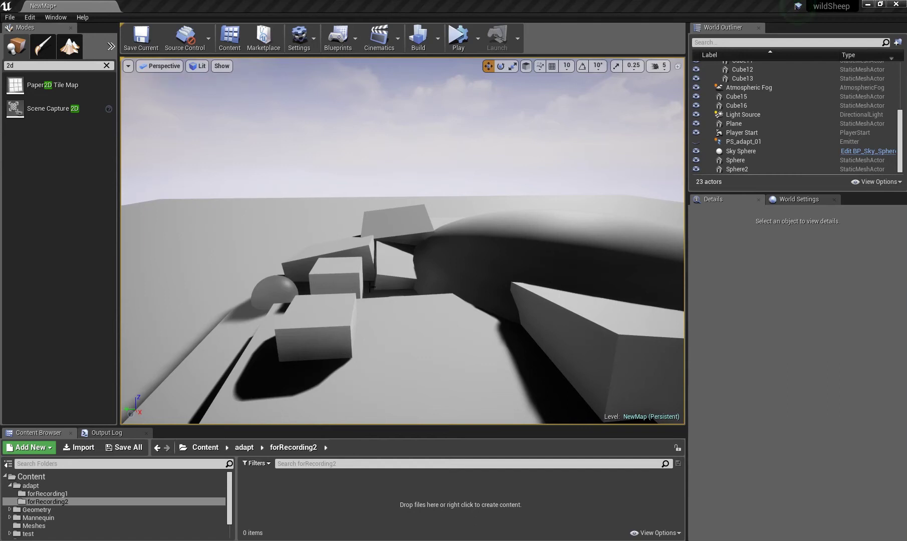
# - Shift the small Sphere2 actor slightly along the Y axis, to about Y 544.5
pyautogui.click(298, 291)
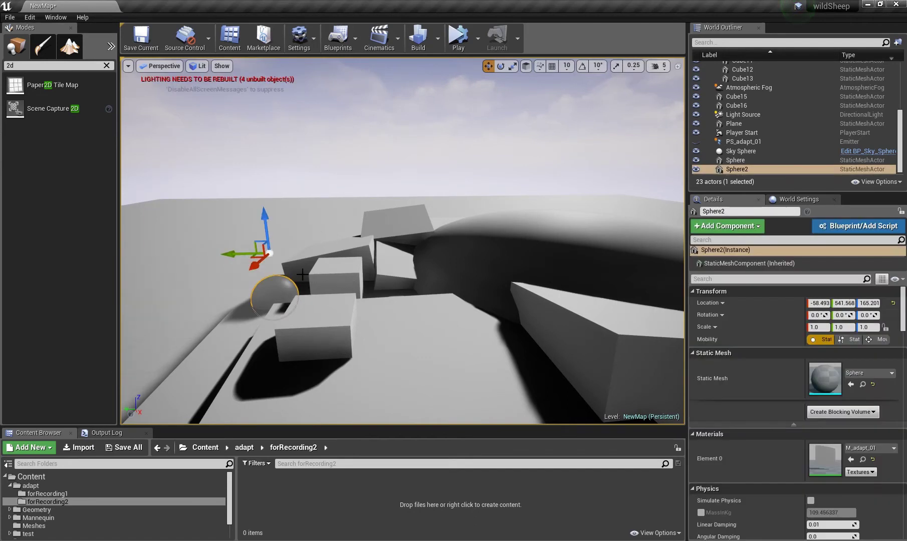
pyautogui.moveTo(234, 252)
pyautogui.mouseDown()
pyautogui.moveTo(556, 253)
pyautogui.moveTo(233, 255)
pyautogui.mouseUp()
# - Show the PS_adapt_01 emitter temporarily, examine its particle planes around the scene objects, and hide it again
pyautogui.moveTo(596, 264)
pyautogui.mouseDown(button='right')
pyautogui.moveTo(597, 285)
pyautogui.moveTo(596, 264)
pyautogui.mouseUp(button='right')
pyautogui.press('s')
pyautogui.click(696, 141)
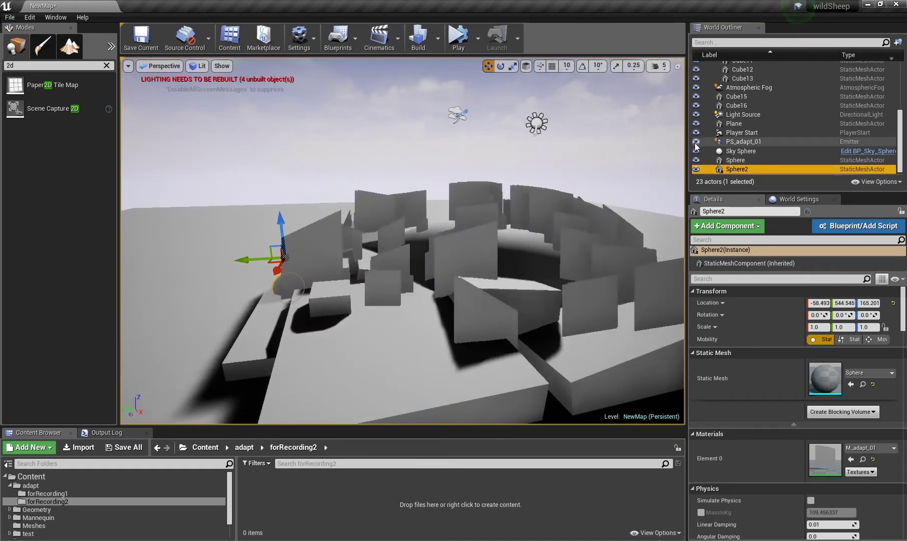
pyautogui.moveTo(590, 229); pyautogui.dragTo(634, 224, button='right')
pyautogui.press('a')
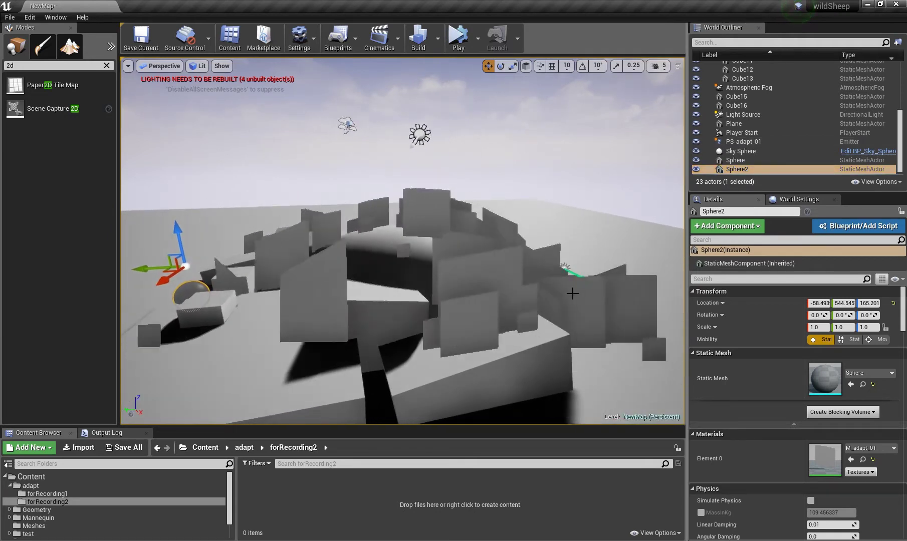
pyautogui.click(696, 141)
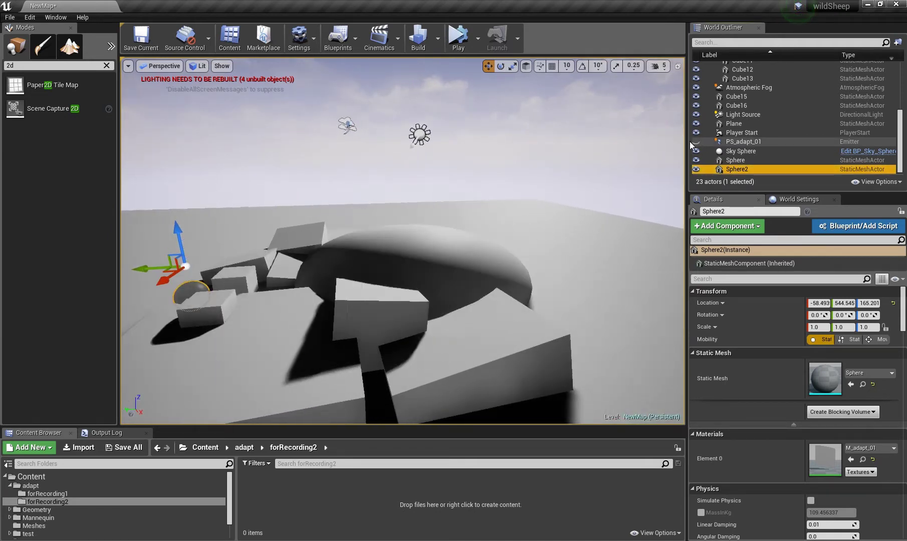
pyautogui.press('a')
pyautogui.moveTo(500, 226); pyautogui.dragTo(517, 236, button='right')
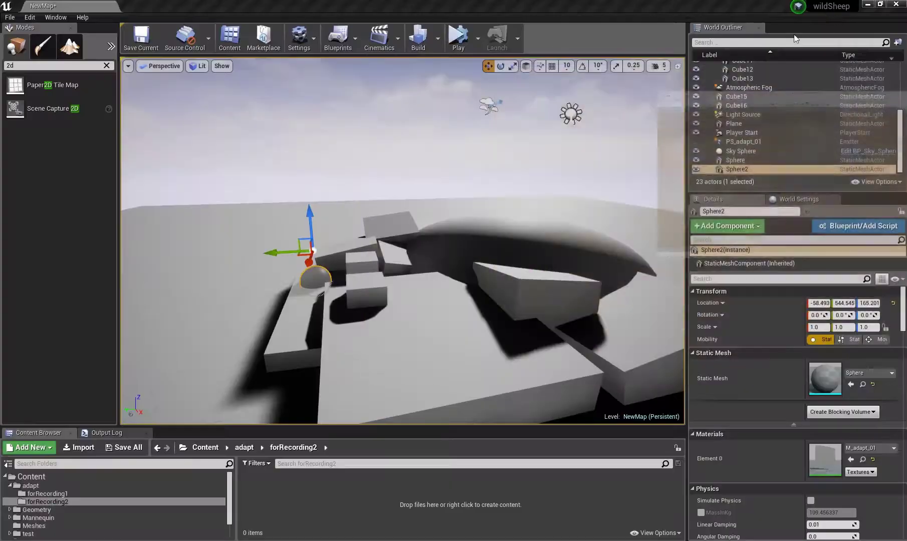
# - Place a Scene Capture 2D actor among the blocks in the level and set its rotation to 0, -90, 0
pyautogui.click(895, 5)
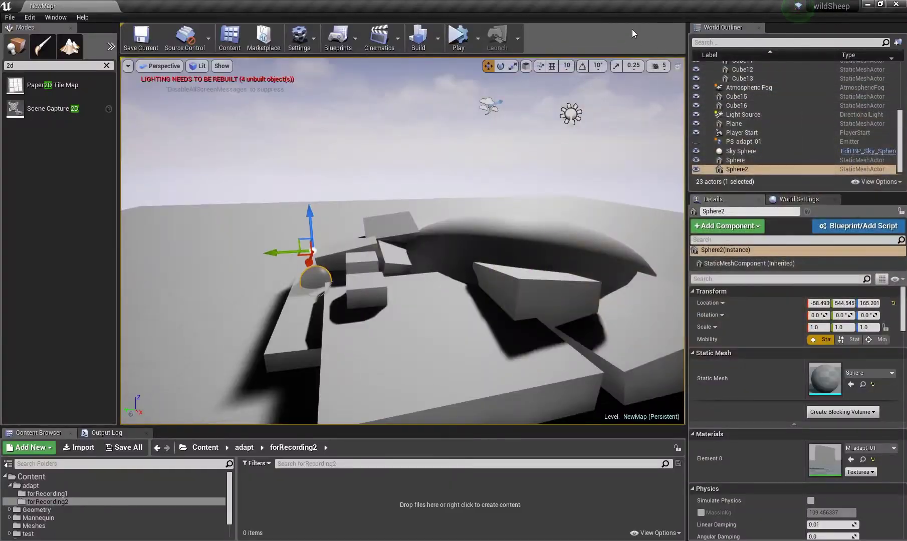
pyautogui.moveTo(495, 241)
pyautogui.mouseDown(button='right')
pyautogui.moveTo(495, 281)
pyautogui.moveTo(496, 250)
pyautogui.mouseUp(button='right')
pyautogui.press('w')
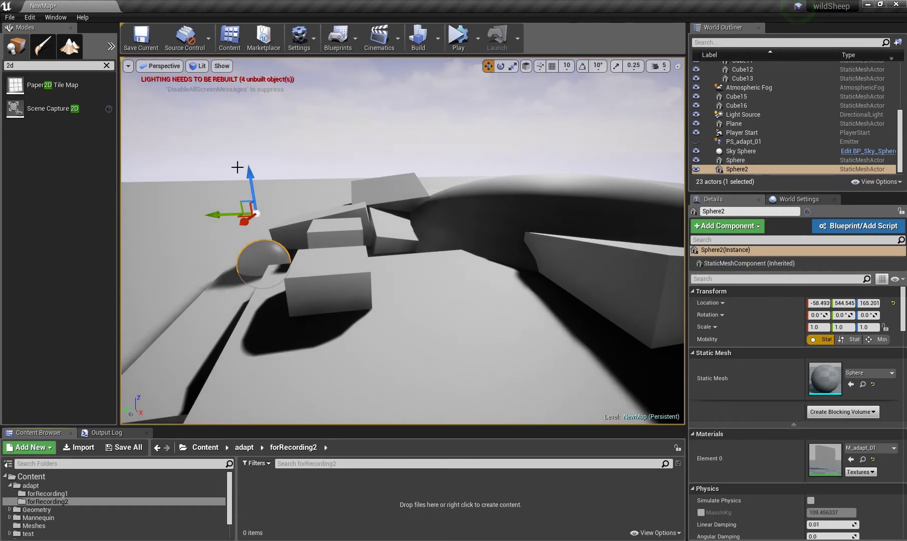
pyautogui.moveTo(238, 167)
pyautogui.mouseDown(button='right')
pyautogui.moveTo(238, 111)
pyautogui.moveTo(250, 173)
pyautogui.mouseUp(button='right')
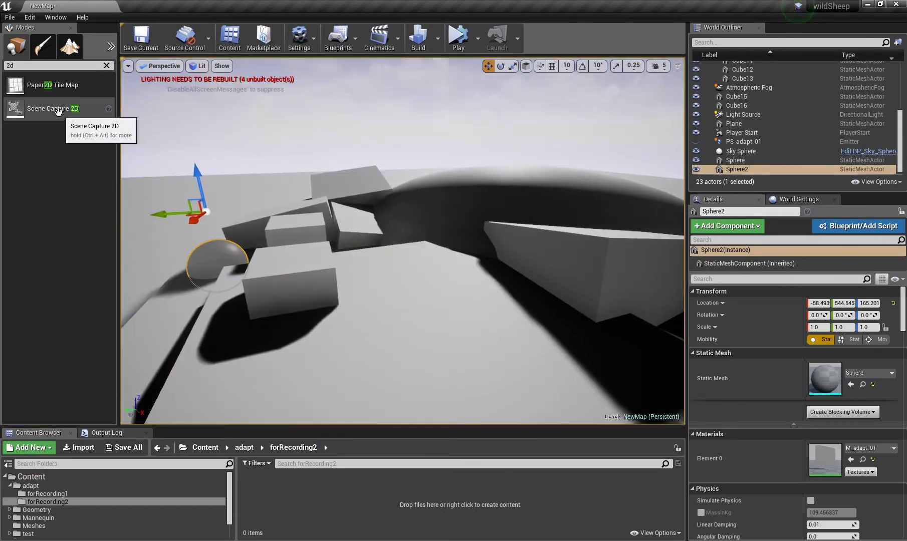
pyautogui.moveTo(58, 111); pyautogui.dragTo(418, 265)
pyautogui.press('e')
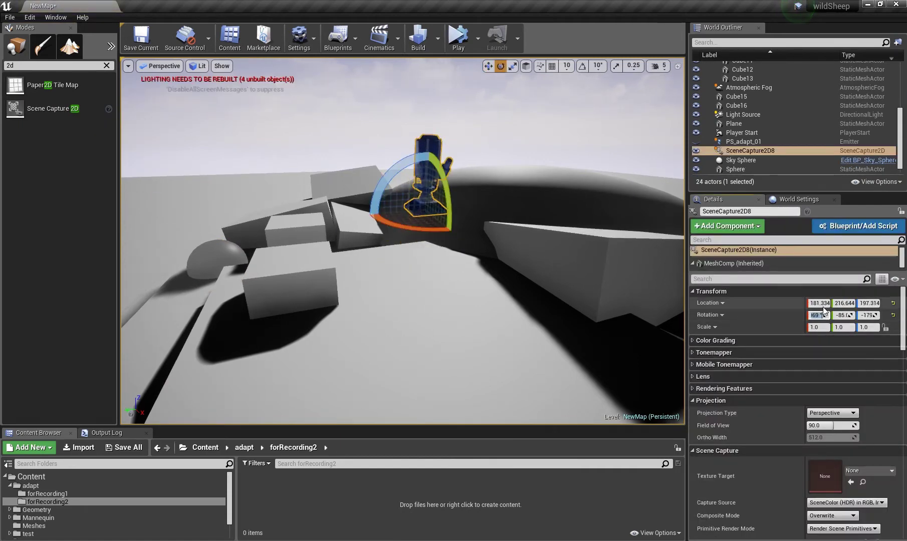
pyautogui.write('0')
pyautogui.press('Return')
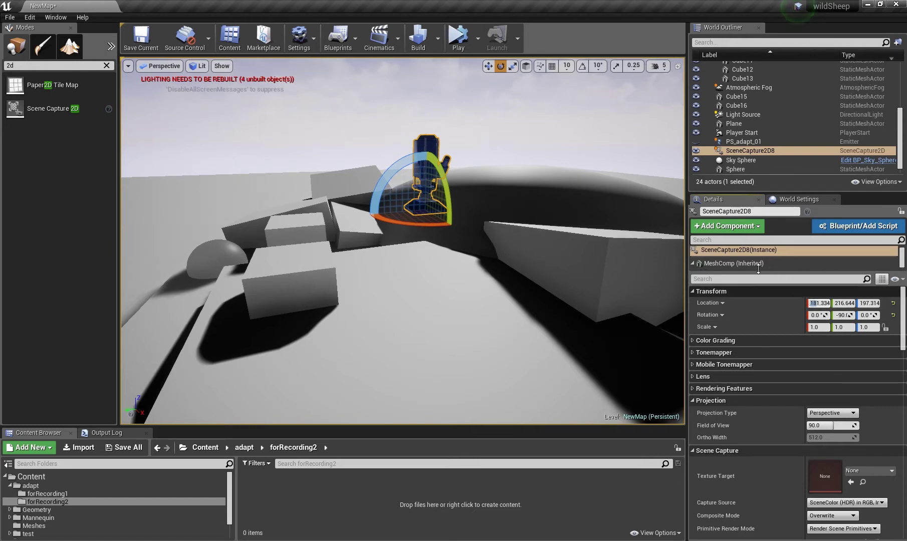
# - Set the scene capture actor's location to 0, 0, 1000
pyautogui.write('0')
pyautogui.press('Tab')
pyautogui.write('0')
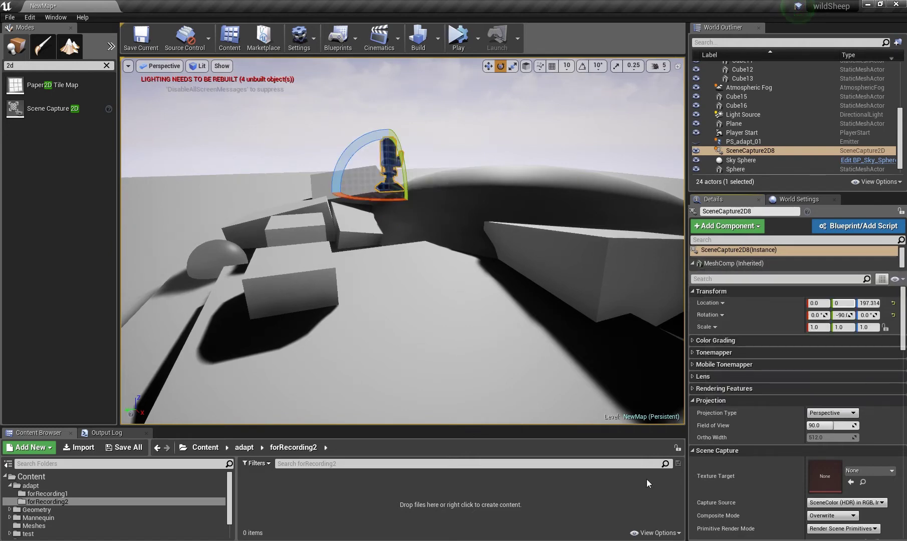
pyautogui.press('Return')
pyautogui.press('Return')
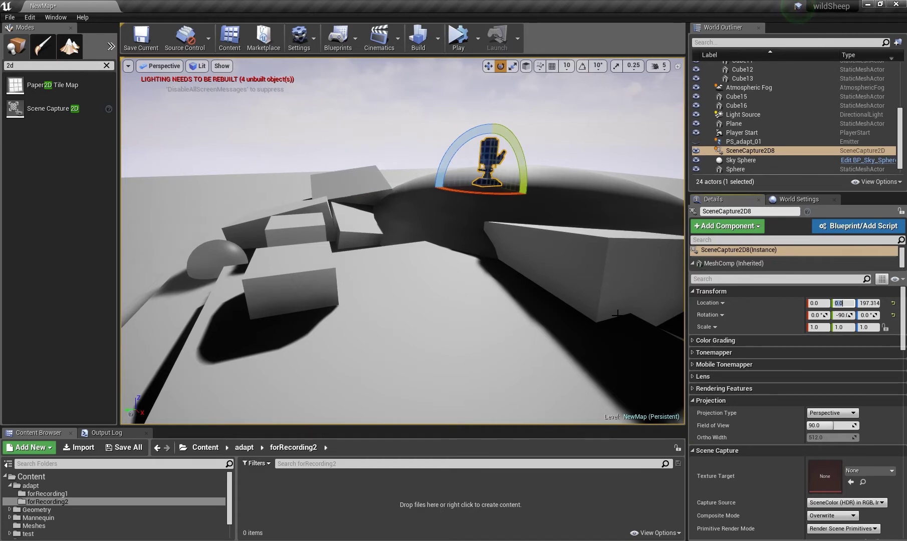
pyautogui.press('Return')
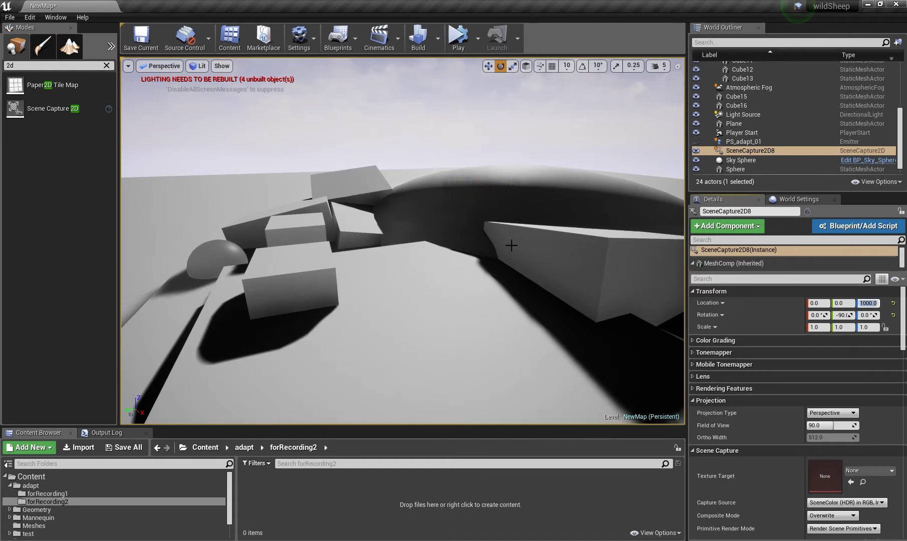
# - Change the scene capture's projection type to Orthographic
pyautogui.press('f')
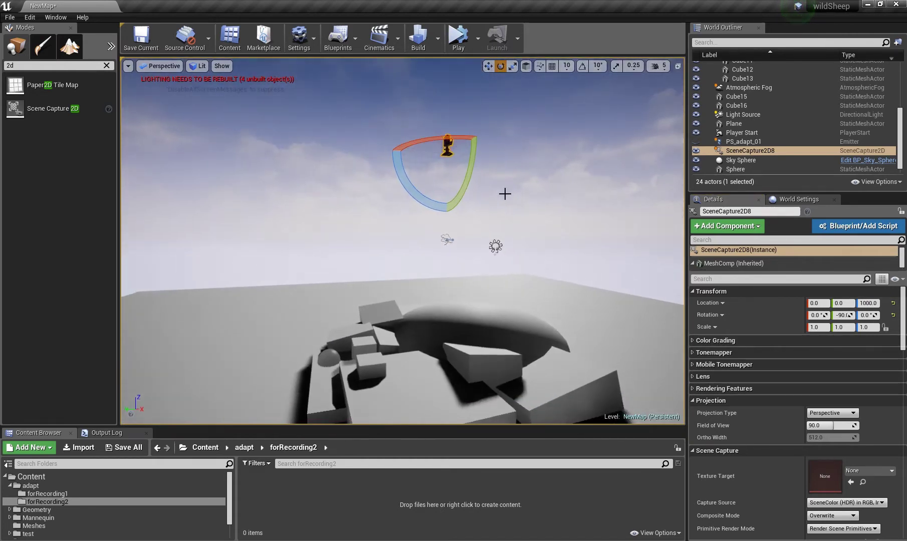
pyautogui.moveTo(522, 233); pyautogui.dragTo(524, 240, button='right')
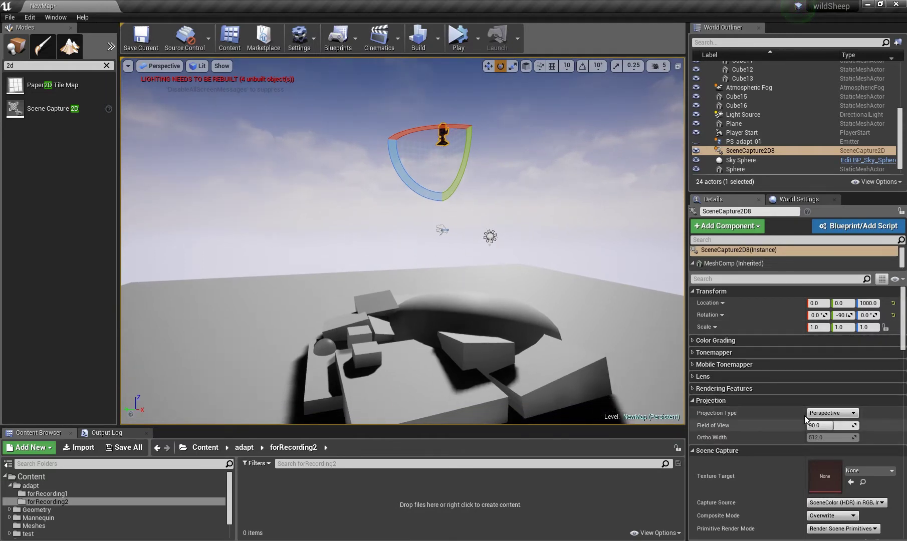
pyautogui.click(819, 414)
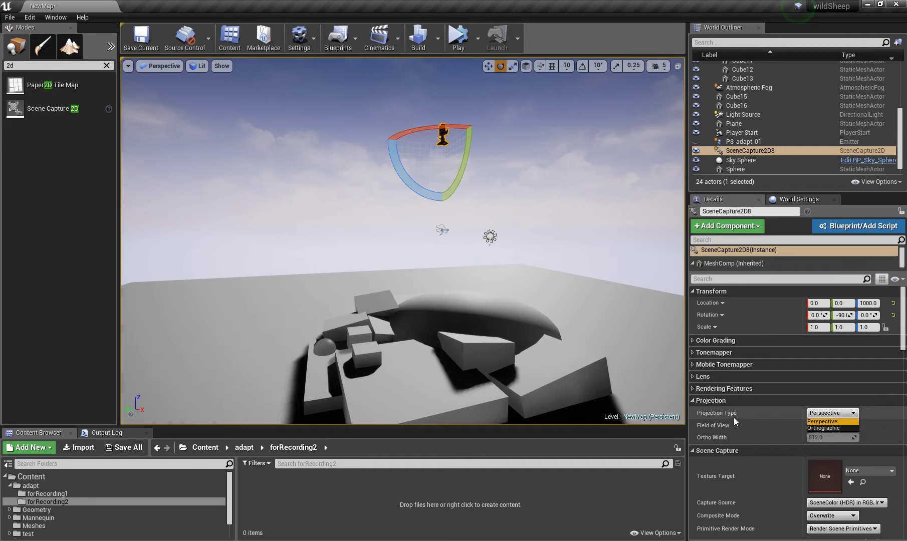
pyautogui.click(831, 427)
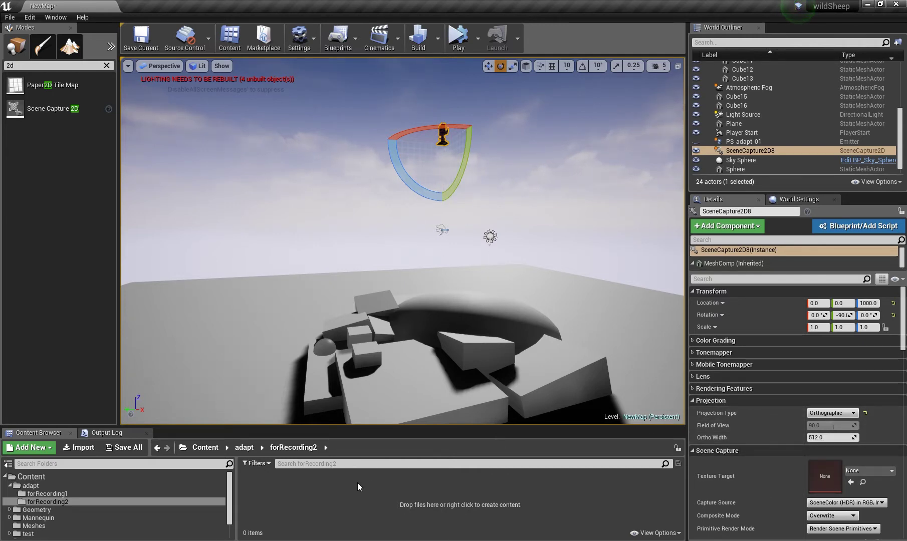
# - Create a Canvas Render Target named RT_adapt_02 in the forRecording2 folder and assign it as the scene capture's texture target
pyautogui.rightClick(332, 494)
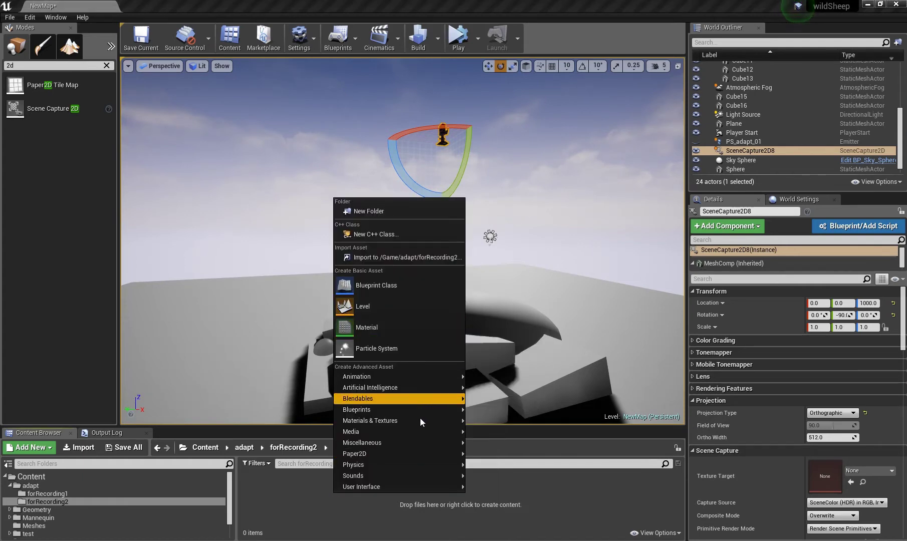
pyautogui.moveTo(420, 420)
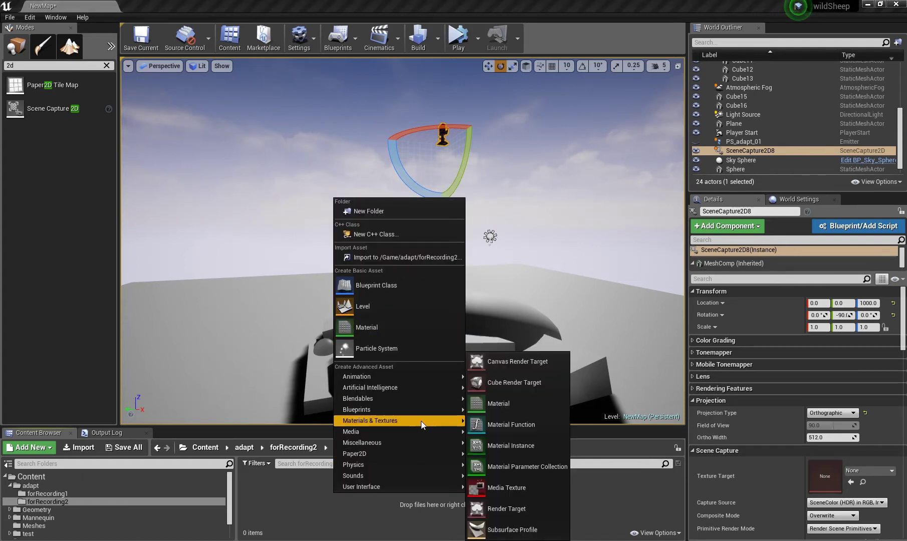
pyautogui.click(518, 368)
pyautogui.write('RT_')
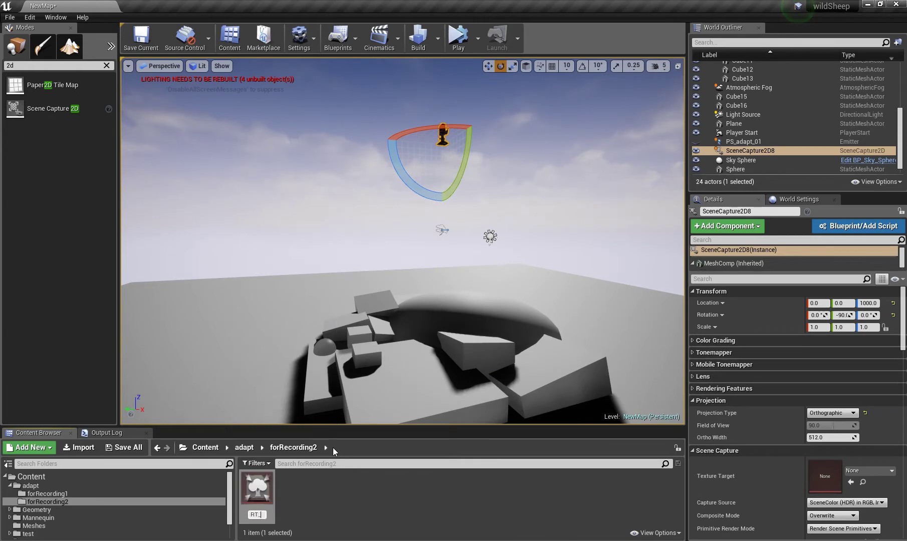
pyautogui.write('adapt_02')
pyautogui.press('Return')
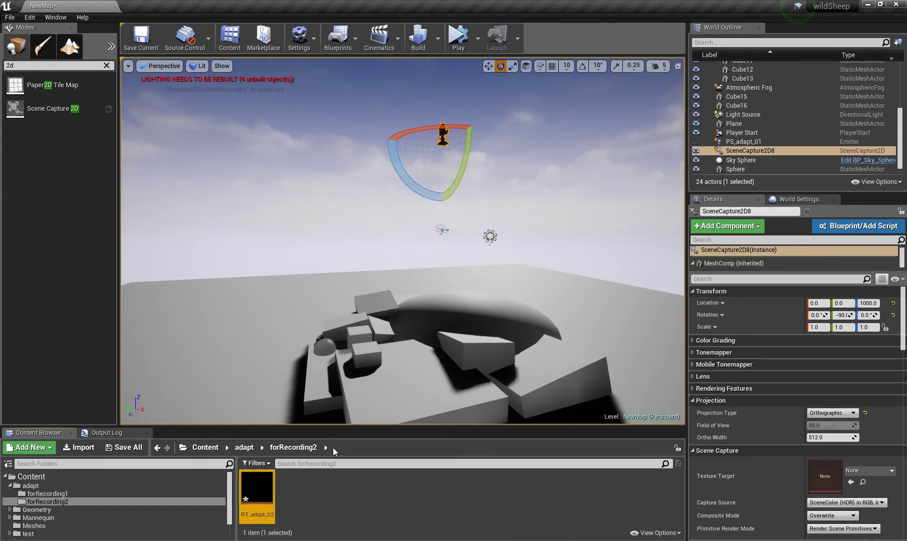
pyautogui.click(851, 483)
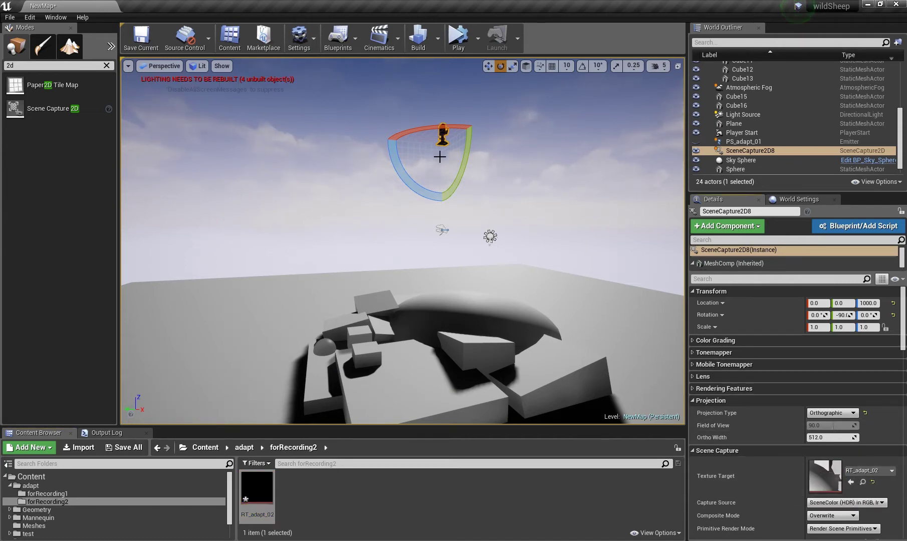
# - Open RT_adapt_02 in its own floating window and turn off the alpha channel in its preview
pyautogui.doubleClick(257, 487)
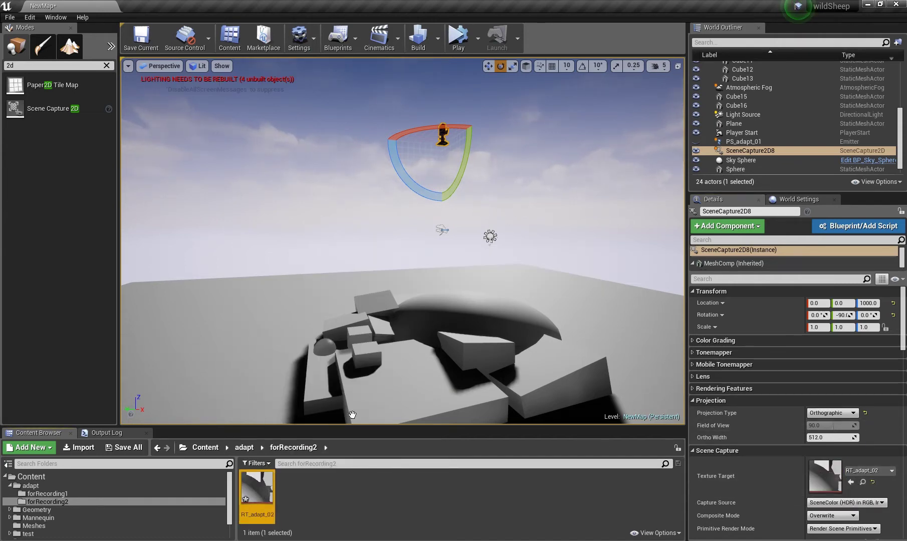
pyautogui.moveTo(93, 4); pyautogui.dragTo(195, 278)
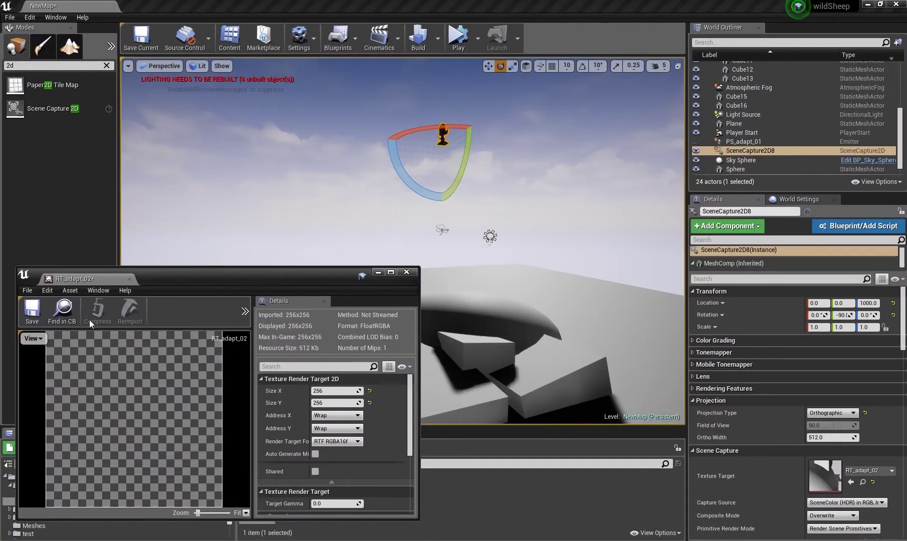
pyautogui.click(33, 339)
pyautogui.click(35, 391)
pyautogui.moveTo(253, 267); pyautogui.dragTo(257, 240)
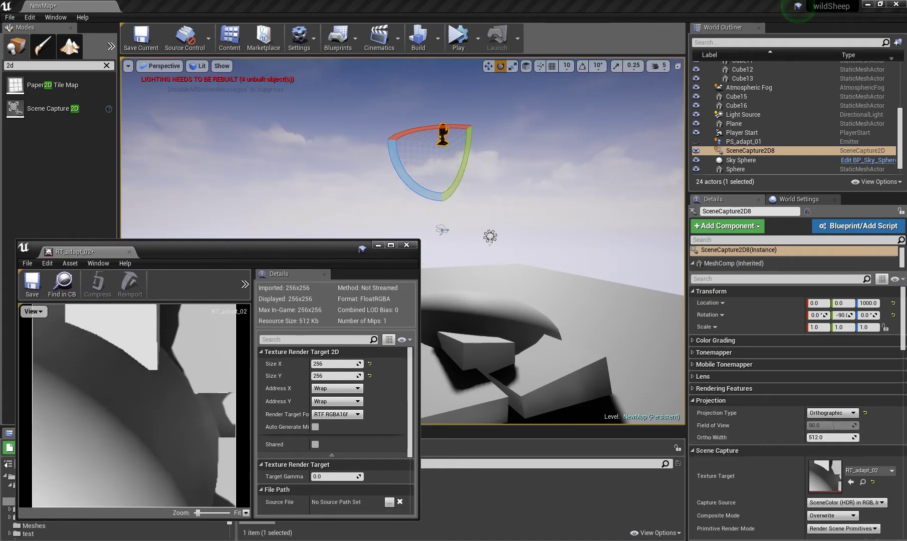
# - Set the scene capture's ortho width to 1500 so the captured area covers the objects
pyautogui.press('s')
pyautogui.moveTo(439, 282); pyautogui.dragTo(372, 333, button='right')
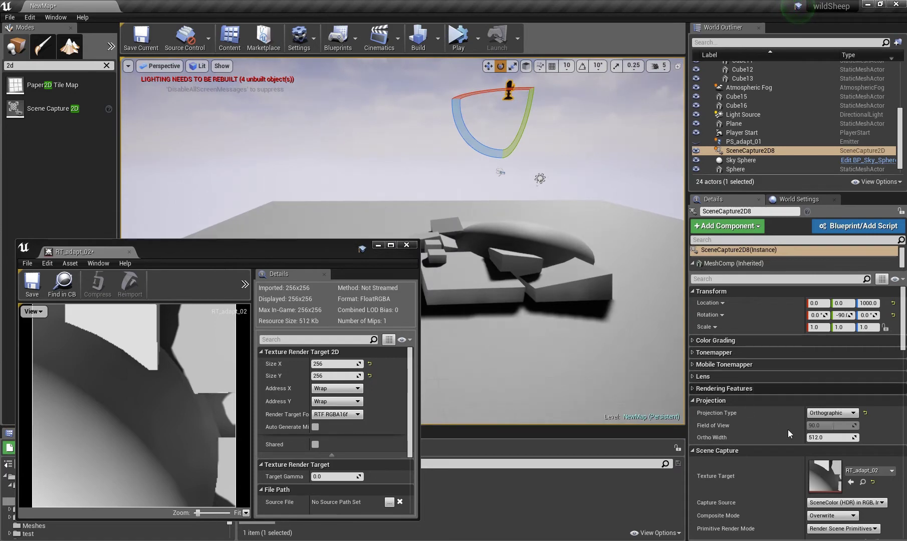
pyautogui.click(827, 437)
pyautogui.write('1500')
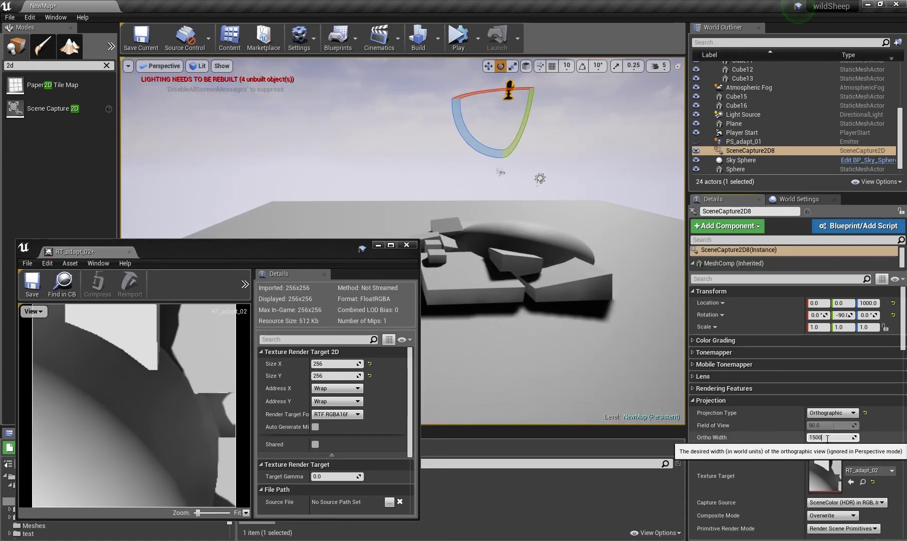
pyautogui.press('Return')
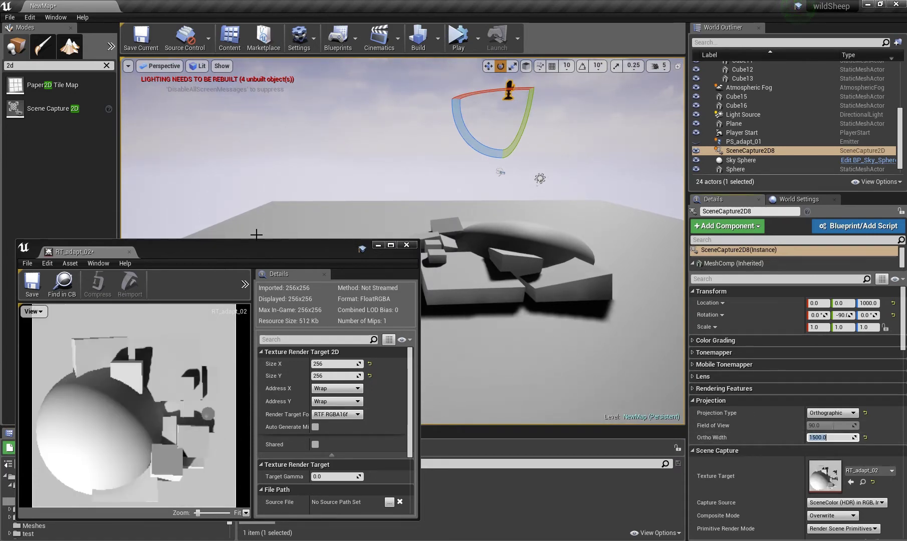
pyautogui.moveTo(248, 255)
pyautogui.mouseDown()
pyautogui.moveTo(251, 246)
pyautogui.moveTo(237, 254)
pyautogui.mouseUp()
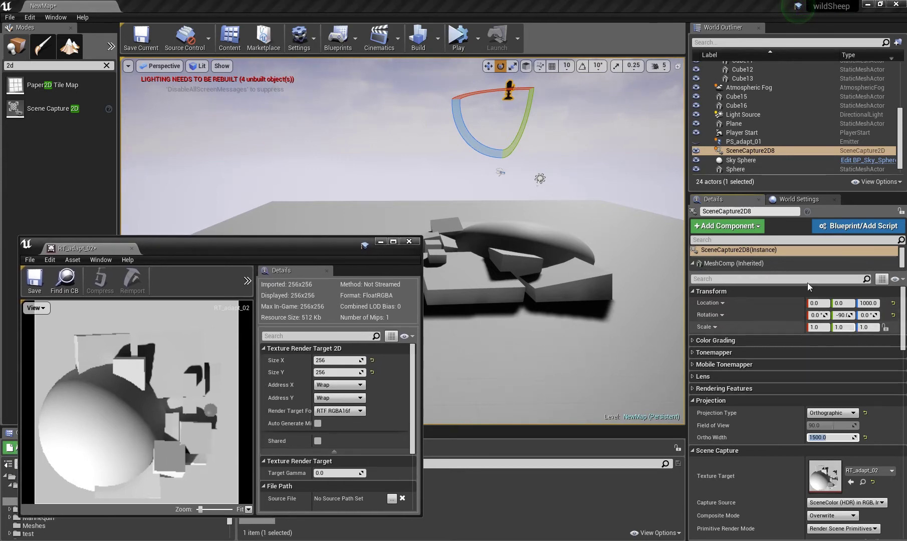
pyautogui.moveTo(289, 247); pyautogui.dragTo(283, 254)
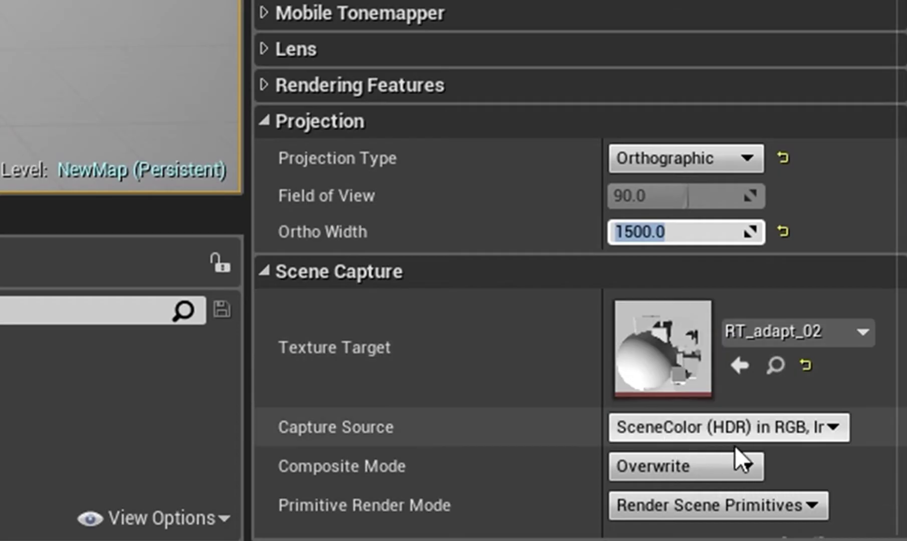
# - Set the scene capture's capture source to SceneDepth in R, and save and close RT_adapt_02
pyautogui.click(755, 432)
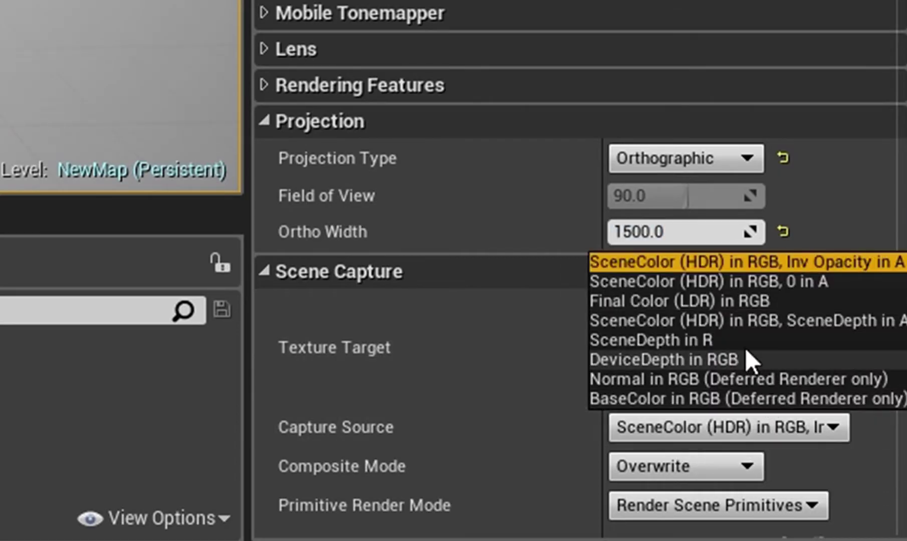
pyautogui.click(711, 341)
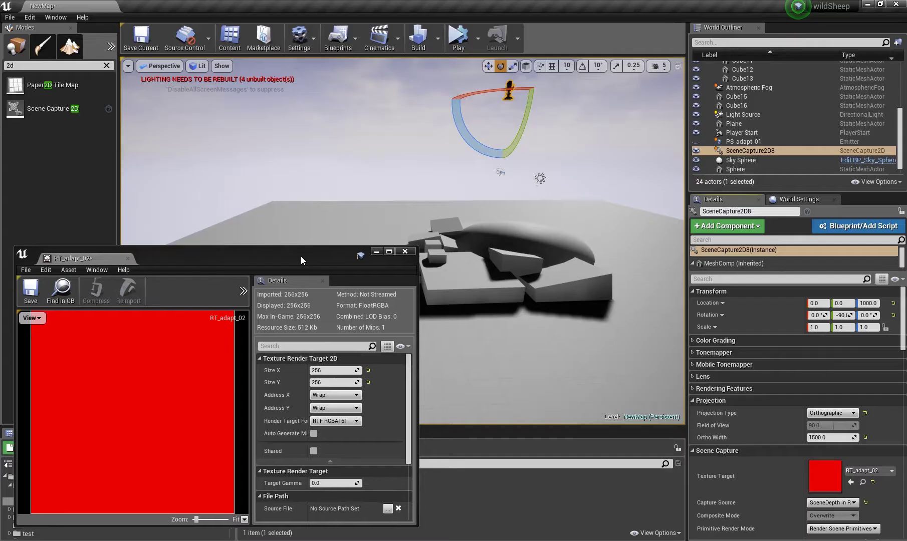
pyautogui.click(300, 256)
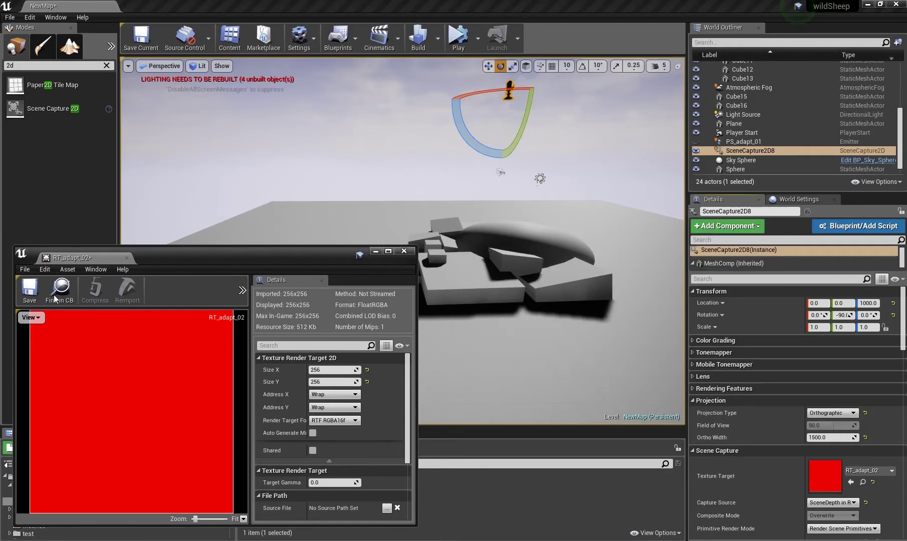
pyautogui.click(30, 290)
pyautogui.click(127, 258)
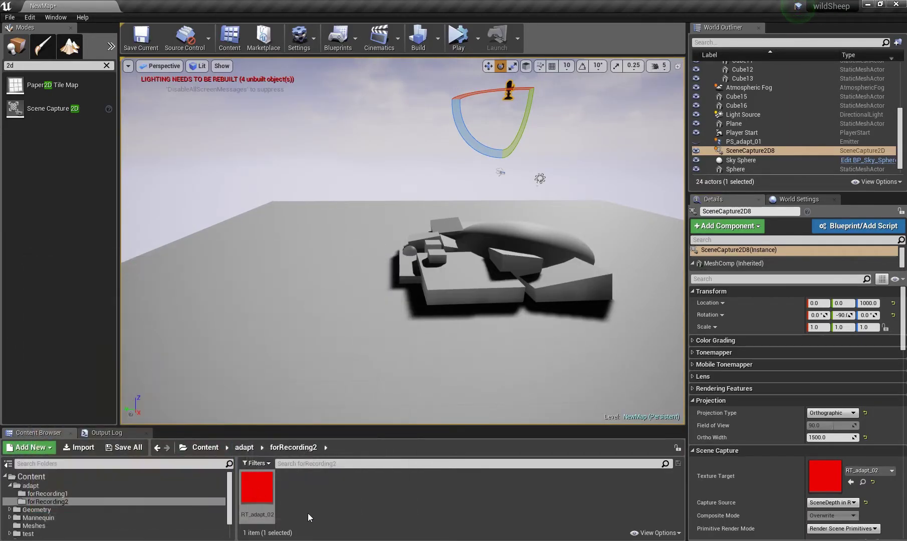
# - Create a material named M_adapt_02 in the forRecording2 folder and open its editor beside the level editor
pyautogui.rightClick(308, 513)
pyautogui.click(346, 347)
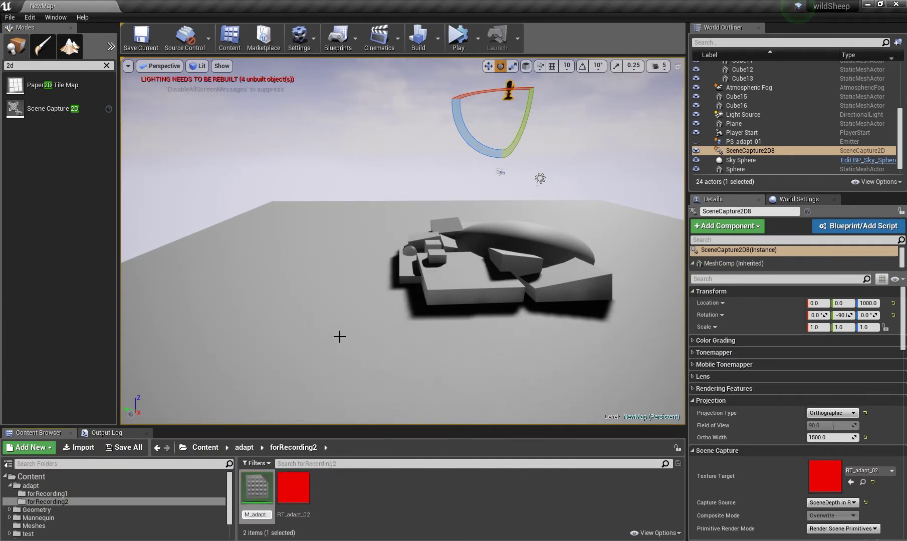
pyautogui.write('M_adapt_02')
pyautogui.press('Return')
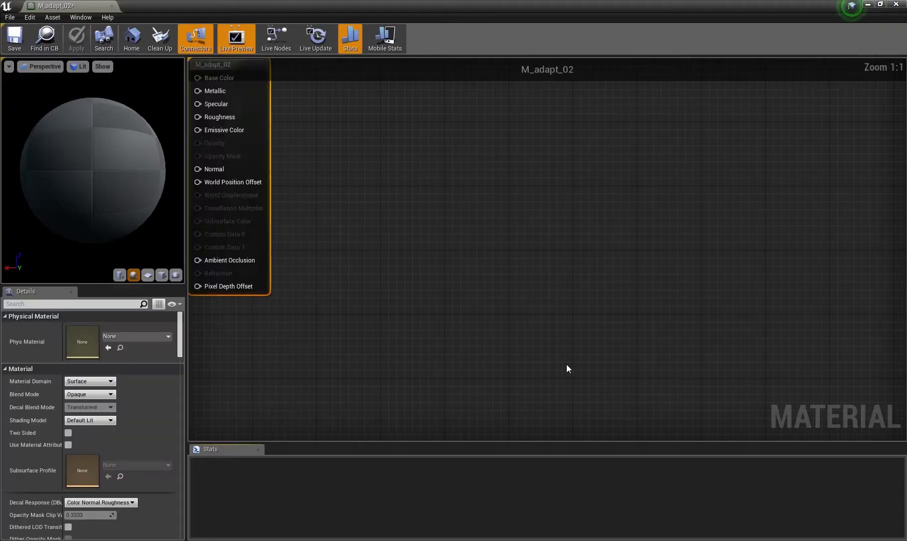
pyautogui.press('super+Right')
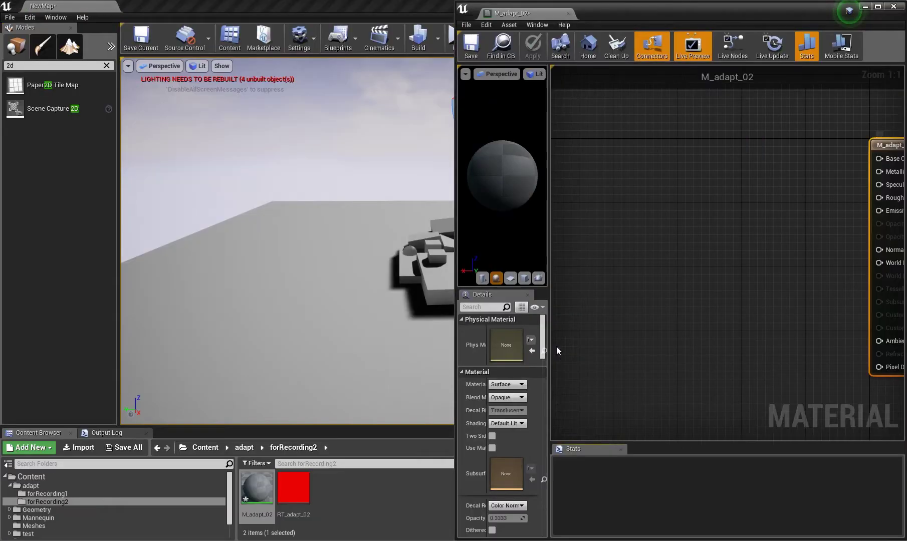
# - Add the RT_adapt_02 render target to the material graph as a Texture Sample node
pyautogui.moveTo(293, 488); pyautogui.dragTo(601, 245)
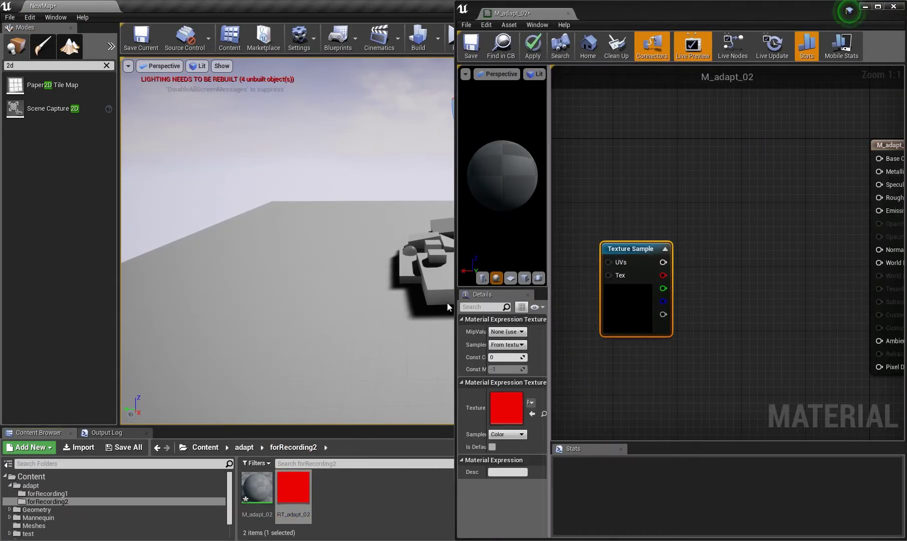
pyautogui.moveTo(287, 241); pyautogui.dragTo(359, 213, button='right')
pyautogui.moveTo(643, 261); pyautogui.dragTo(647, 227)
pyautogui.click(680, 243)
pyautogui.click(678, 202)
# - Show the material preview on a plane in Unlit mode and enlarge the editor window and its preview area
pyautogui.click(510, 277)
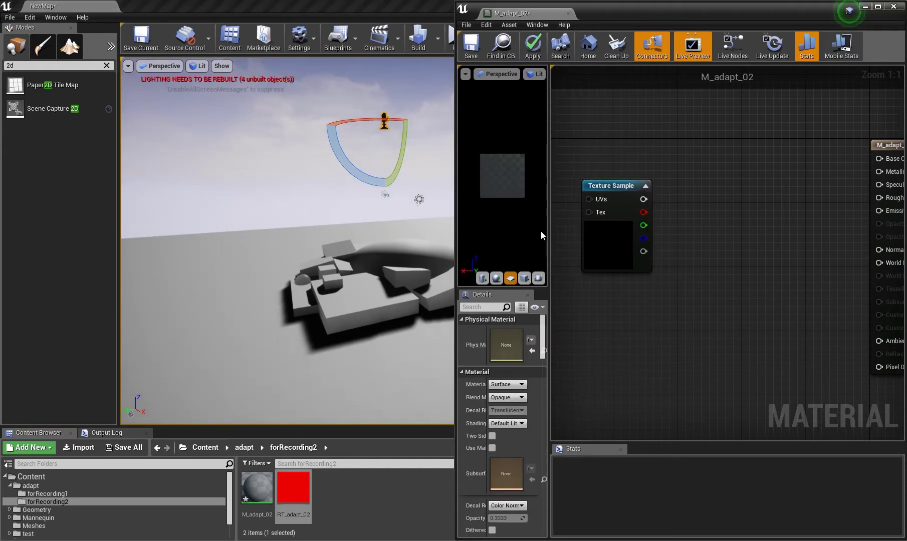
pyautogui.moveTo(502, 175); pyautogui.dragTo(502, 195, button='right')
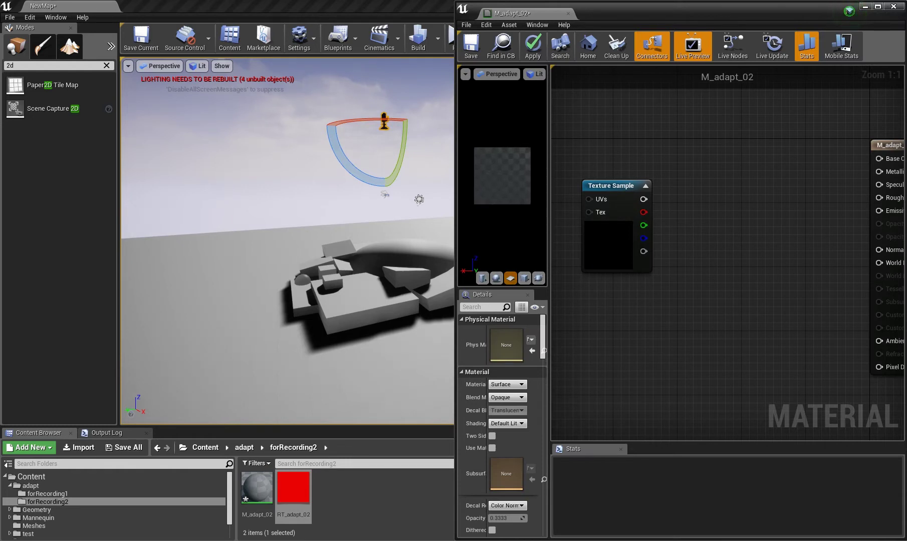
pyautogui.click(533, 75)
pyautogui.click(542, 105)
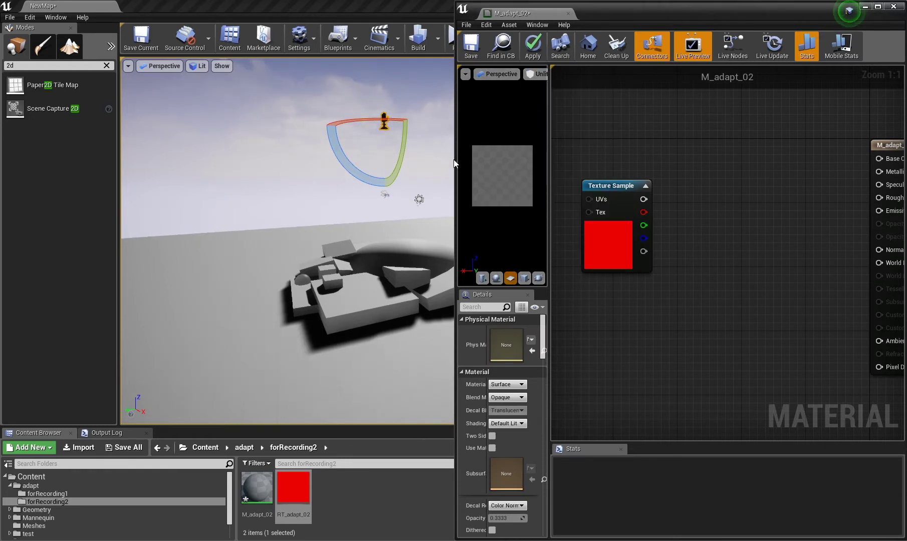
pyautogui.moveTo(454, 163); pyautogui.dragTo(378, 163)
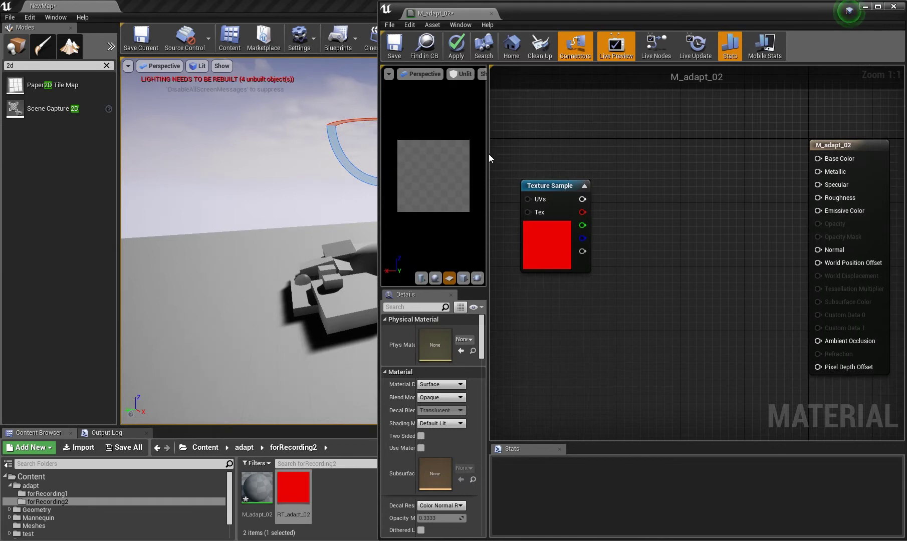
pyautogui.moveTo(489, 158); pyautogui.dragTo(521, 159)
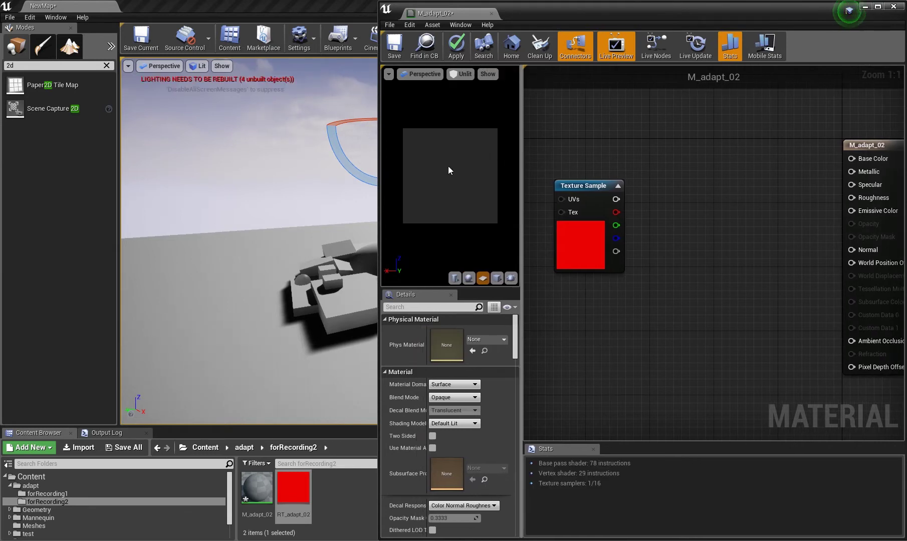
# - Connect the Texture Sample's red output to Emissive Color and move the sample node farther from the material node
pyautogui.moveTo(615, 212); pyautogui.dragTo(854, 216)
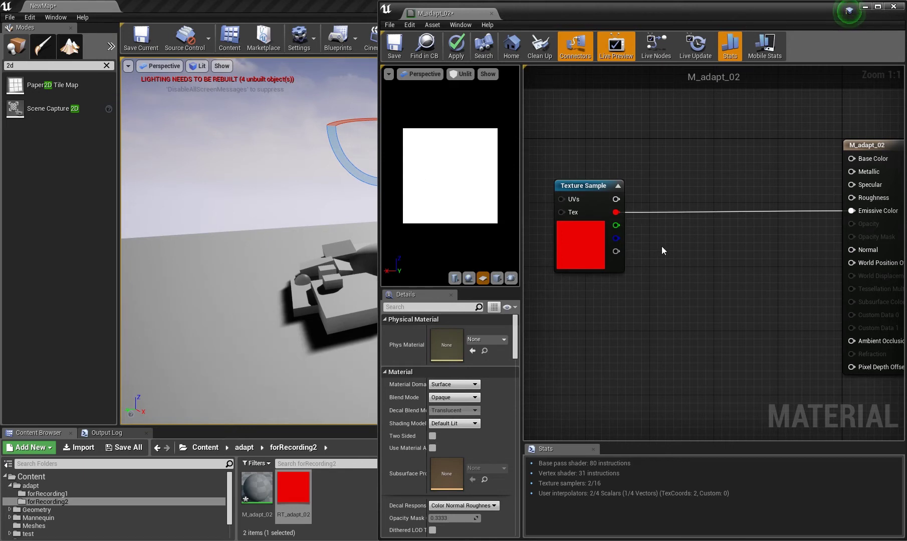
pyautogui.moveTo(693, 264); pyautogui.dragTo(717, 252, button='right')
pyautogui.moveTo(586, 243); pyautogui.dragTo(553, 243)
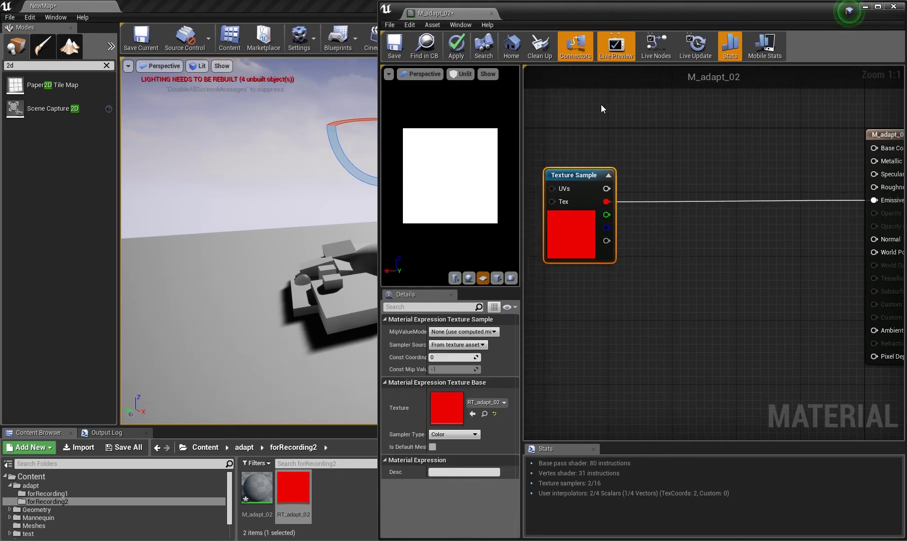
# - Examine the scene capture's height above the objects in the Left view, and return to Perspective with the material editor beside the level
pyautogui.moveTo(672, 19); pyautogui.dragTo(318, 492)
pyautogui.click(196, 66)
pyautogui.click(159, 66)
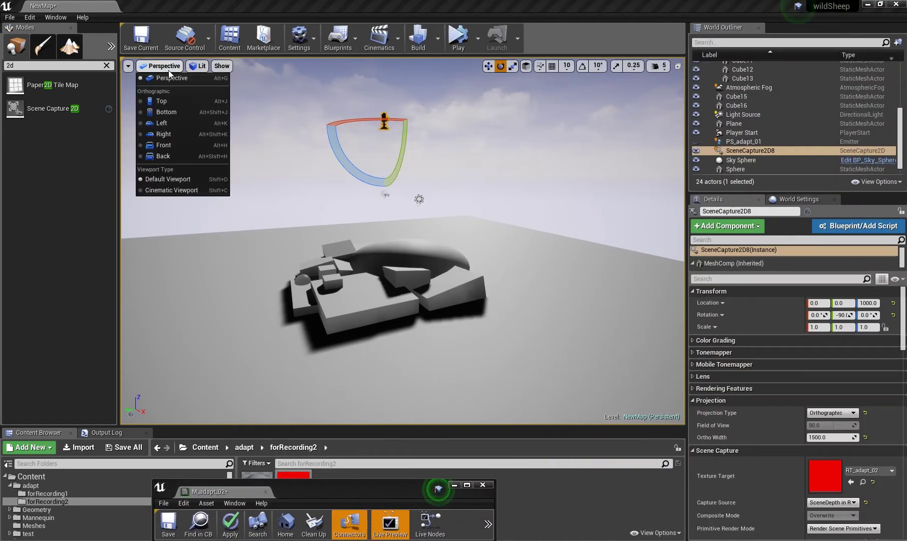
pyautogui.click(173, 120)
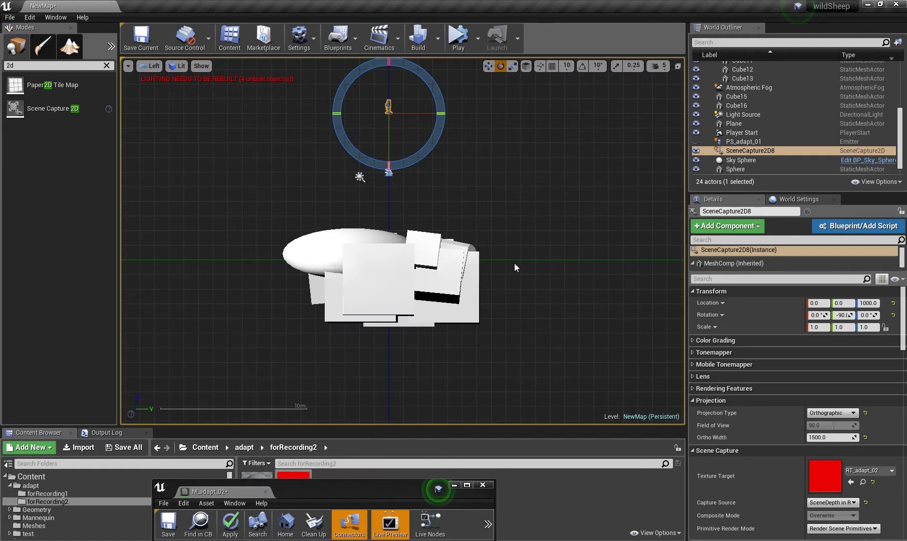
pyautogui.moveTo(511, 279); pyautogui.dragTo(508, 331, button='middle')
pyautogui.moveTo(506, 266); pyautogui.dragTo(507, 262, button='middle')
pyautogui.moveTo(383, 489); pyautogui.dragTo(431, 459)
pyautogui.click(178, 65)
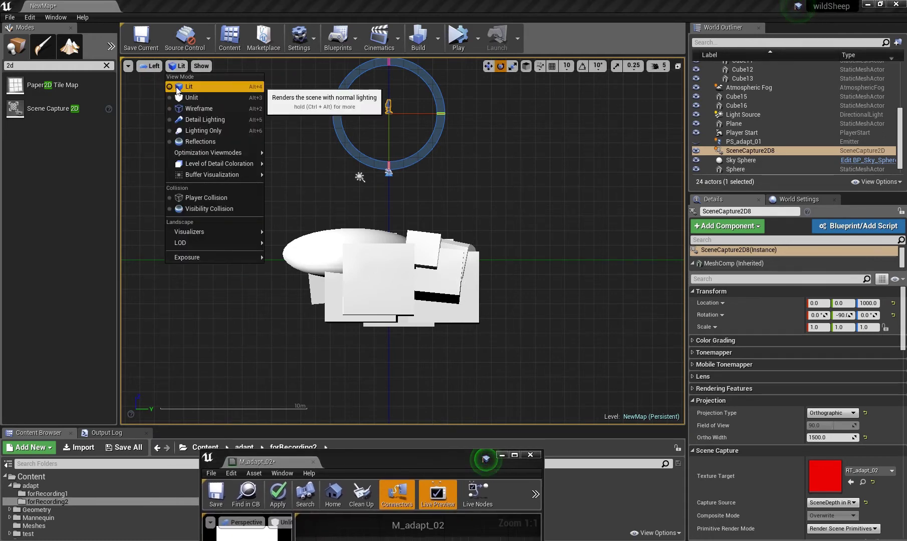
pyautogui.click(152, 66)
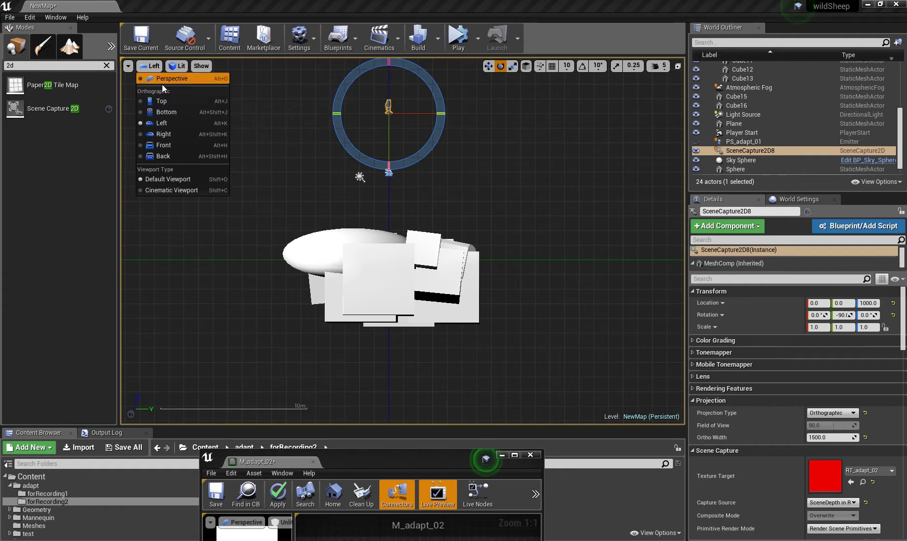
pyautogui.click(165, 79)
pyautogui.moveTo(650, 263); pyautogui.dragTo(658, 246)
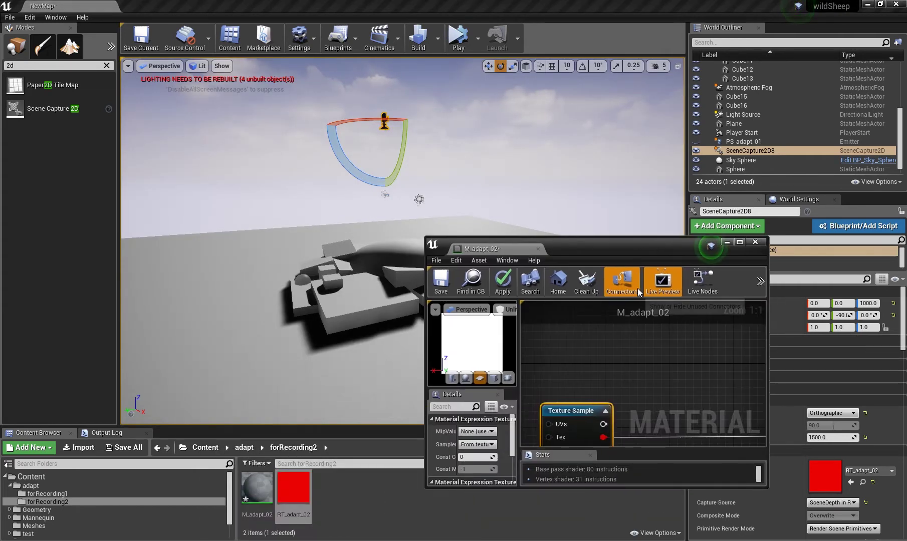
pyautogui.press('super+Right')
# - Add a Clamp node fed by the Texture Sample's red output
pyautogui.moveTo(663, 206); pyautogui.dragTo(703, 202)
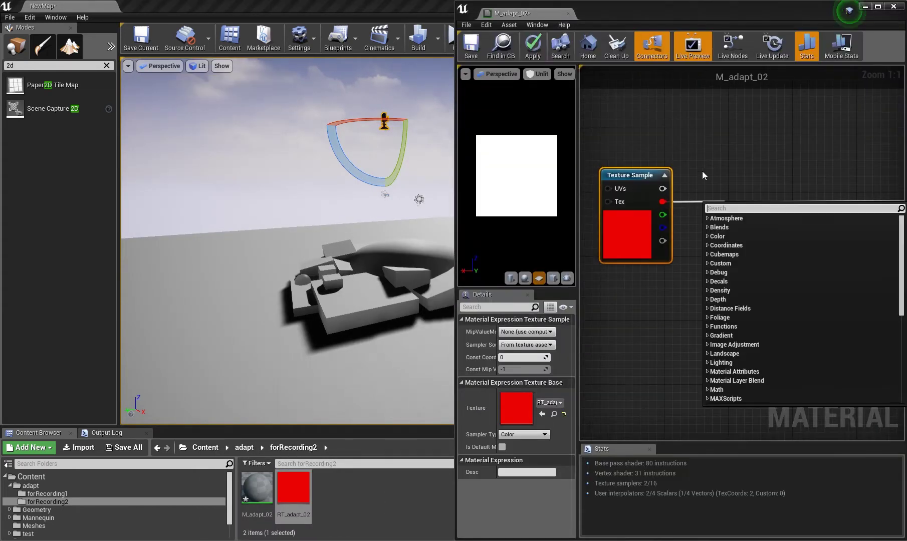
pyautogui.write('clamp')
pyautogui.press('Return')
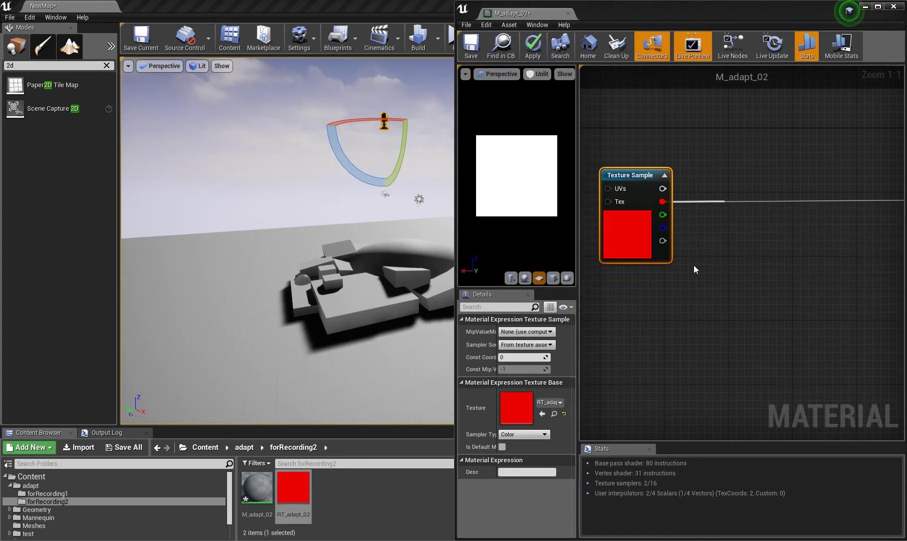
# - Add a scalar parameter named captureDistance with default value 1000 and connect it to the Clamp's Max input
pyautogui.click(642, 312)
pyautogui.rightClick(642, 313)
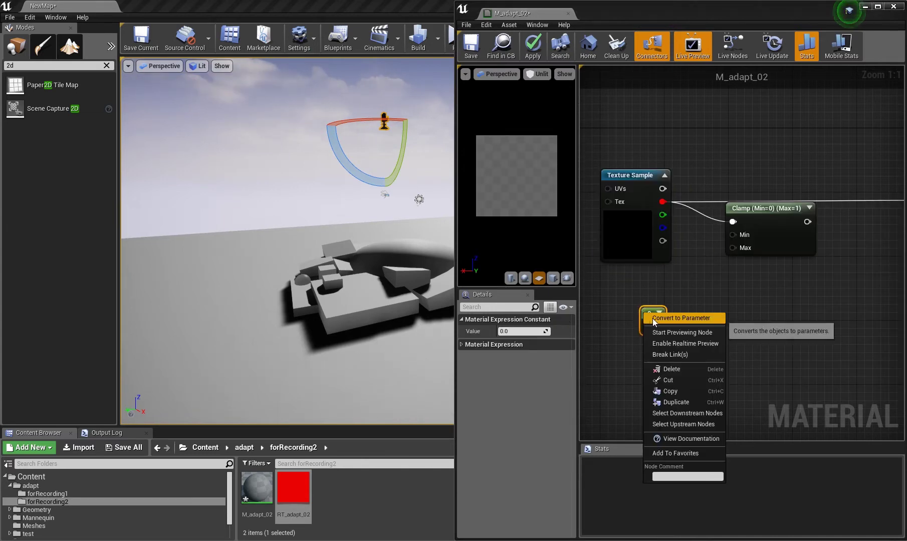
pyautogui.click(661, 316)
pyautogui.click(533, 330)
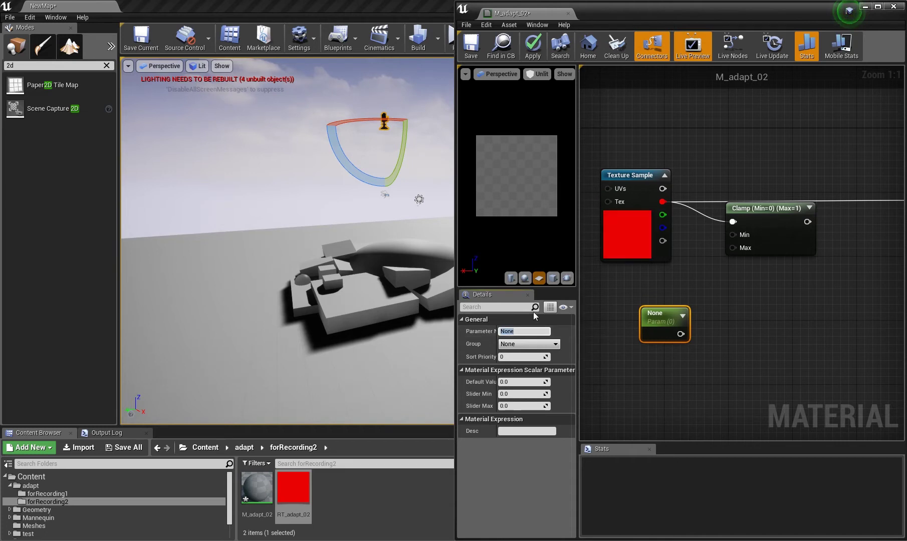
pyautogui.write('captureDistance')
pyautogui.press('Return')
pyautogui.click(529, 381)
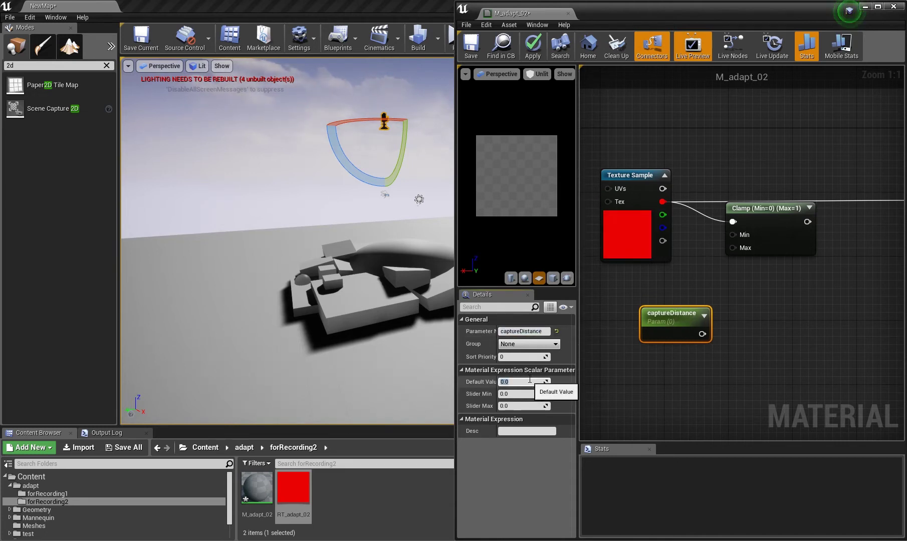
pyautogui.write('1000')
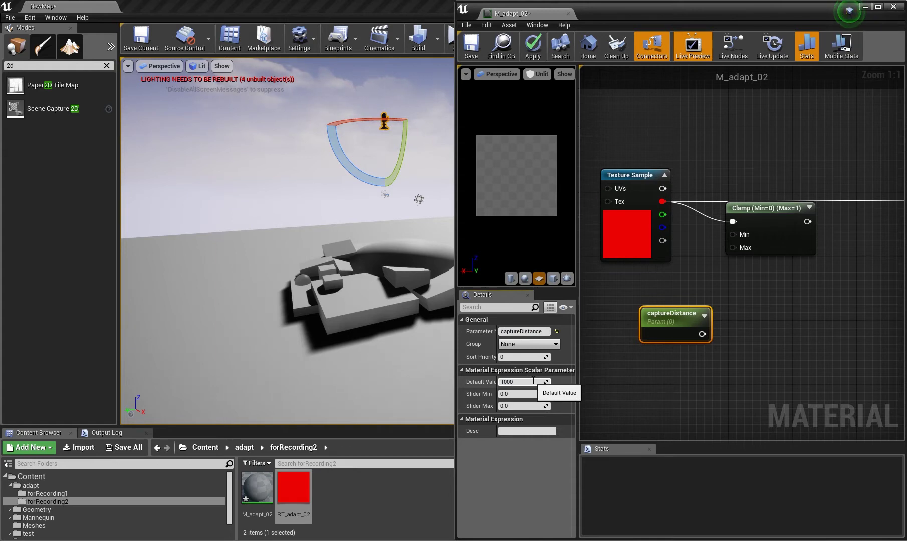
pyautogui.press('Return')
pyautogui.moveTo(669, 319); pyautogui.dragTo(776, 228)
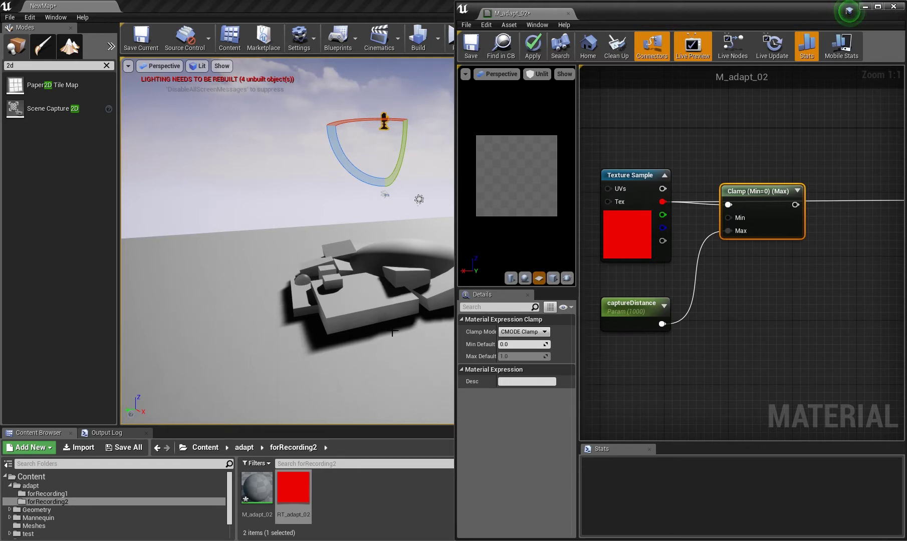
# - Divide the Clamp output by captureDistance with a Divide node and connect the result to Emissive Color
pyautogui.moveTo(782, 269); pyautogui.dragTo(731, 261, button='right')
pyautogui.moveTo(745, 201); pyautogui.dragTo(779, 264)
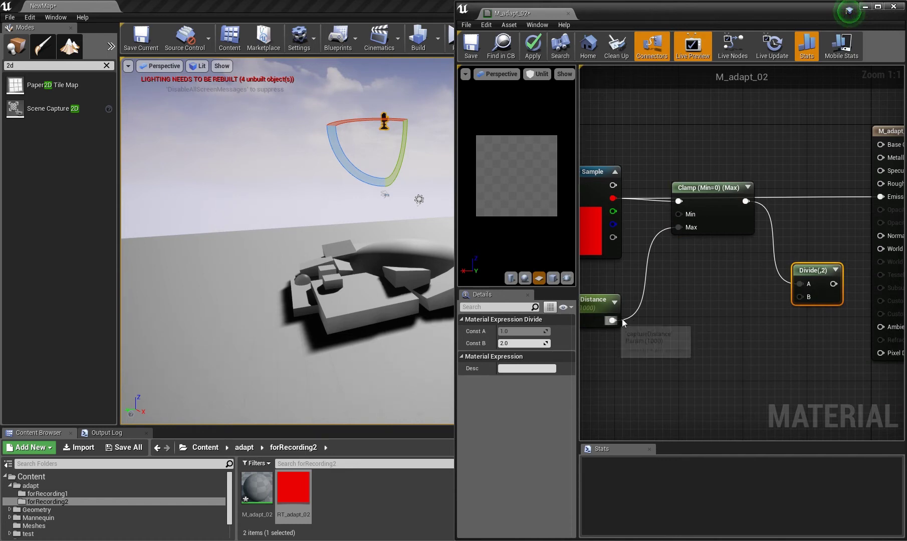
pyautogui.moveTo(612, 320); pyautogui.dragTo(799, 296)
pyautogui.moveTo(818, 257); pyautogui.dragTo(793, 256, button='right')
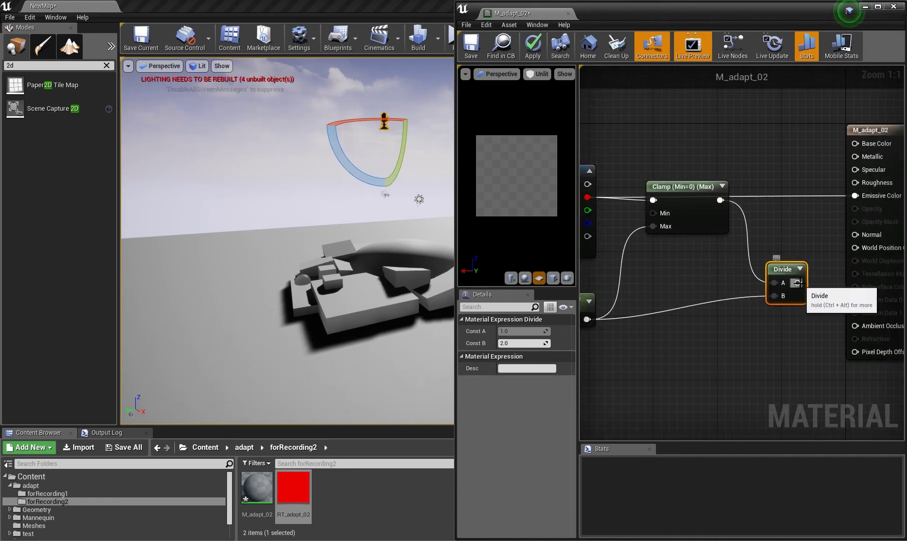
pyautogui.moveTo(801, 278); pyautogui.dragTo(854, 196)
pyautogui.click(769, 250)
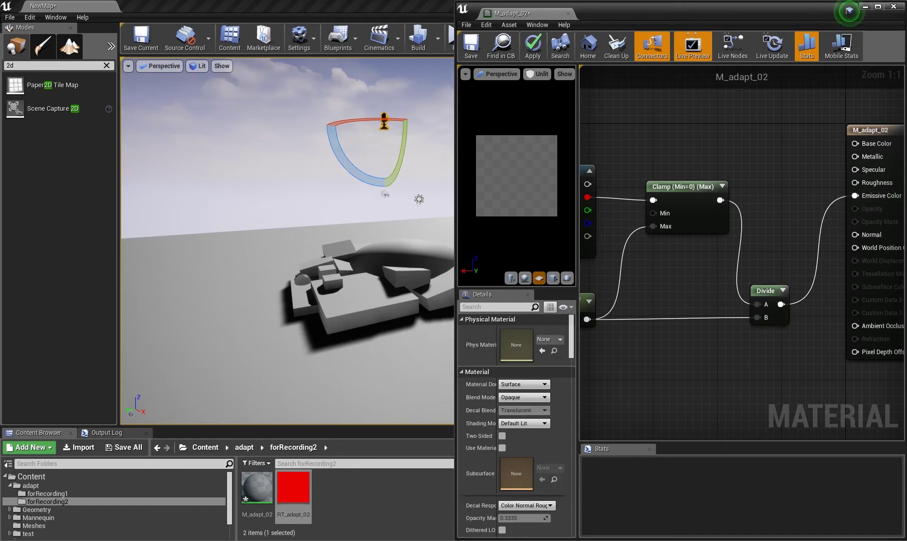
pyautogui.moveTo(768, 249); pyautogui.dragTo(786, 244, button='right')
pyautogui.moveTo(720, 214); pyautogui.dragTo(705, 215)
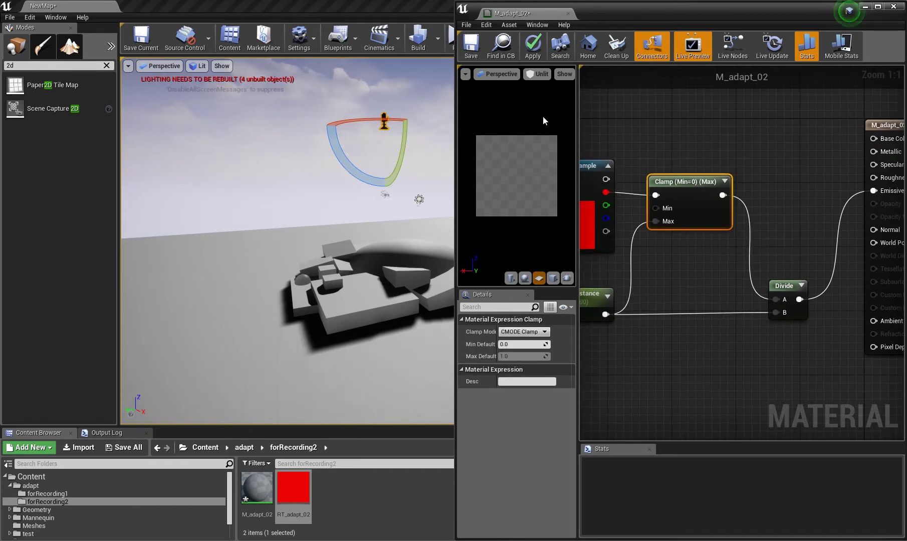
pyautogui.moveTo(456, 193); pyautogui.dragTo(348, 192)
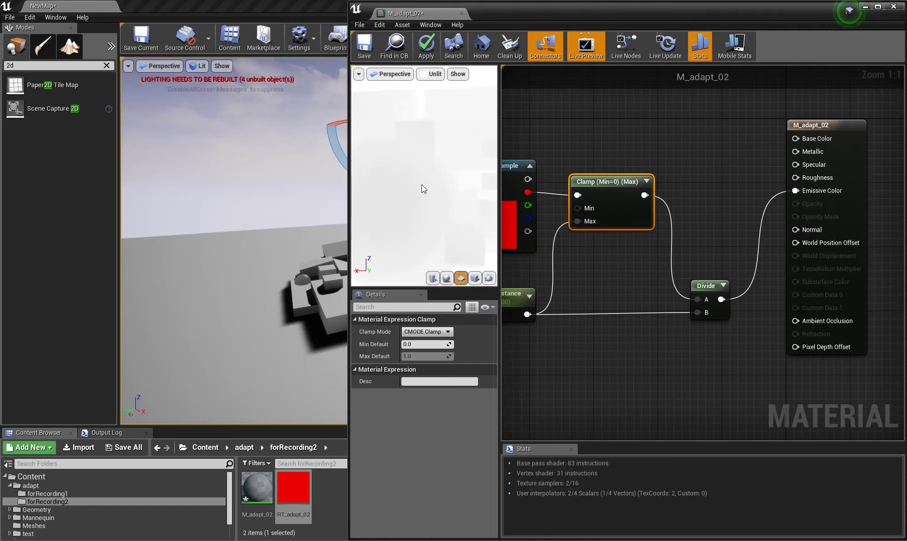
pyautogui.moveTo(471, 215); pyautogui.dragTo(431, 204, button='right')
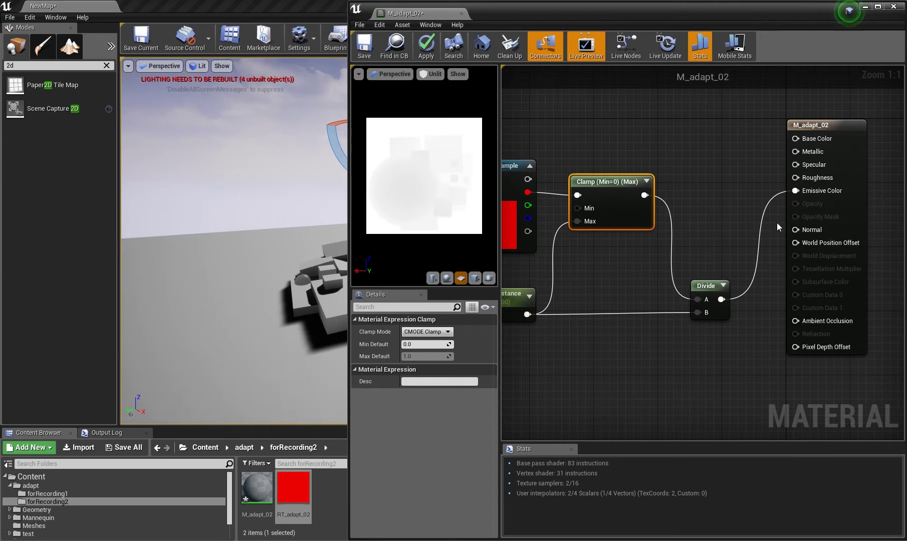
# - Insert a OneMinus node between the Divide node and Emissive Color to invert the depth
pyautogui.moveTo(848, 217); pyautogui.dragTo(845, 318)
pyautogui.moveTo(684, 271); pyautogui.dragTo(769, 269, button='right')
pyautogui.rightClick(780, 275)
pyautogui.write('1-x')
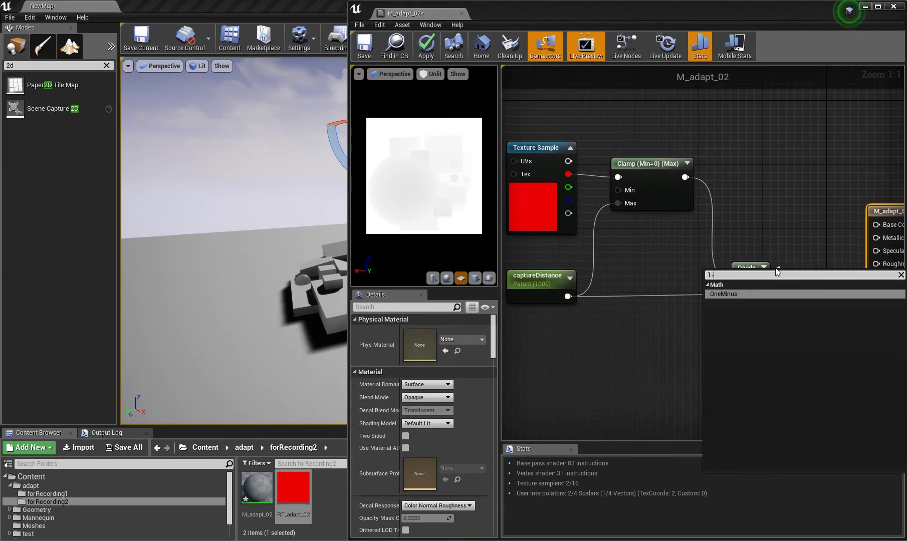
pyautogui.press('Return')
pyautogui.moveTo(806, 288); pyautogui.dragTo(875, 277)
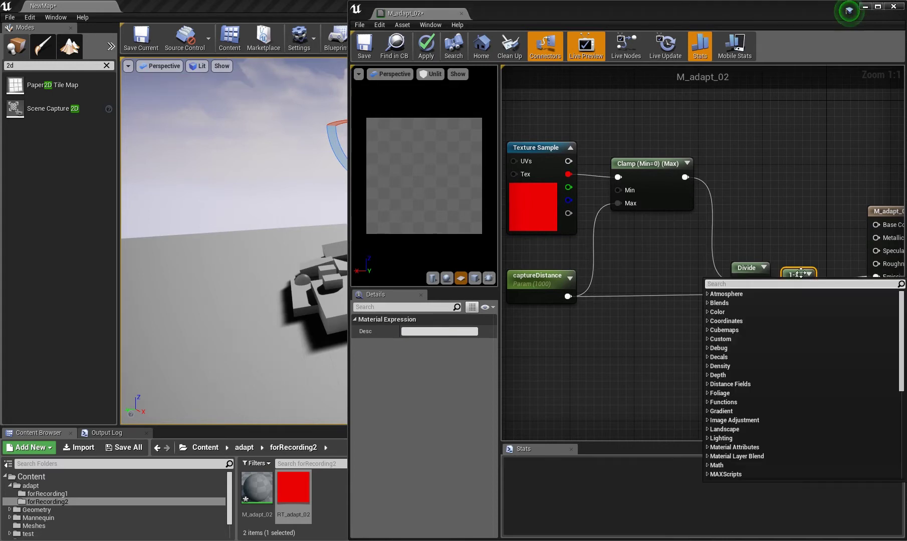
pyautogui.press('Escape')
pyautogui.moveTo(807, 290); pyautogui.dragTo(875, 276)
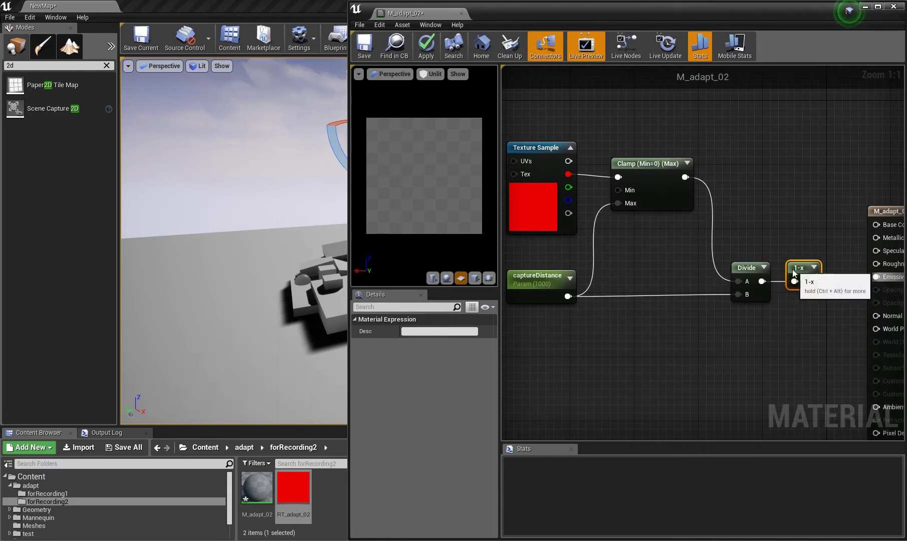
pyautogui.moveTo(796, 279); pyautogui.dragTo(792, 272)
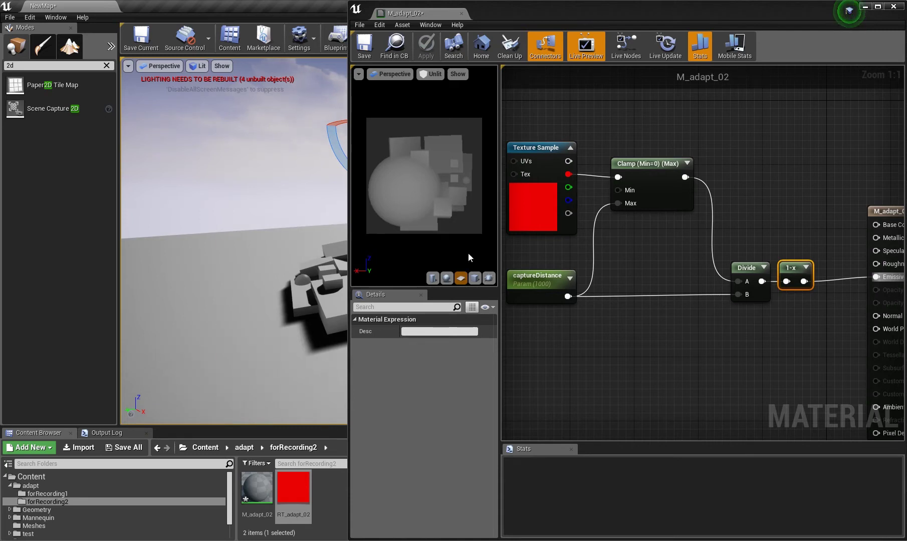
# - Insert a Ceil node between the 1-x node and Emissive Color to turn the inverted depth into a mask
pyautogui.moveTo(735, 219); pyautogui.dragTo(640, 190, button='right')
pyautogui.click(862, 224)
pyautogui.moveTo(708, 253); pyautogui.dragTo(809, 249)
pyautogui.write('ceil')
pyautogui.press('Return')
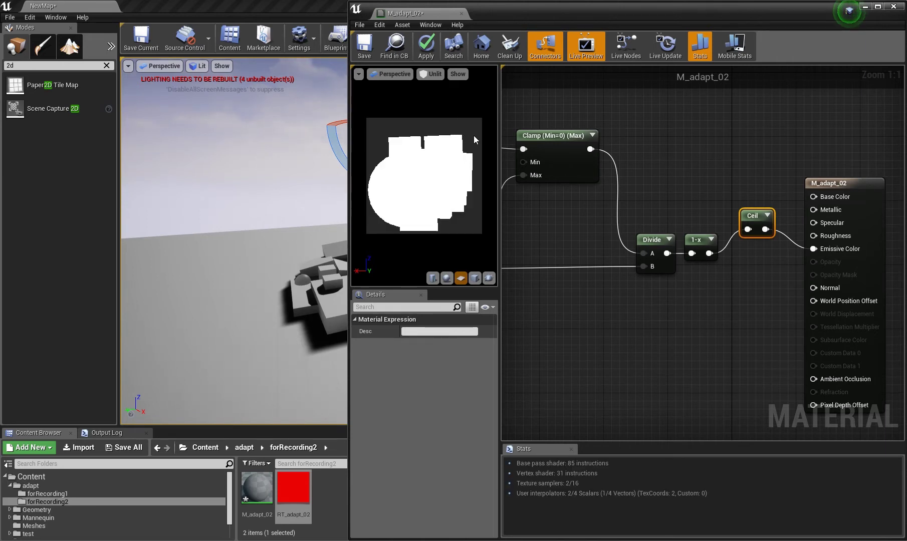
pyautogui.moveTo(586, 223); pyautogui.dragTo(705, 205, button='right')
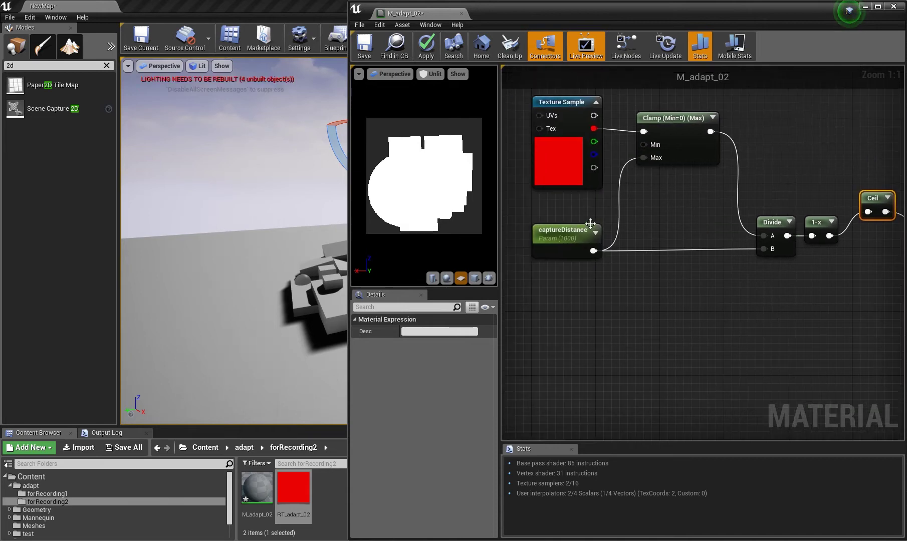
# - Set the captureDistance parameter's default value to 1001
pyautogui.click(549, 247)
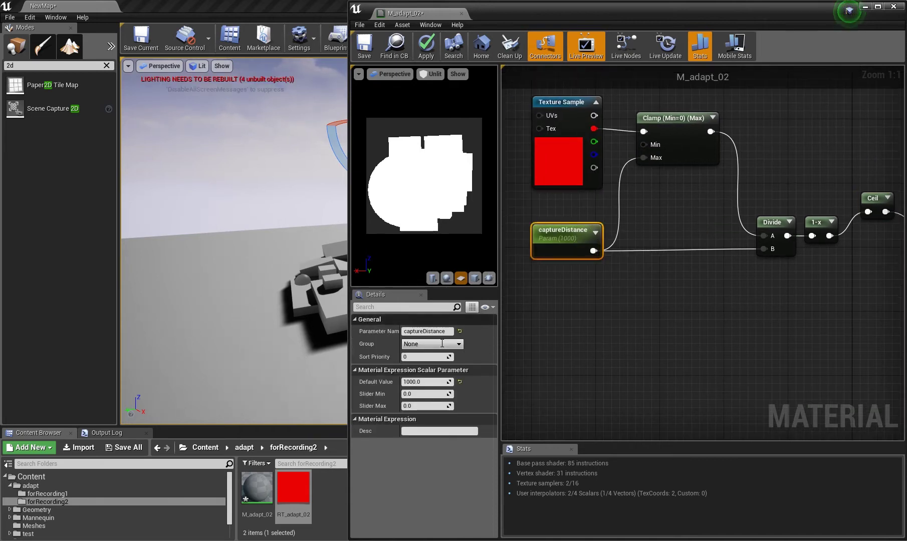
pyautogui.click(420, 382)
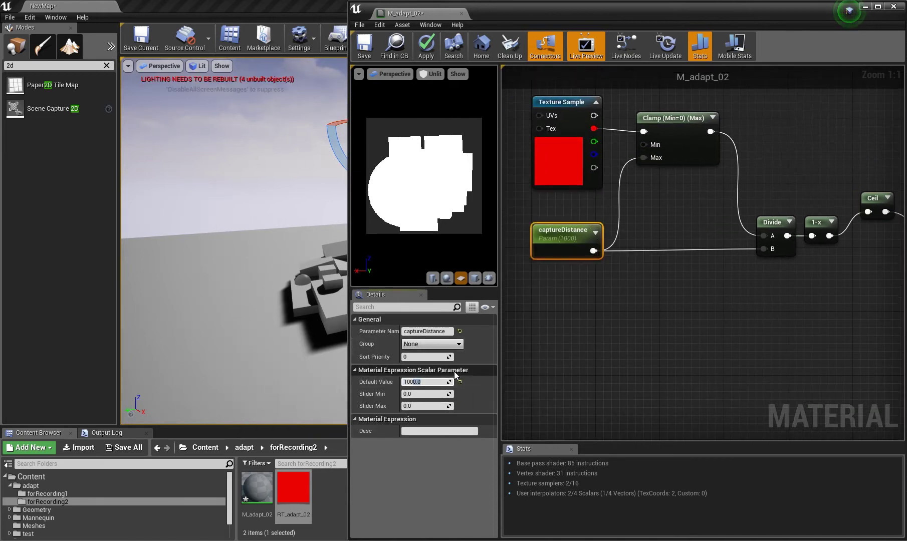
pyautogui.write('1001')
pyautogui.press('Return')
pyautogui.click(623, 301)
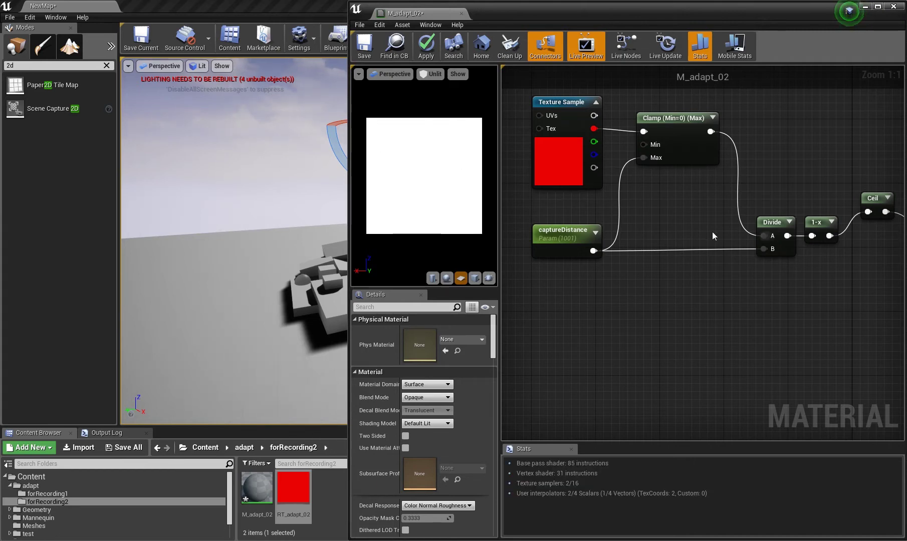
# - Delete the Ceil node, connect the 1-x output directly to Emissive Color, and apply the material
pyautogui.moveTo(894, 216); pyautogui.dragTo(786, 224, button='right')
pyautogui.click(761, 215)
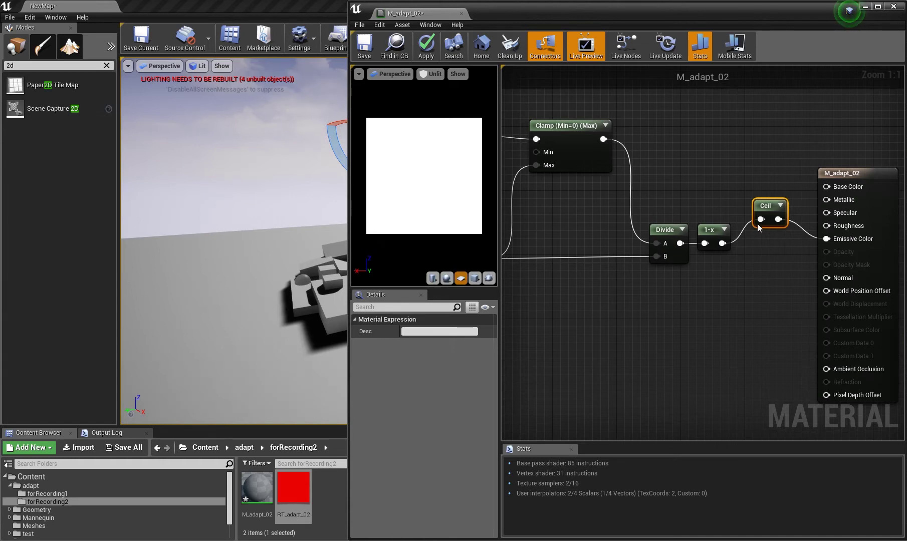
pyautogui.press('Delete')
pyautogui.moveTo(722, 243); pyautogui.dragTo(852, 241)
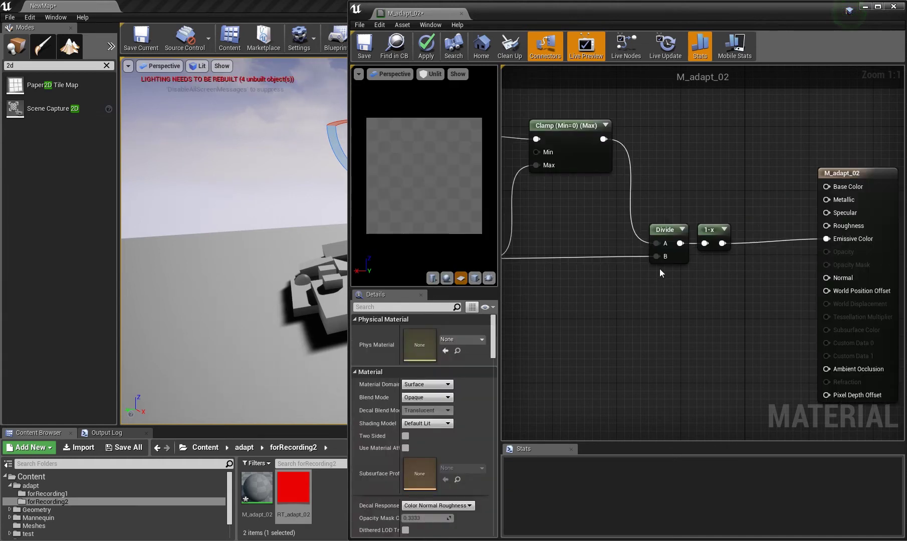
pyautogui.click(426, 48)
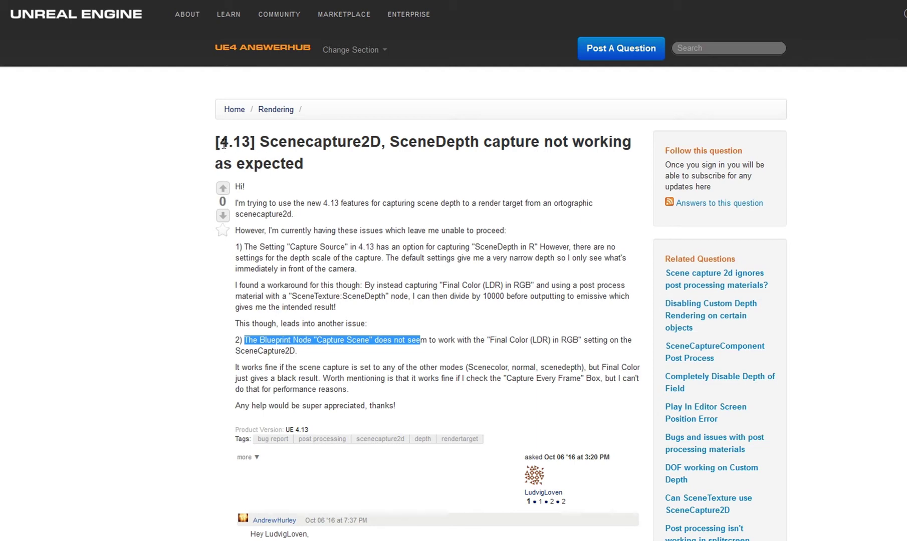
# - Consult the AnswerHub question about SceneCapture2D SceneDepth capture in version 4.13, then return to the M_adapt_02 graph
pyautogui.moveTo(219, 143); pyautogui.dragTo(250, 147)
pyautogui.click(271, 159)
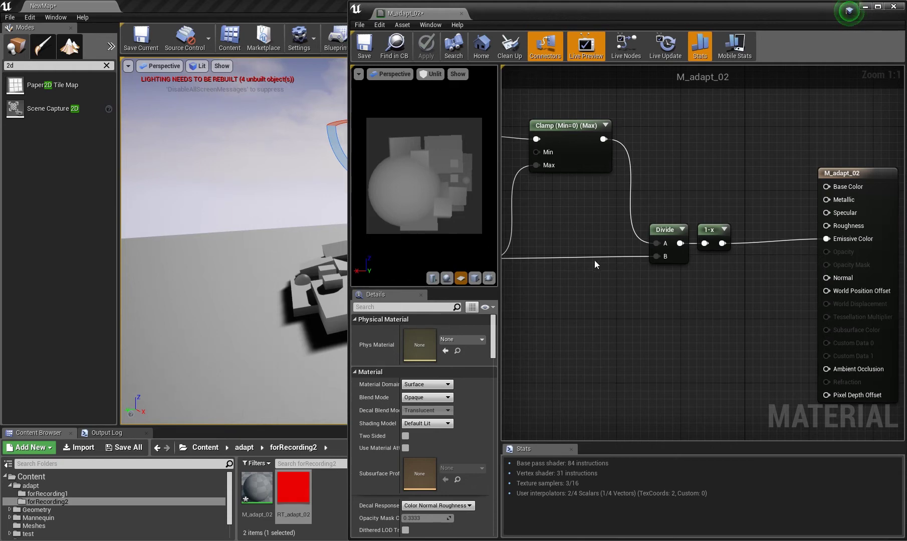
pyautogui.moveTo(624, 273); pyautogui.dragTo(652, 262, button='right')
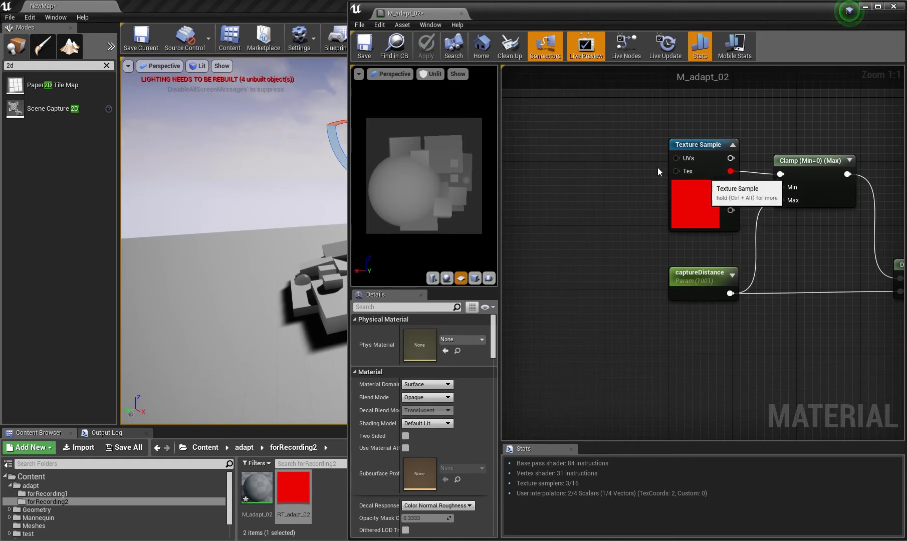
# - Move the small sphere off the pile of objects and back again to test the live depth capture
pyautogui.click(302, 279)
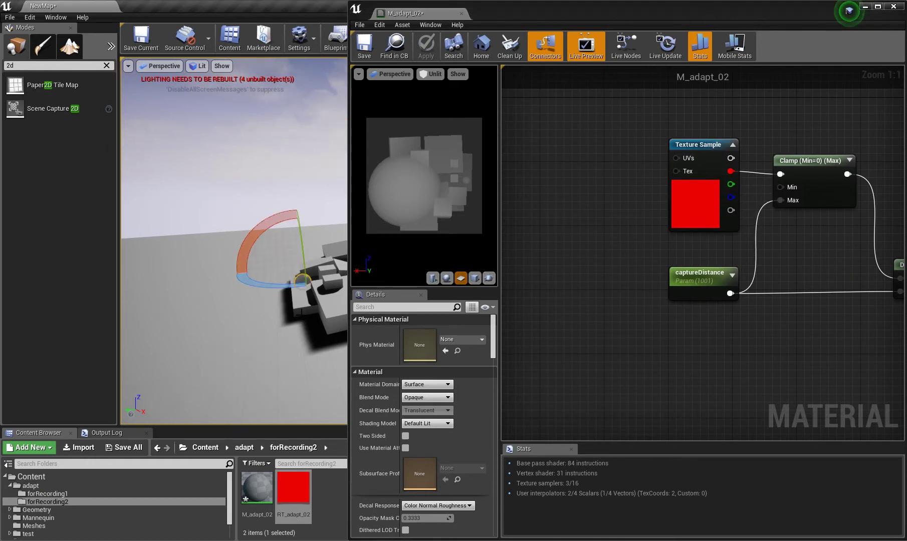
pyautogui.press('w')
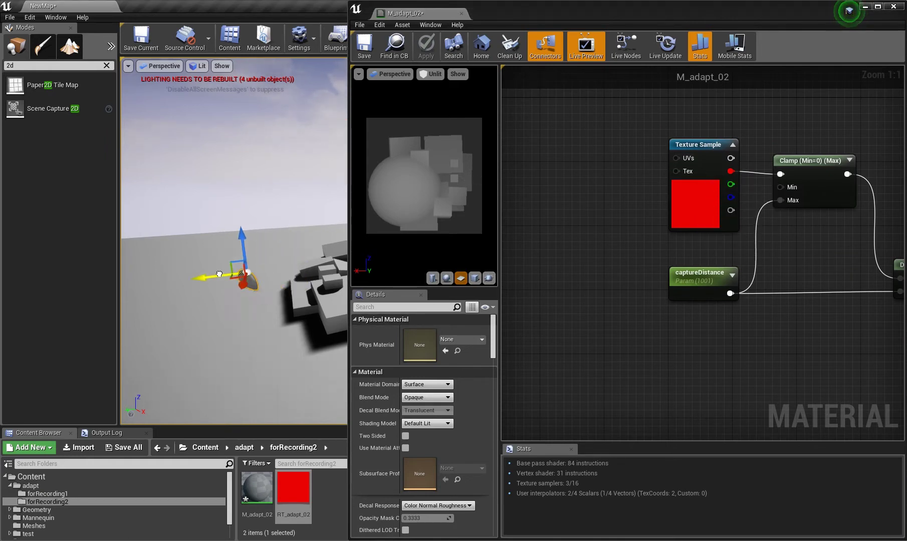
pyautogui.moveTo(268, 271); pyautogui.dragTo(274, 271)
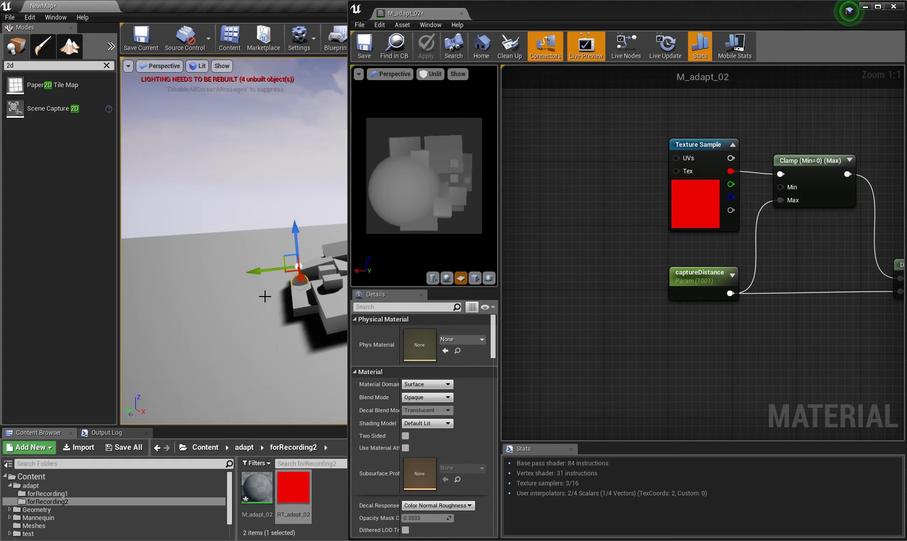
# - Add an Absolute World Position node and feed it into a Component Mask that keeps the R and G channels
pyautogui.moveTo(598, 254); pyautogui.dragTo(712, 273, button='right')
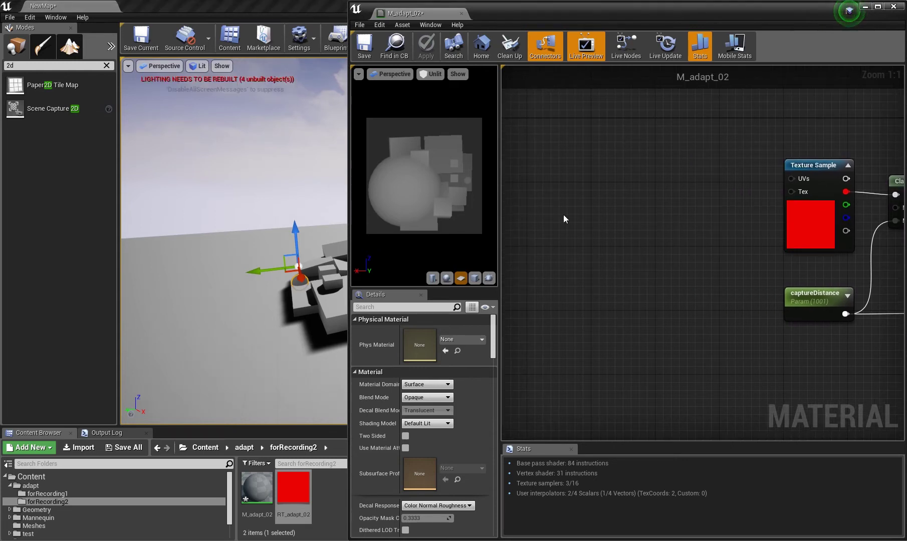
pyautogui.rightClick(555, 210)
pyautogui.write('world')
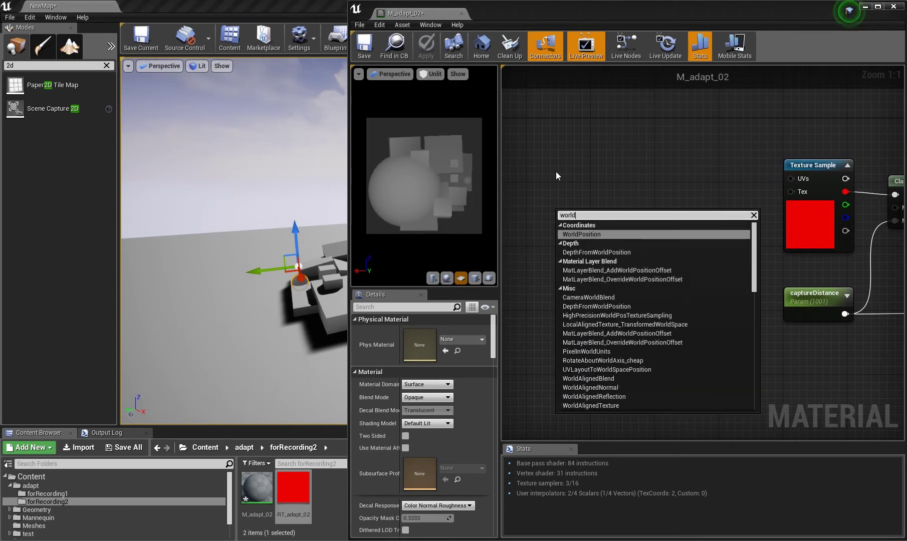
pyautogui.press('Return')
pyautogui.moveTo(593, 230); pyautogui.dragTo(634, 189)
pyautogui.write('mask')
pyautogui.press('Return')
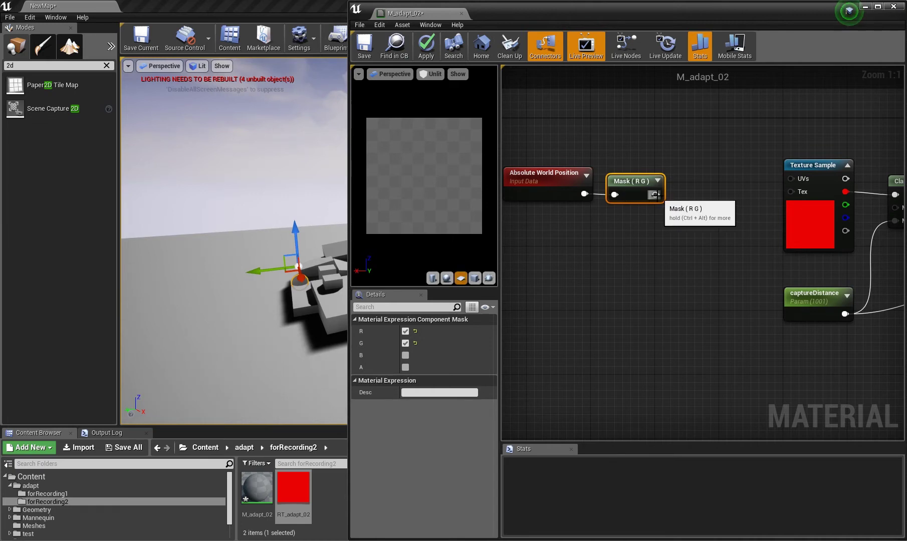
# - Insert a Divide node between the R G mask and the Texture Sample's UVs input
pyautogui.moveTo(656, 194); pyautogui.dragTo(790, 178)
pyautogui.write('div')
pyautogui.press('Return')
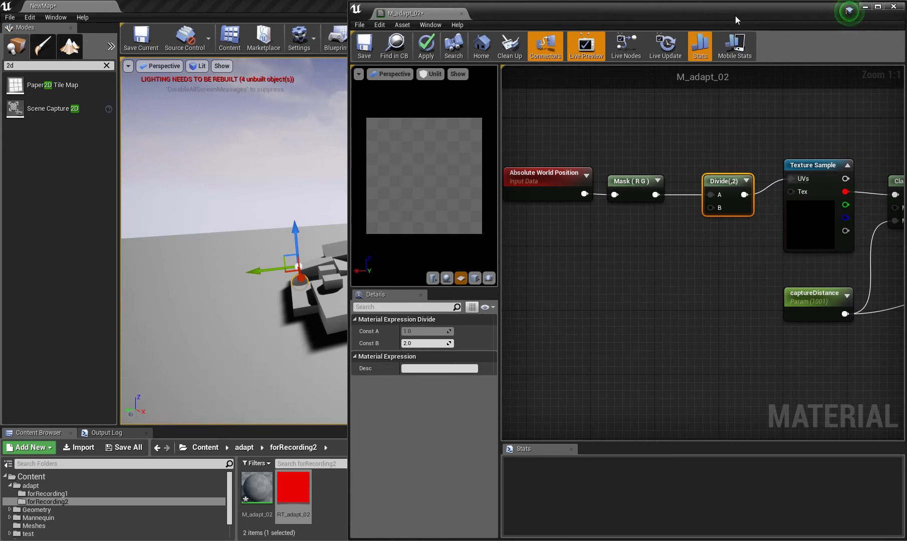
# - Check the Ortho Width of the SceneCapture2D actor, then dock the material editor window beside the level again
pyautogui.moveTo(734, 16); pyautogui.dragTo(278, 383)
pyautogui.click(393, 114)
pyautogui.click(384, 120)
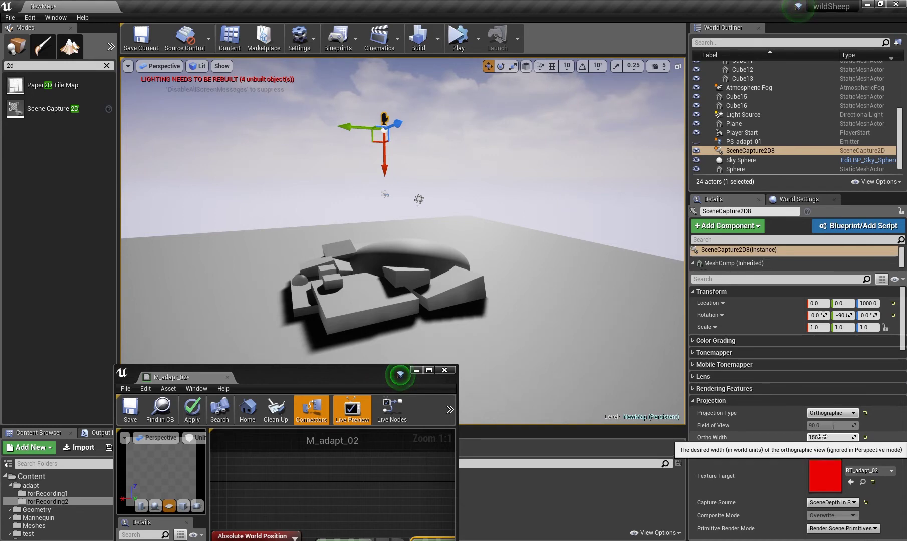
pyautogui.moveTo(354, 376); pyautogui.dragTo(588, 267)
pyautogui.press('super+Right')
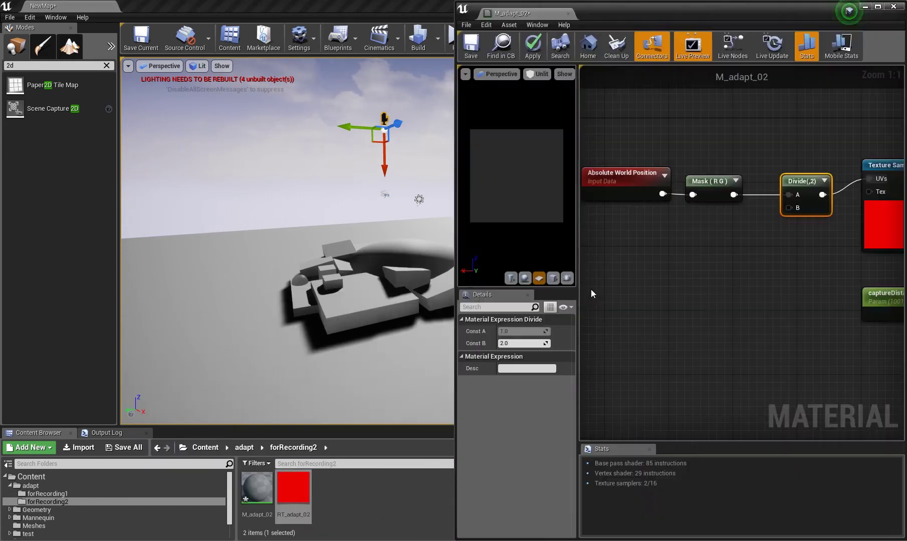
# - Add a Constant node with value 1500, connect it to the Divide's B input, and apply the material
pyautogui.click(715, 245)
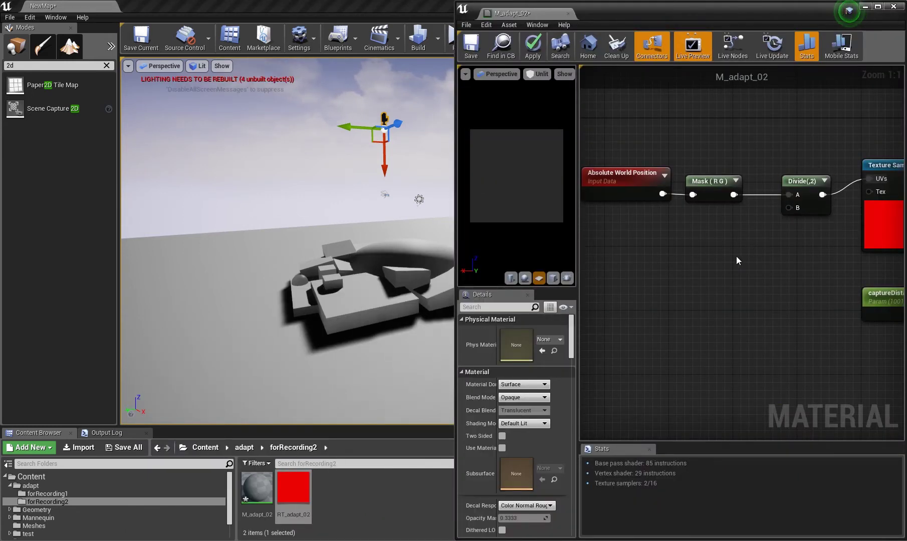
pyautogui.click(726, 244)
pyautogui.moveTo(743, 263); pyautogui.dragTo(719, 245)
pyautogui.click(524, 332)
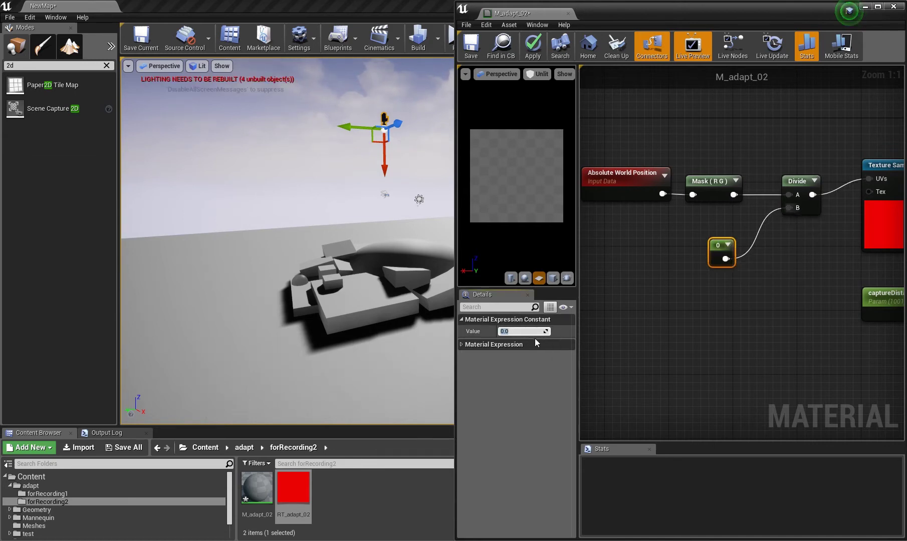
pyautogui.write('1500')
pyautogui.press('Return')
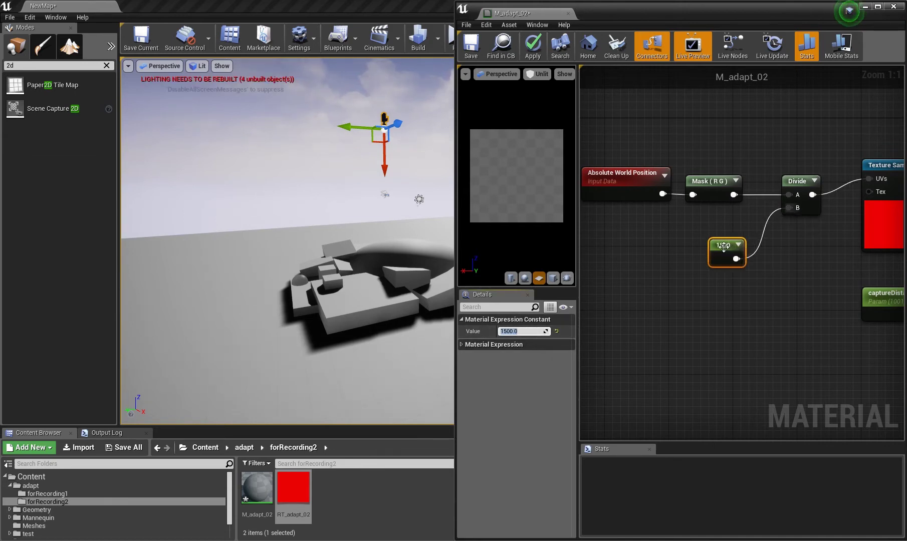
pyautogui.click(538, 52)
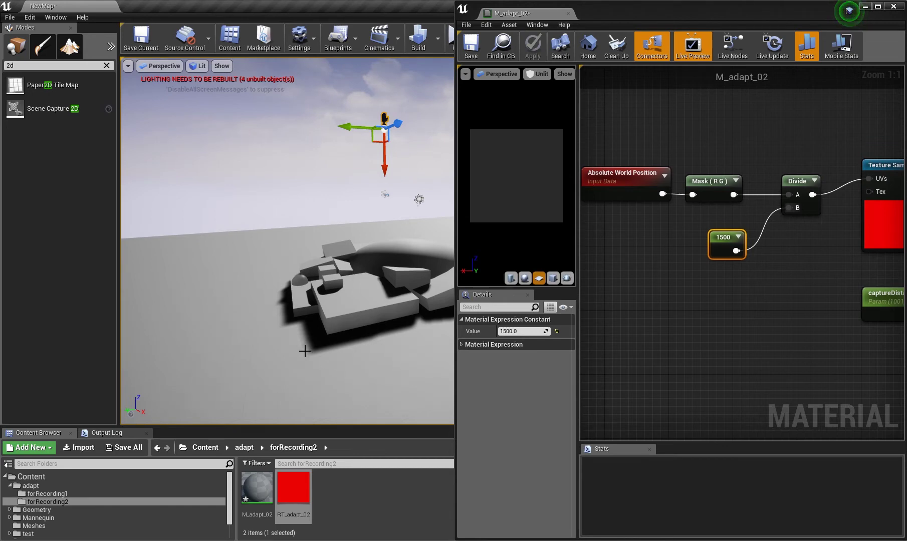
# - Turn off Capture Every Frame on the SceneCapture2D actor
pyautogui.moveTo(711, 8); pyautogui.dragTo(224, 483)
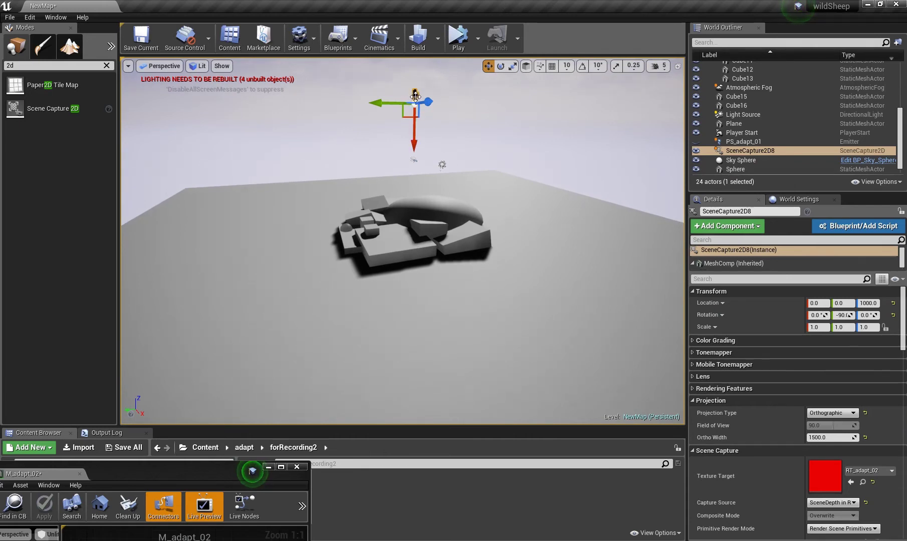
pyautogui.moveTo(903, 329); pyautogui.dragTo(903, 364)
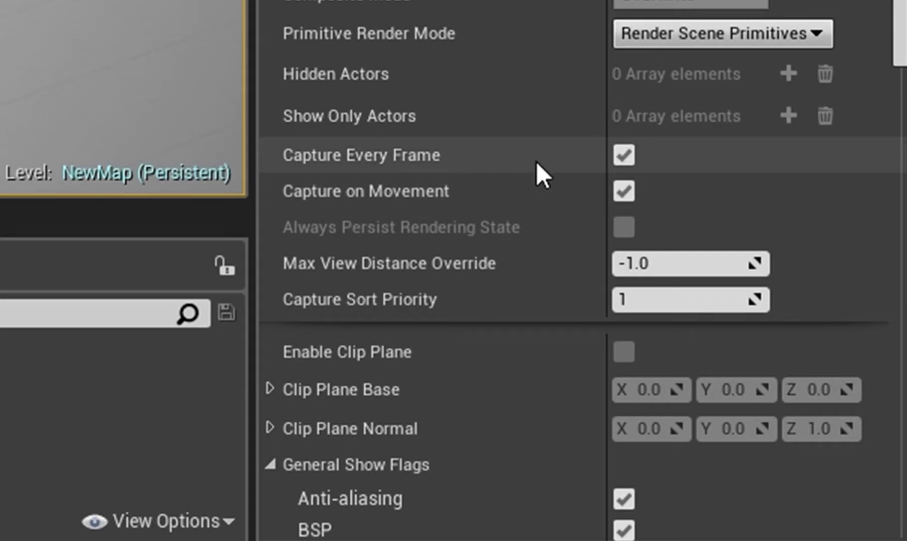
pyautogui.click(624, 156)
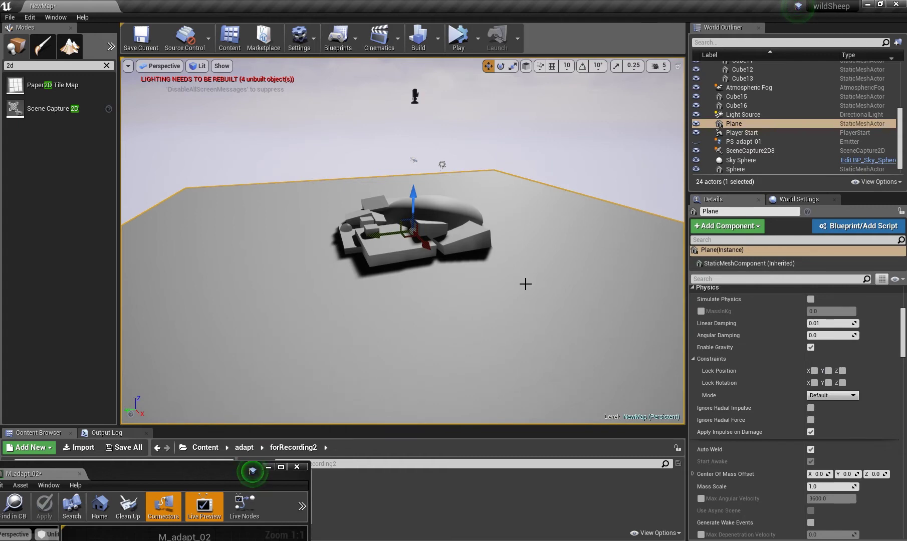
# - Duplicate the ground plane, raise the copy slightly, and assign the M_adapt_02 material to it
pyautogui.hotkey('ctrl', 'w')
pyautogui.moveTo(411, 198); pyautogui.dragTo(457, 251)
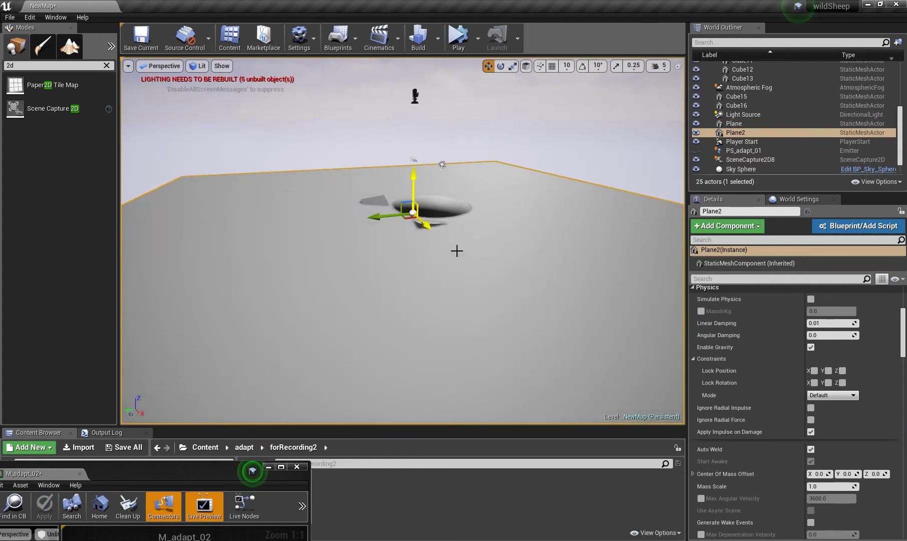
pyautogui.moveTo(205, 480); pyautogui.dragTo(582, 272)
pyautogui.click(660, 260)
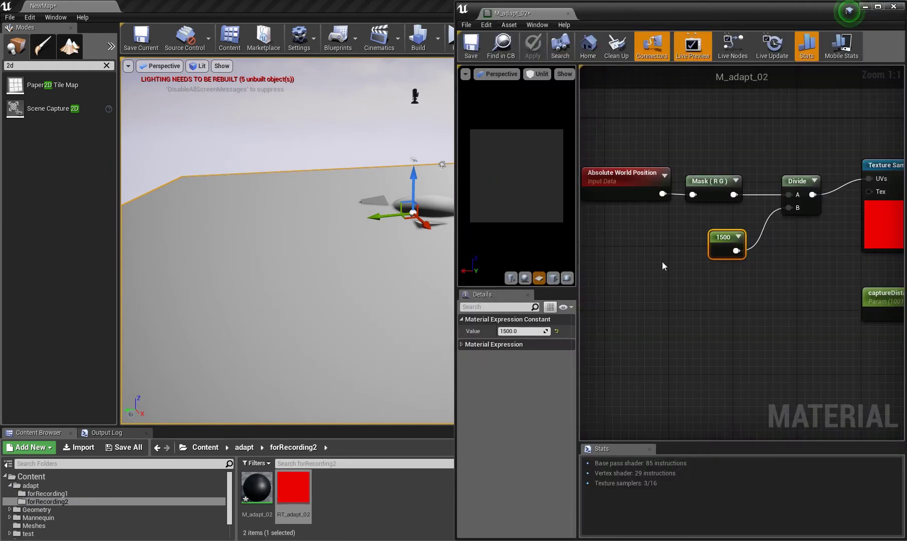
pyautogui.click(638, 305)
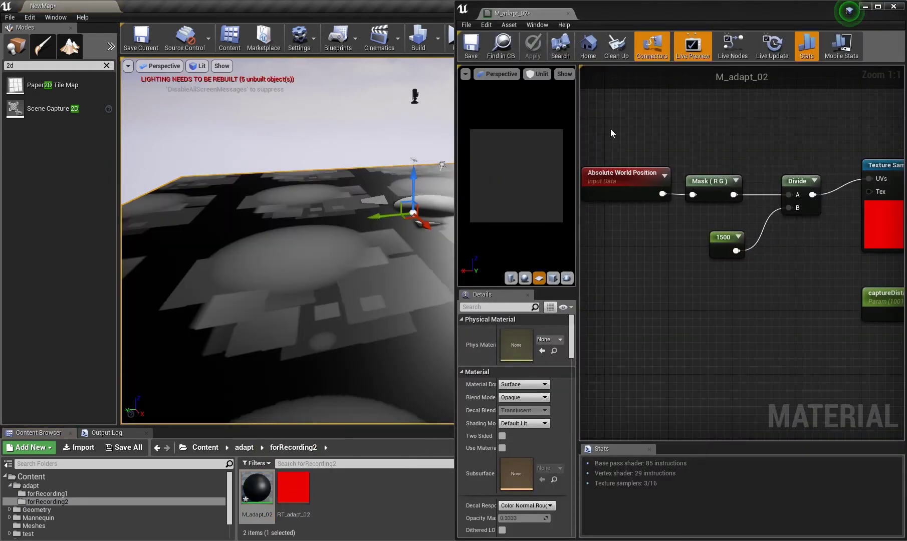
# - Lower the duplicated plane beneath the original ground plane, to a Z location of about -513
pyautogui.moveTo(659, 20); pyautogui.dragTo(289, 449)
pyautogui.moveTo(484, 284); pyautogui.dragTo(601, 360, button='right')
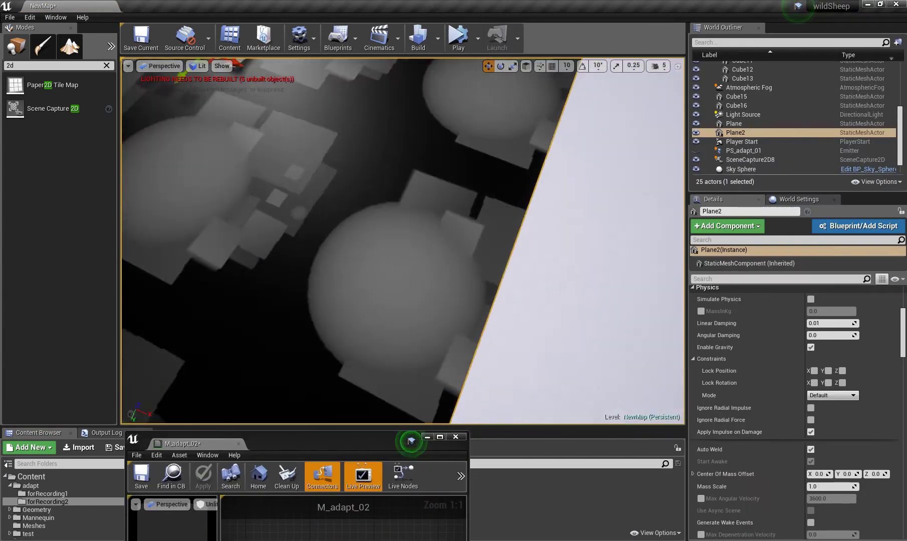
pyautogui.press('f')
pyautogui.press('w')
pyautogui.moveTo(508, 252); pyautogui.dragTo(539, 241, button='right')
pyautogui.moveTo(393, 169); pyautogui.dragTo(416, 195)
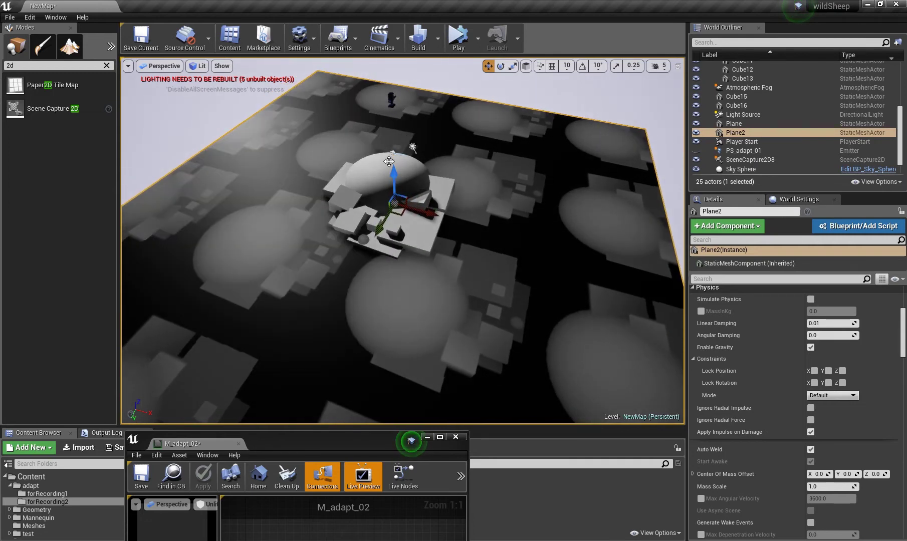
pyautogui.scroll(4, 412, 195)
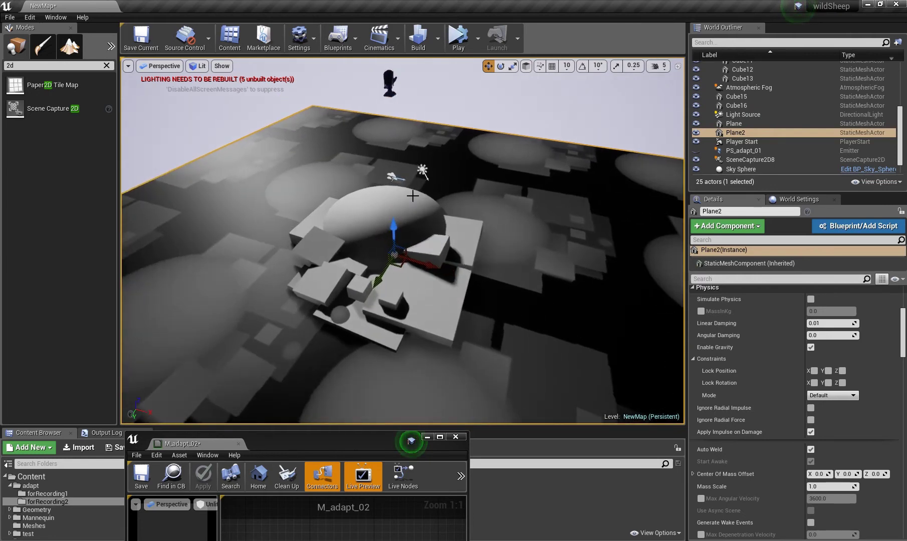
pyautogui.moveTo(395, 229); pyautogui.dragTo(395, 83)
# - Rotate the SceneCapture2D actor about its vertical axis by setting its X rotation to -90
pyautogui.click(394, 83)
pyautogui.moveTo(395, 83); pyautogui.dragTo(394, 170, button='right')
pyautogui.moveTo(447, 195)
pyautogui.mouseDown(button='right')
pyautogui.moveTo(446, 240)
pyautogui.moveTo(446, 195)
pyautogui.mouseUp(button='right')
pyautogui.press('e')
pyautogui.moveTo(450, 229); pyautogui.dragTo(450, 205, button='right')
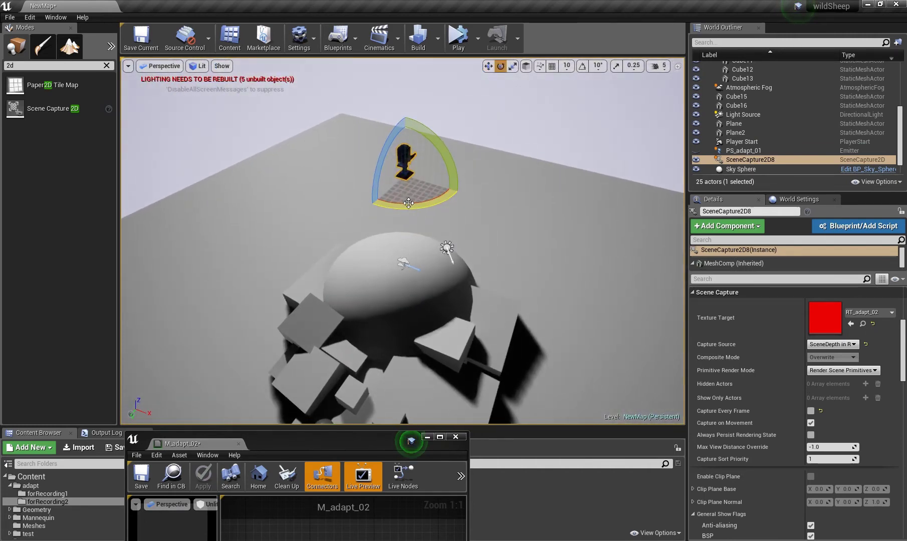
pyautogui.moveTo(408, 204); pyautogui.dragTo(422, 203)
pyautogui.moveTo(461, 176)
pyautogui.mouseDown()
pyautogui.moveTo(440, 155)
pyautogui.moveTo(478, 190)
pyautogui.moveTo(430, 216)
pyautogui.moveTo(460, 158)
pyautogui.mouseUp()
pyautogui.scroll(5, 818, 321)
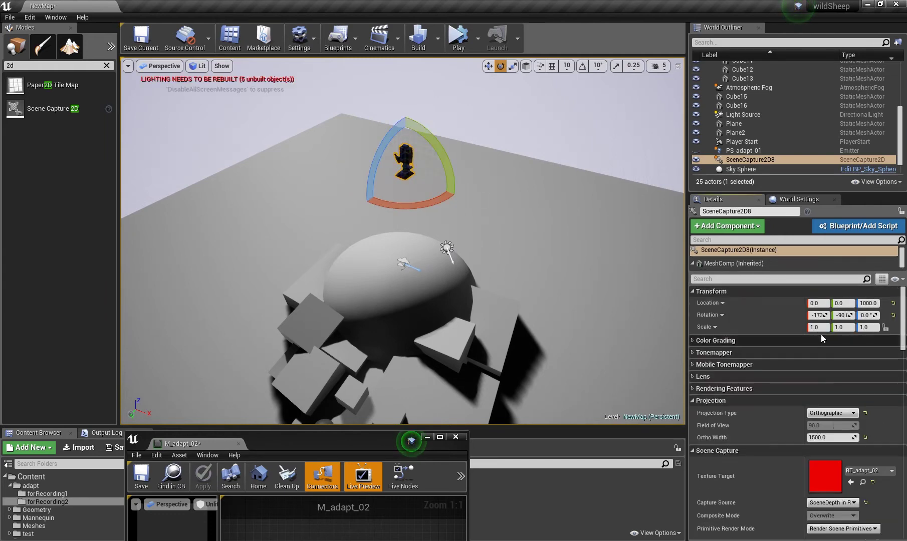
pyautogui.click(818, 315)
pyautogui.write('-90')
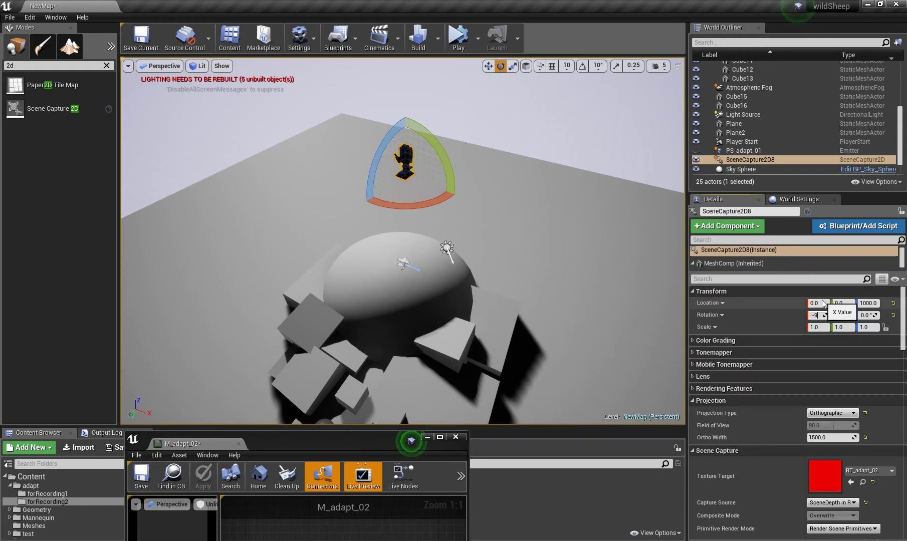
pyautogui.press('Return')
# - Raise the duplicated plane with the M_adapt_02 material above the original ground plane, to a Z location of about 48
pyautogui.moveTo(500, 219); pyautogui.dragTo(351, 340, button='right')
pyautogui.moveTo(381, 261); pyautogui.dragTo(468, 292, button='right')
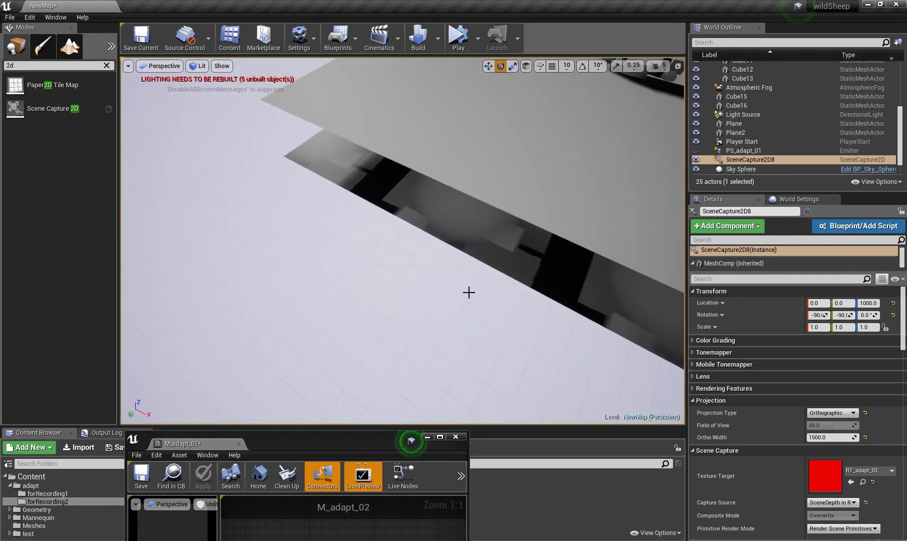
pyautogui.click(469, 236)
pyautogui.moveTo(468, 236); pyautogui.dragTo(518, 132, button='right')
pyautogui.press('w')
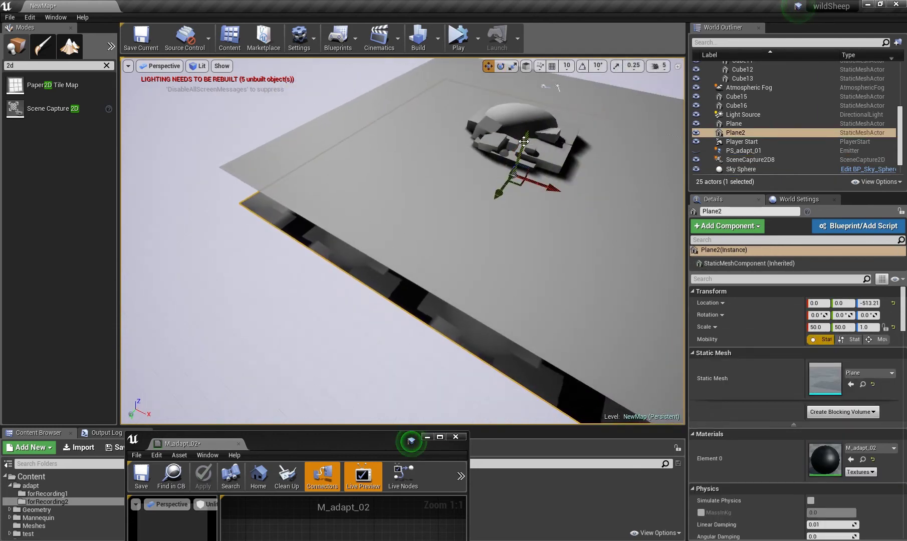
pyautogui.moveTo(523, 141); pyautogui.dragTo(538, 98)
pyautogui.moveTo(539, 97); pyautogui.dragTo(591, 68, button='right')
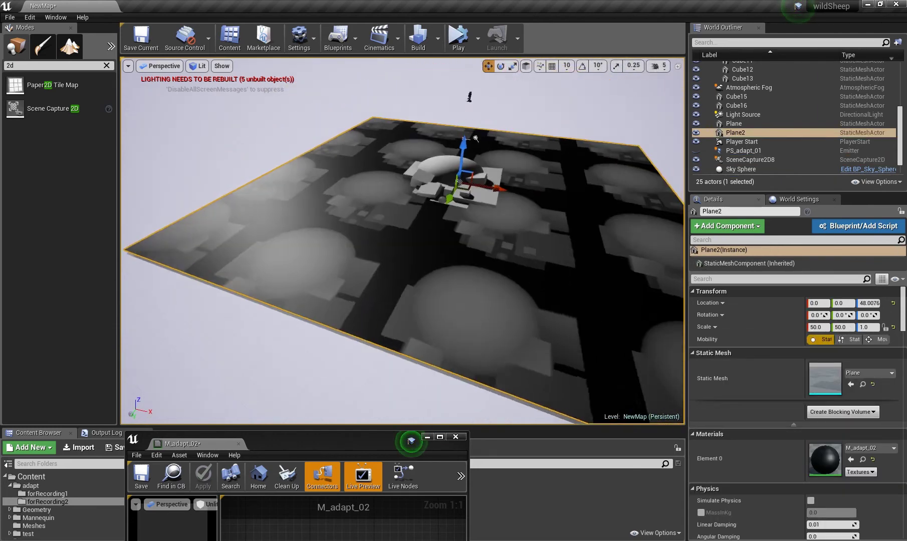
# - Examine how the projected depth lines up with the scene objects, in Perspective and in the Top orthographic view
pyautogui.press('w')
pyautogui.moveTo(485, 255); pyautogui.dragTo(521, 232, button='right')
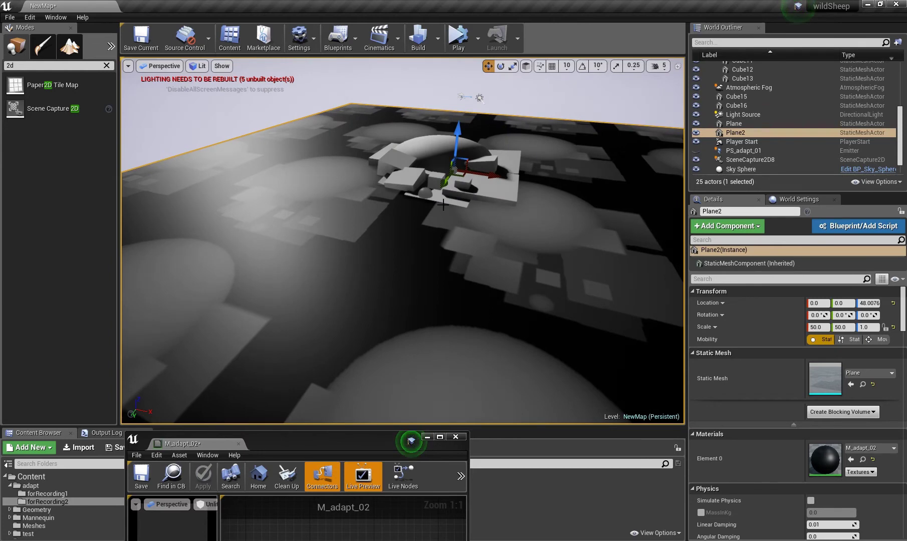
pyautogui.moveTo(443, 205); pyautogui.dragTo(555, 210, button='right')
pyautogui.press('w')
pyautogui.press('s')
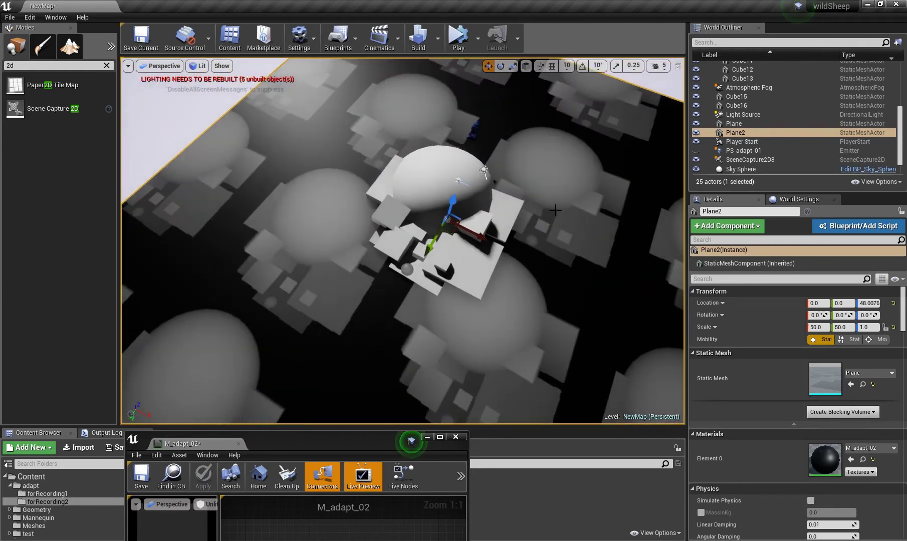
pyautogui.click(175, 67)
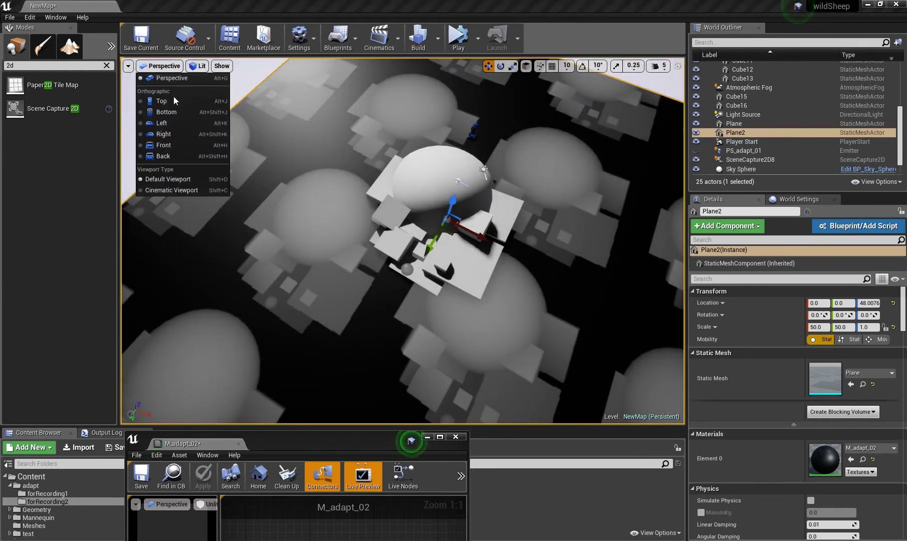
pyautogui.click(173, 97)
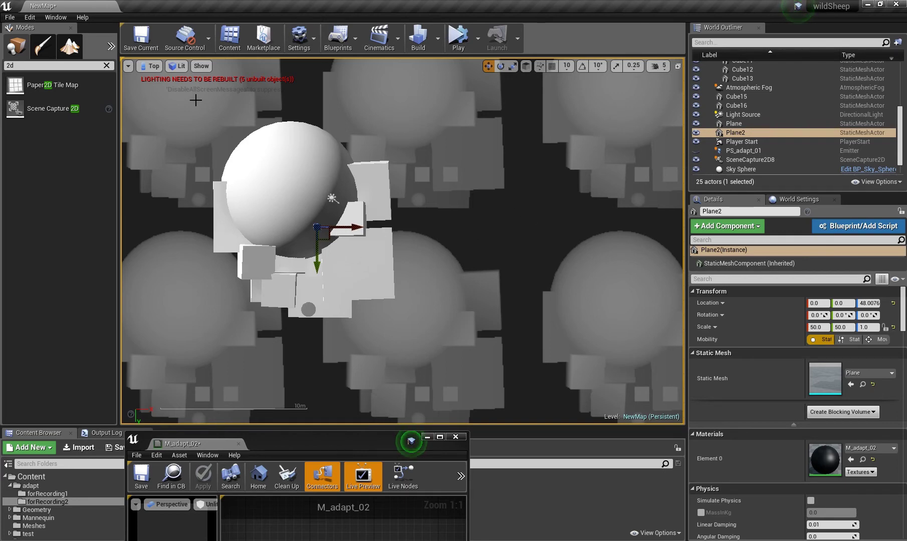
# - Place the M_adapt_02 material graph beside the viewport and insert an Add node between the Mask (R G) and Divide nodes
pyautogui.moveTo(336, 443); pyautogui.dragTo(705, 206)
pyautogui.press('super+Right')
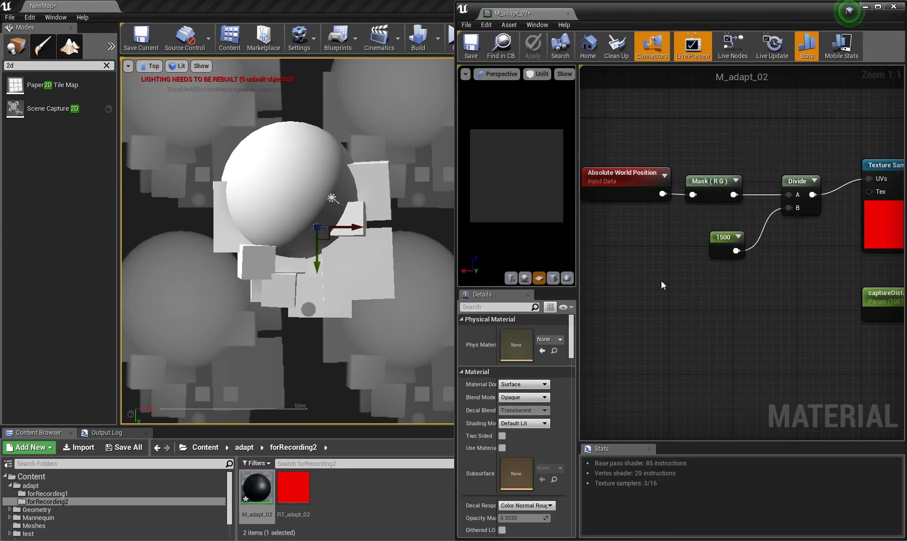
pyautogui.moveTo(661, 285); pyautogui.dragTo(741, 281, button='right')
pyautogui.moveTo(804, 143); pyautogui.dragTo(703, 195)
pyautogui.moveTo(710, 188); pyautogui.dragTo(620, 188)
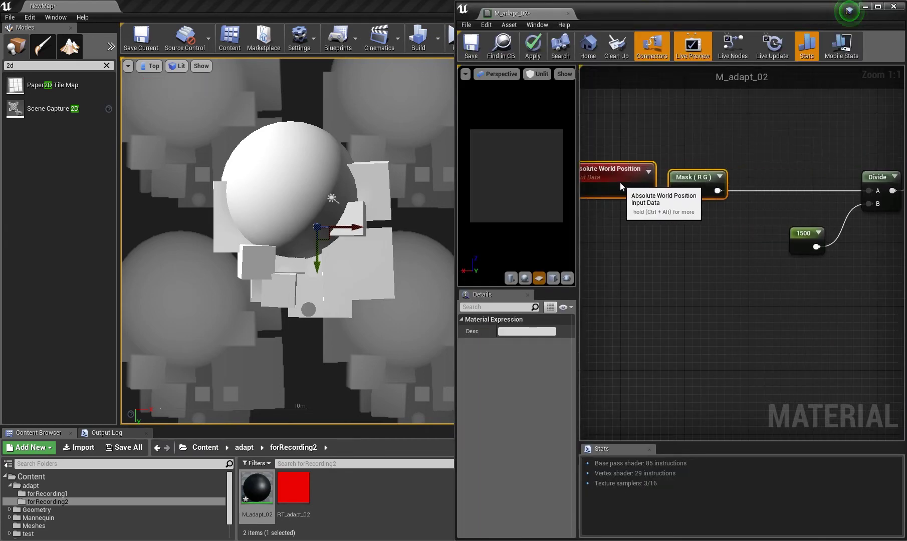
pyautogui.moveTo(717, 190); pyautogui.dragTo(859, 189)
pyautogui.write('add')
pyautogui.press('Return')
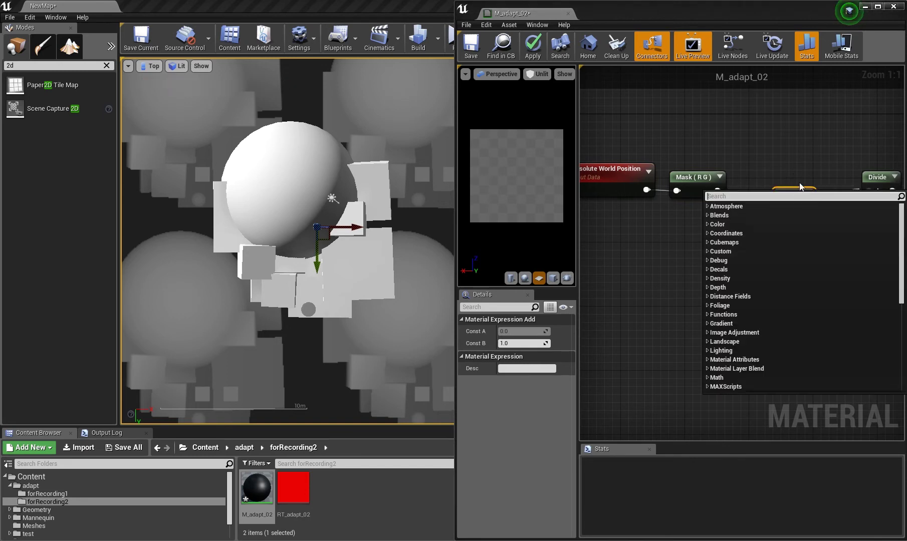
pyautogui.click(800, 184)
pyautogui.moveTo(806, 208); pyautogui.dragTo(781, 179)
# - Create a Constant2Vector node below the Mask node and connect it to the Add node's B input
pyautogui.press('2')
pyautogui.click(694, 230)
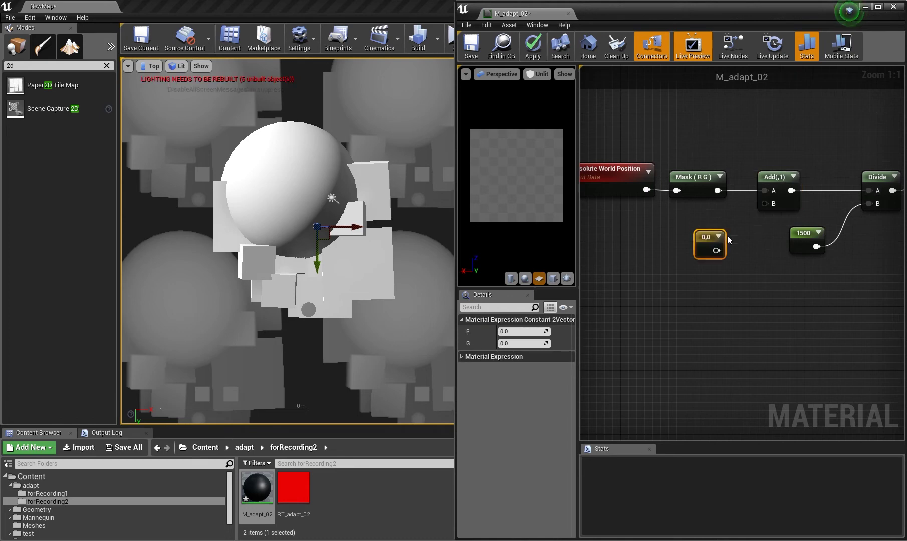
pyautogui.moveTo(717, 251); pyautogui.dragTo(760, 203)
pyautogui.click(697, 225)
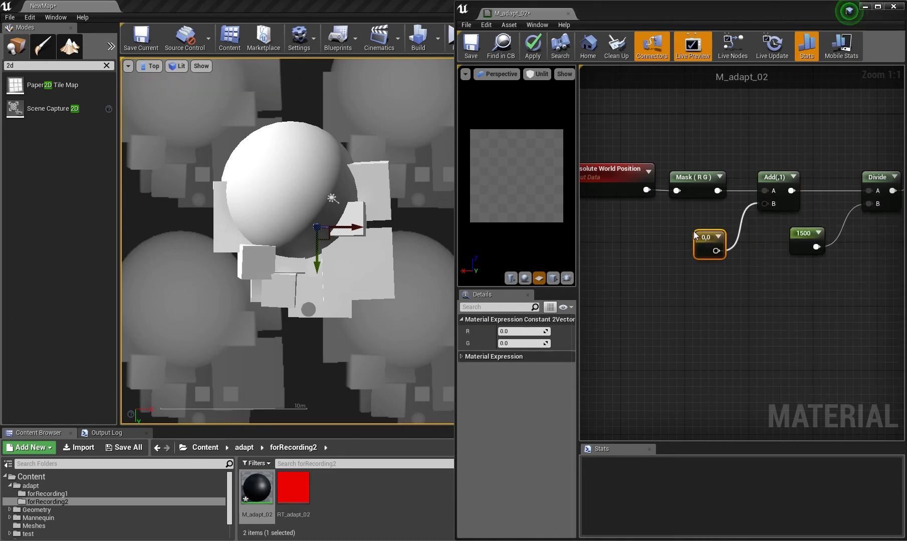
pyautogui.moveTo(700, 237); pyautogui.dragTo(765, 205)
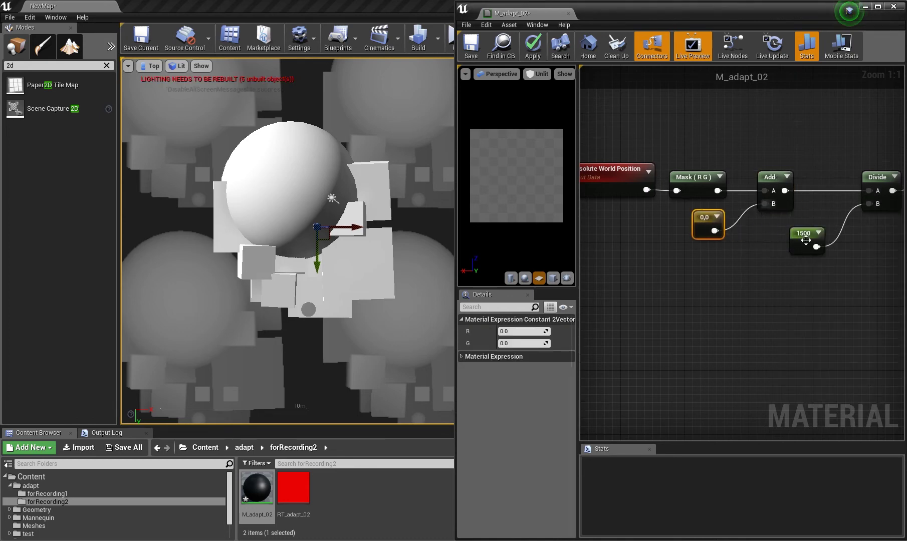
pyautogui.moveTo(704, 221); pyautogui.dragTo(704, 238)
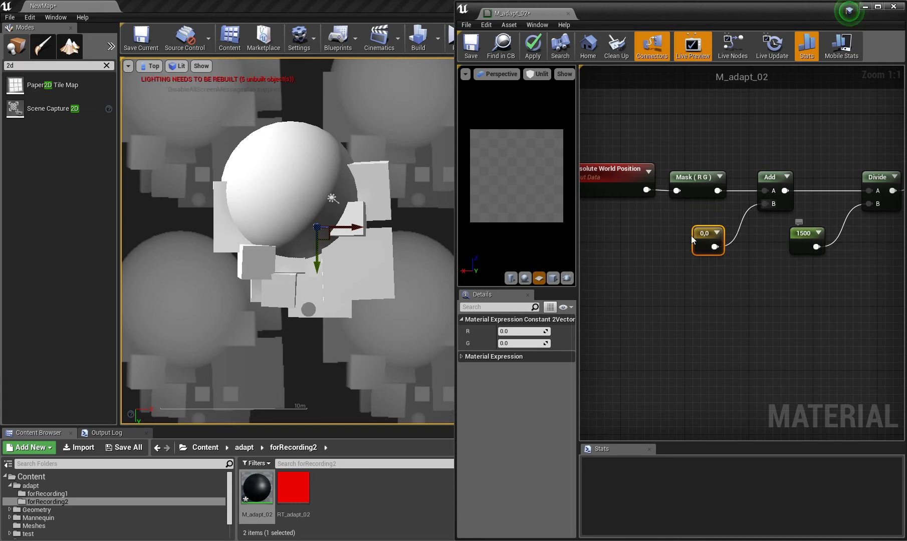
# - Set the Constant2Vector's R and G values to -750 and shift the node slightly away from the Add node
pyautogui.click(527, 332)
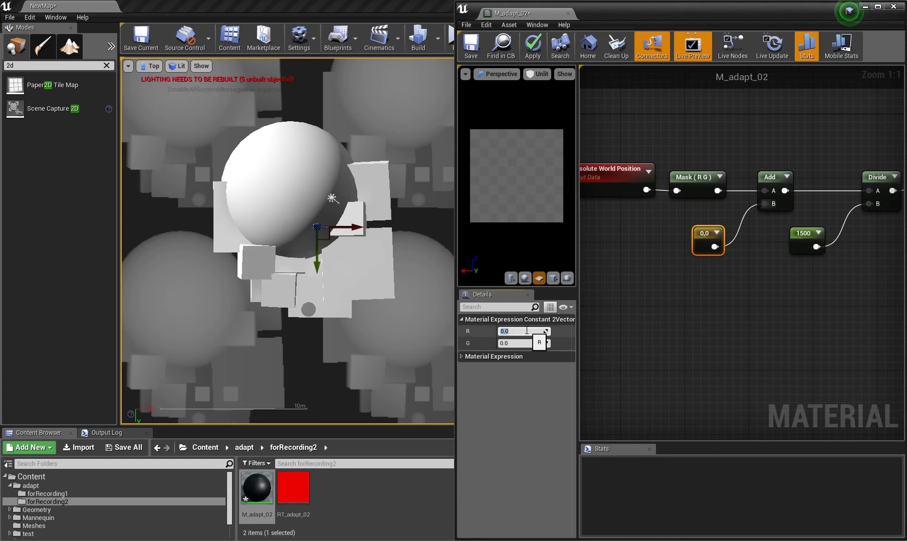
pyautogui.write('-750')
pyautogui.press('Return')
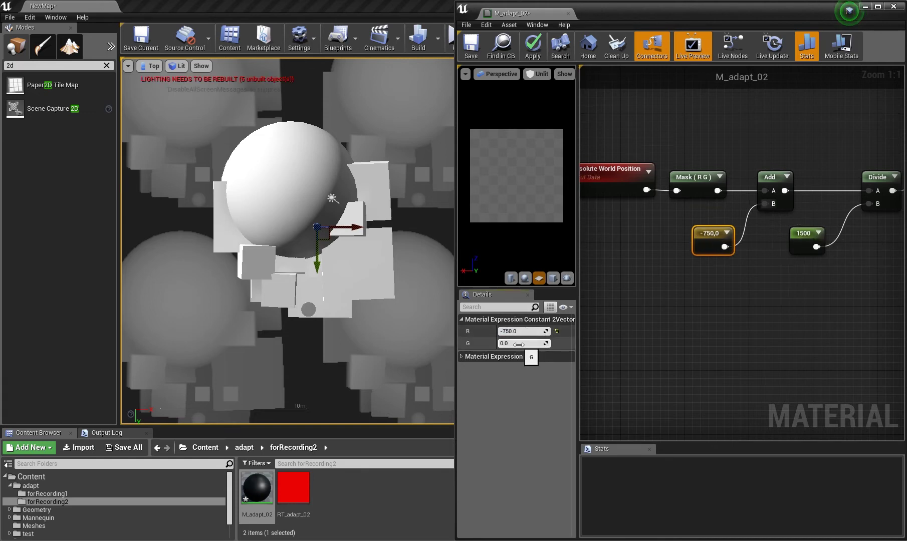
pyautogui.click(520, 343)
pyautogui.write('-7')
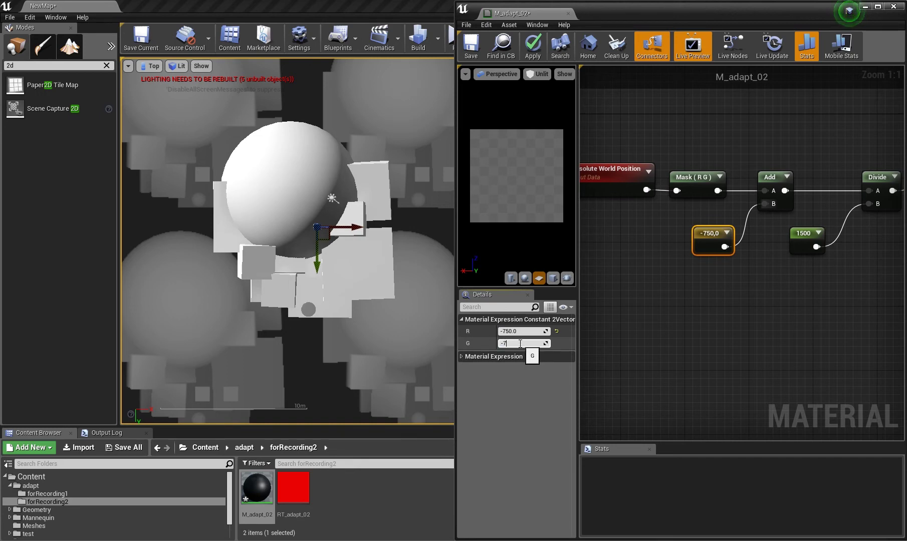
pyautogui.write('50')
pyautogui.press('Return')
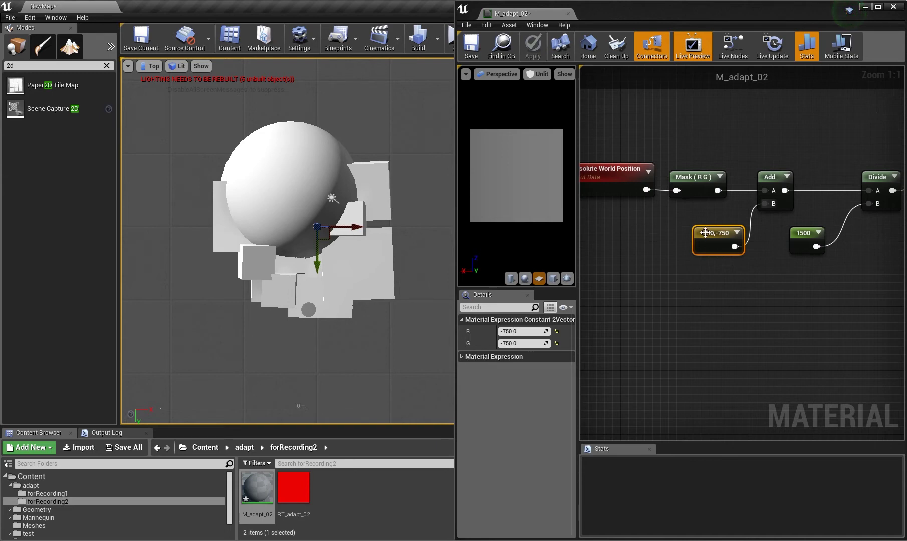
pyautogui.moveTo(705, 233); pyautogui.dragTo(681, 233)
pyautogui.click(619, 279)
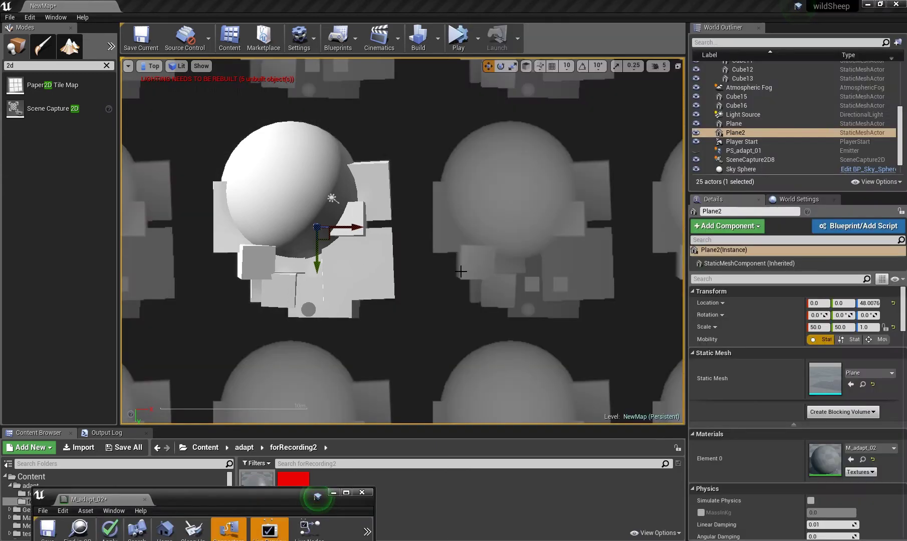
# - Return the viewport to Perspective and raise the duplicated plane to a Z location of about 90
pyautogui.click(153, 68)
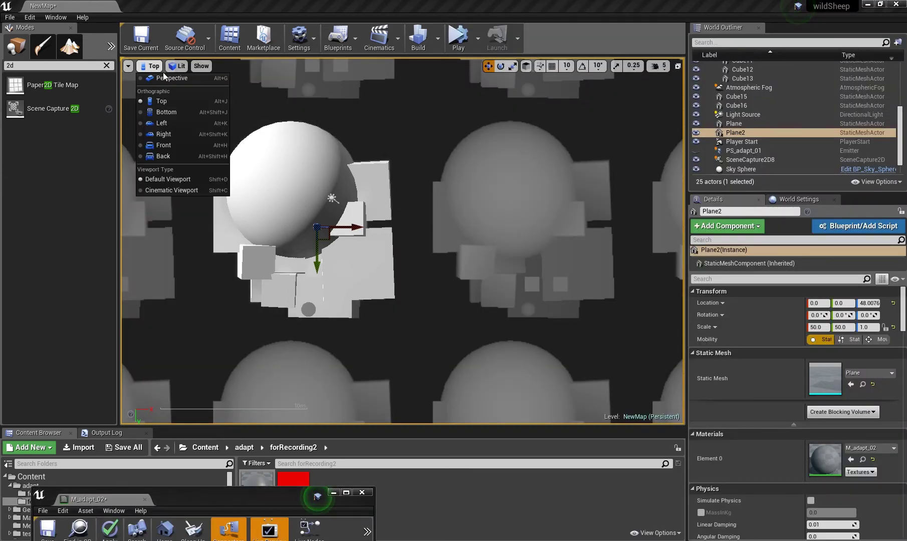
pyautogui.click(170, 79)
pyautogui.keyDown('alt'); pyautogui.moveTo(403, 241); pyautogui.dragTo(496, 186); pyautogui.keyUp('alt')
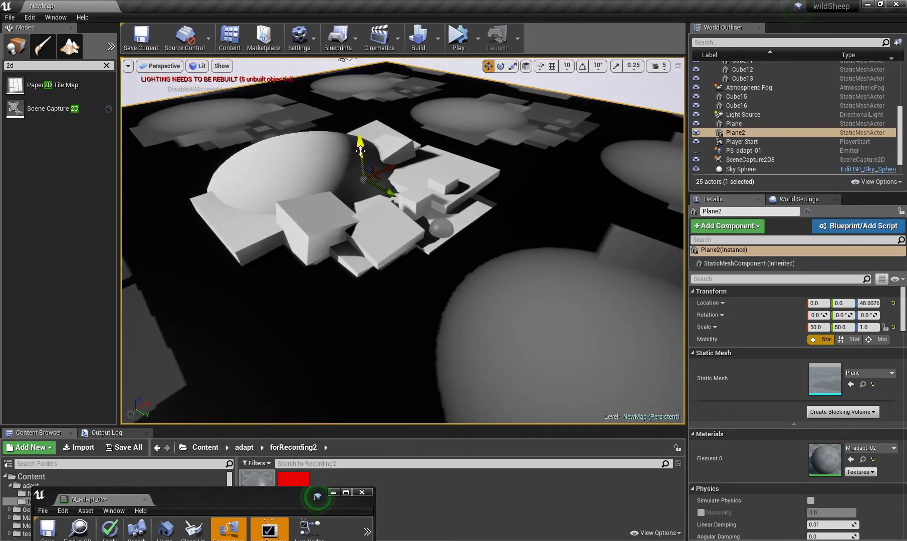
pyautogui.moveTo(360, 151); pyautogui.dragTo(365, 144)
pyautogui.press('w')
pyautogui.moveTo(366, 143); pyautogui.dragTo(350, 117, button='right')
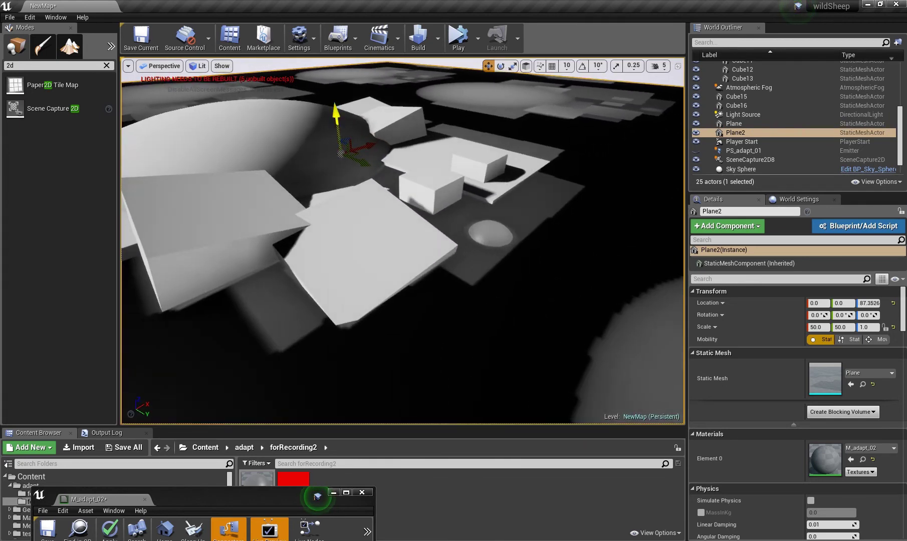
pyautogui.moveTo(345, 120)
pyautogui.mouseDown()
pyautogui.moveTo(344, 107)
pyautogui.moveTo(345, 123)
pyautogui.mouseUp()
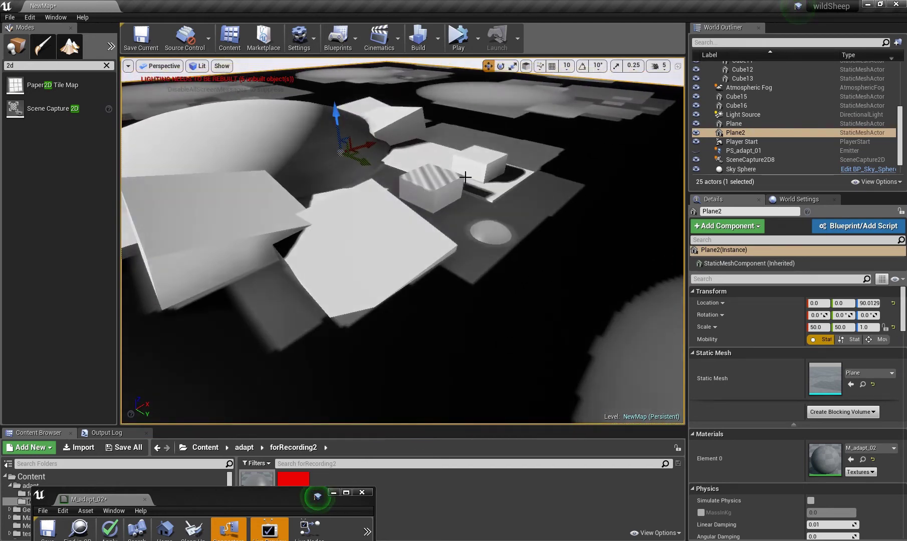
pyautogui.scroll(-10, 465, 177)
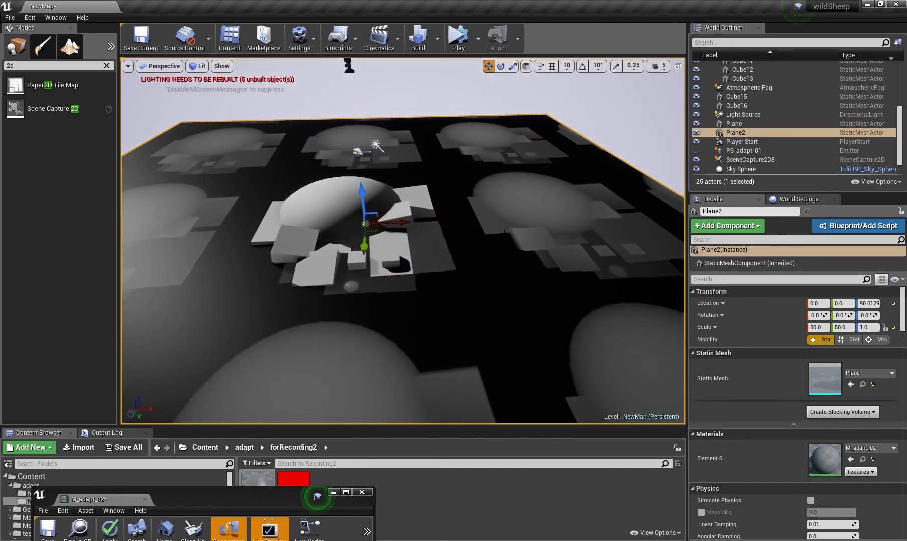
# - Delete the duplicated plane that carries the M_adapt_02 material
pyautogui.press('Delete')
pyautogui.keyDown('alt'); pyautogui.moveTo(504, 232); pyautogui.dragTo(449, 213); pyautogui.keyUp('alt')
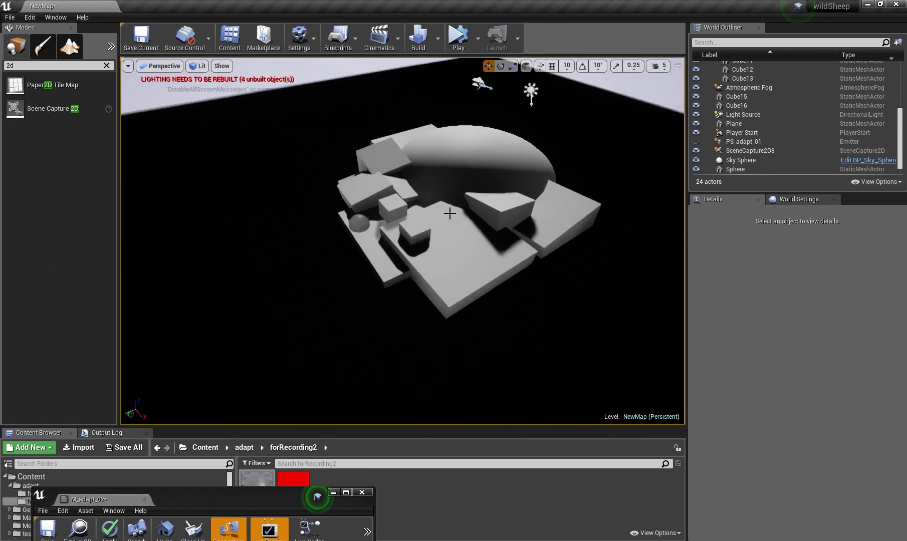
pyautogui.moveTo(450, 214); pyautogui.dragTo(441, 233, button='right')
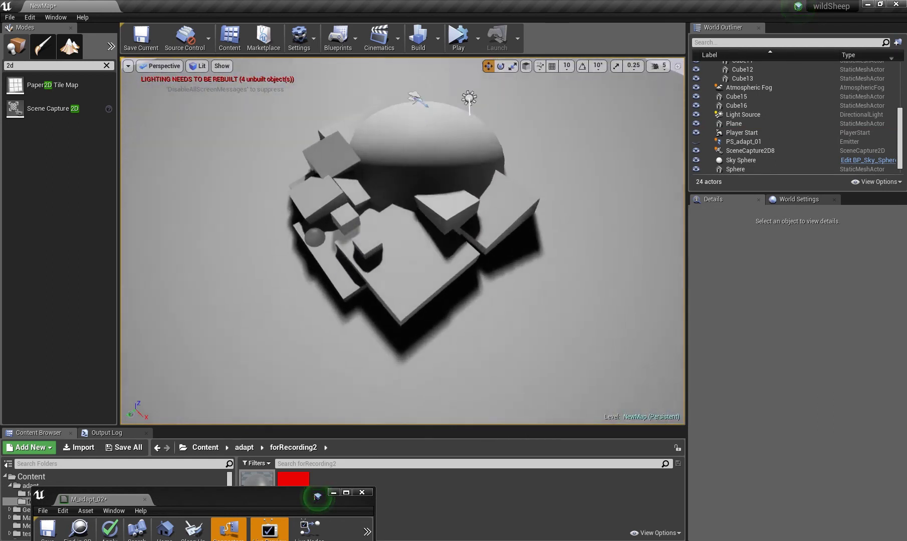
pyautogui.moveTo(493, 242); pyautogui.dragTo(455, 258)
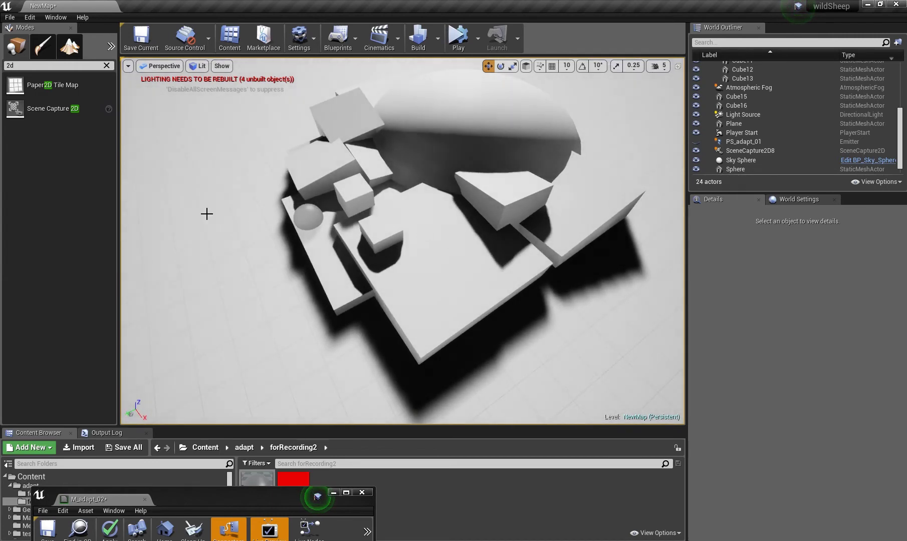
# - Place a basic sphere on top of the large flat box and assign the M_adapt_02 material to it
pyautogui.click(106, 65)
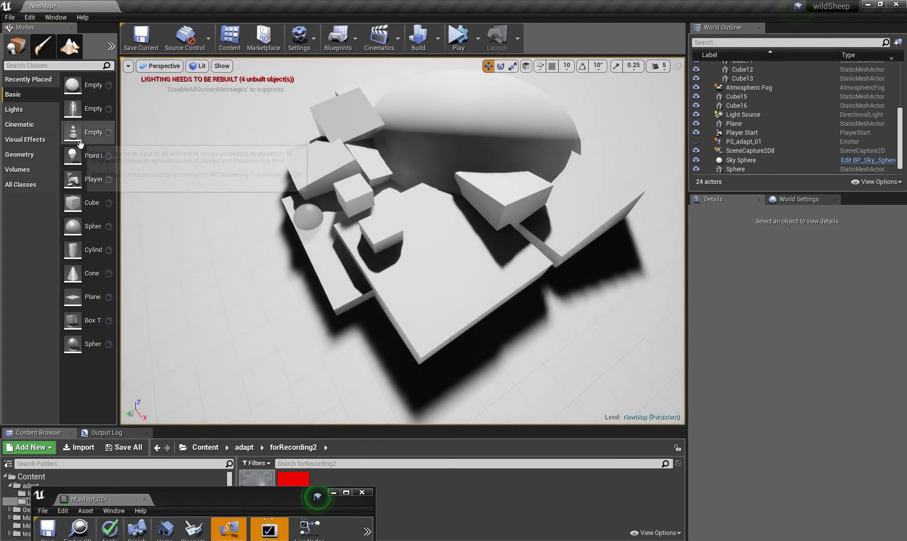
pyautogui.moveTo(73, 226); pyautogui.dragTo(459, 313)
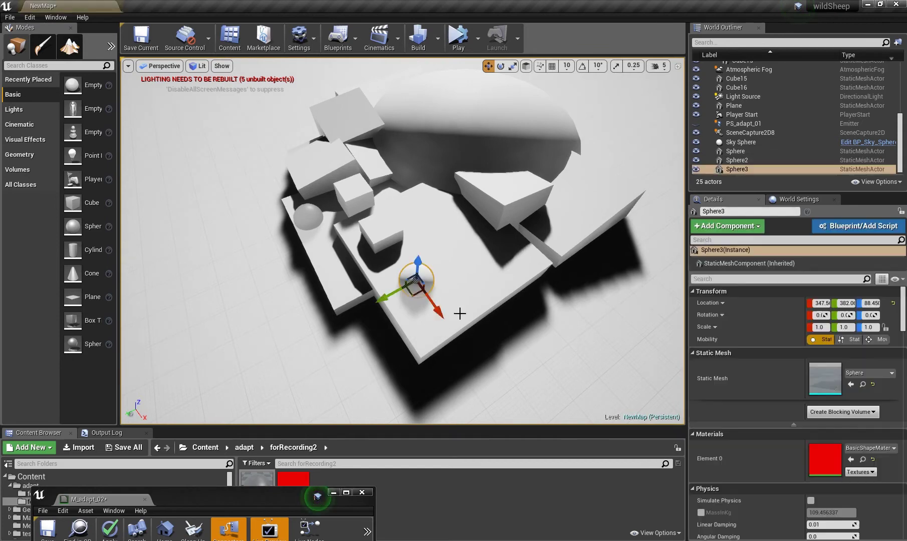
pyautogui.moveTo(379, 266); pyautogui.dragTo(378, 266, button='right')
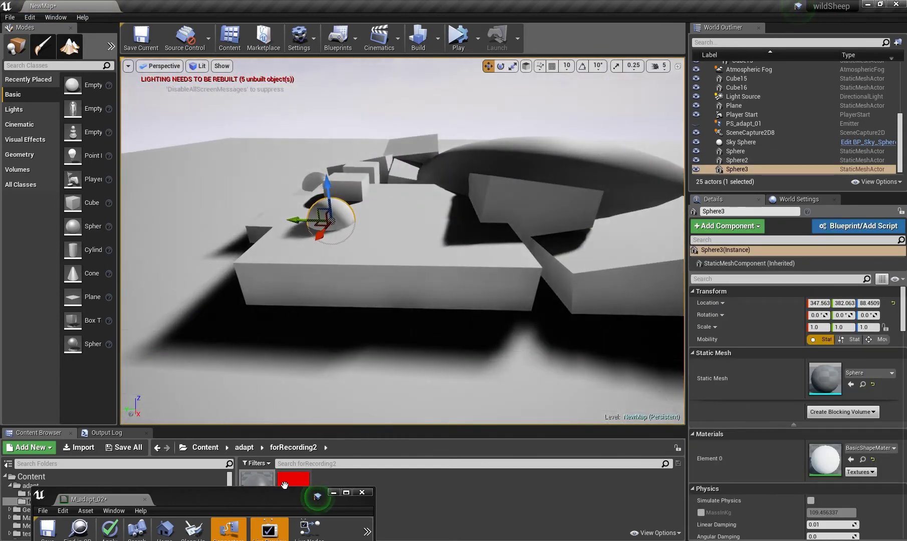
pyautogui.moveTo(284, 484); pyautogui.dragTo(325, 519)
pyautogui.moveTo(257, 486); pyautogui.dragTo(351, 262)
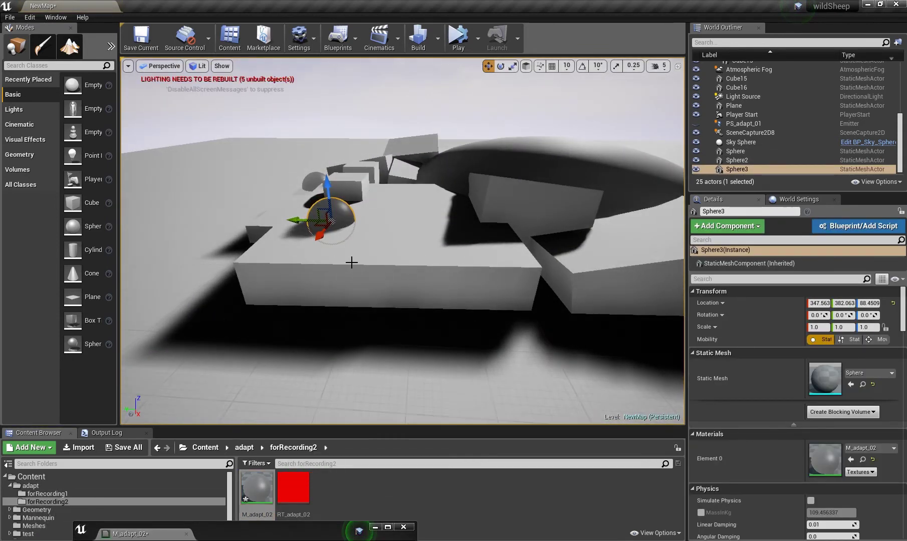
# - Dock the M_adapt_02 material editor beside the level viewport and shift the material result node farther away from the 1-x node
pyautogui.moveTo(285, 531); pyautogui.dragTo(492, 272)
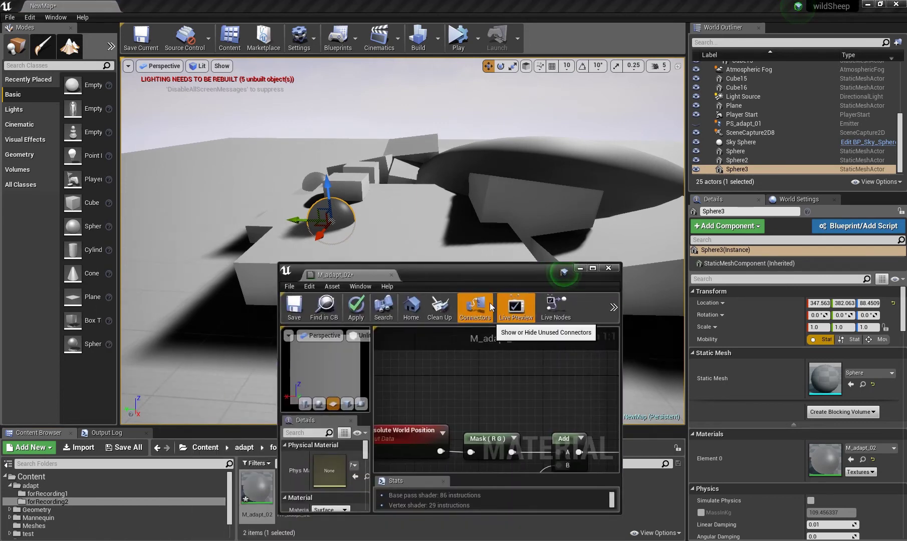
pyautogui.press('super+Right')
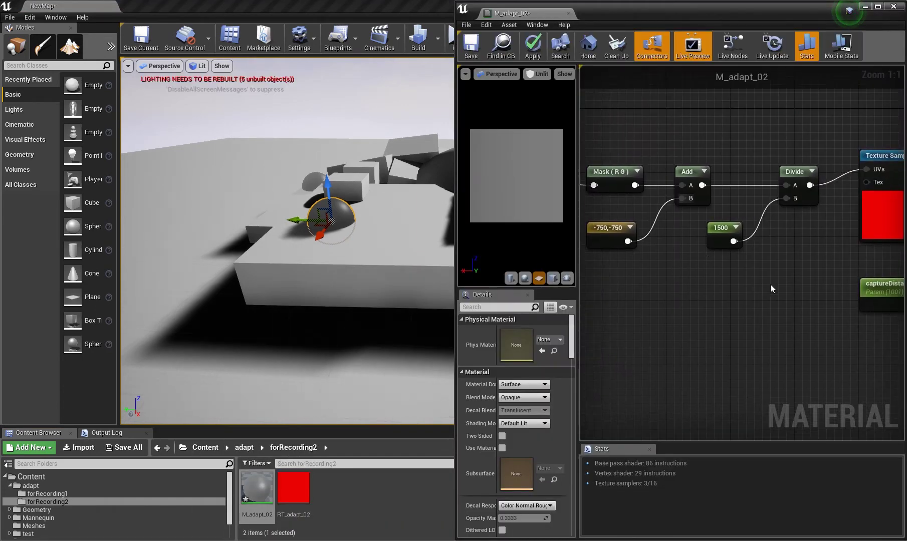
pyautogui.moveTo(873, 268); pyautogui.dragTo(649, 263, button='right')
pyautogui.moveTo(829, 279); pyautogui.dragTo(643, 257, button='right')
pyautogui.moveTo(872, 257); pyautogui.dragTo(787, 206, button='right')
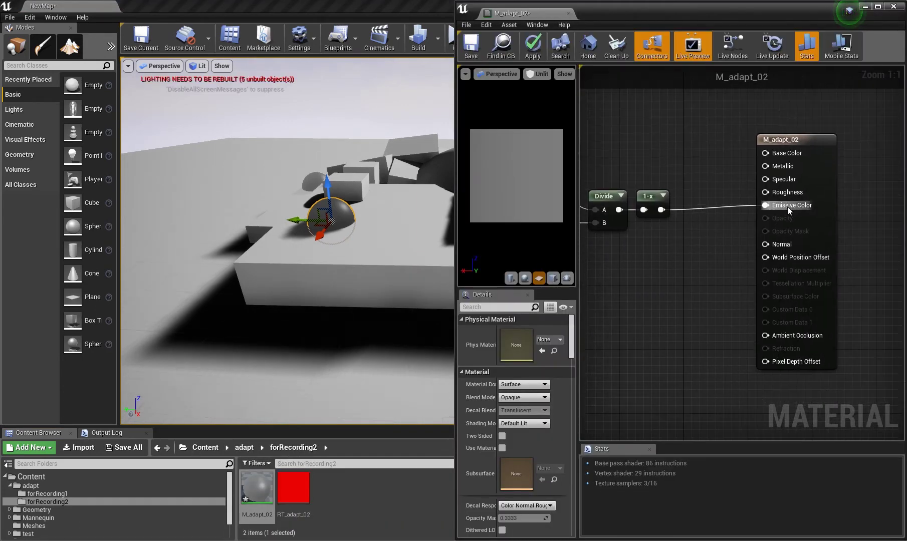
pyautogui.moveTo(719, 271); pyautogui.dragTo(716, 240, button='right')
pyautogui.moveTo(657, 179); pyautogui.dragTo(769, 226)
pyautogui.click(776, 211)
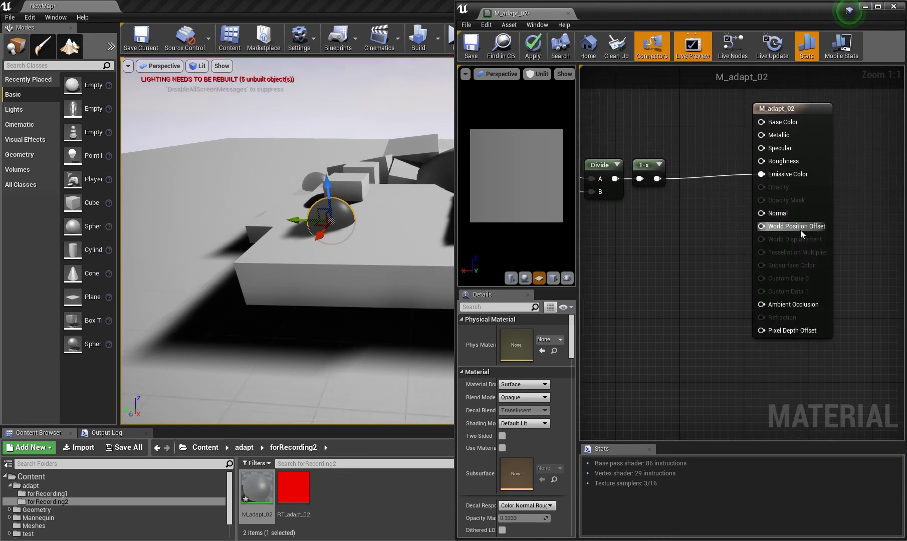
pyautogui.moveTo(833, 208); pyautogui.dragTo(897, 216)
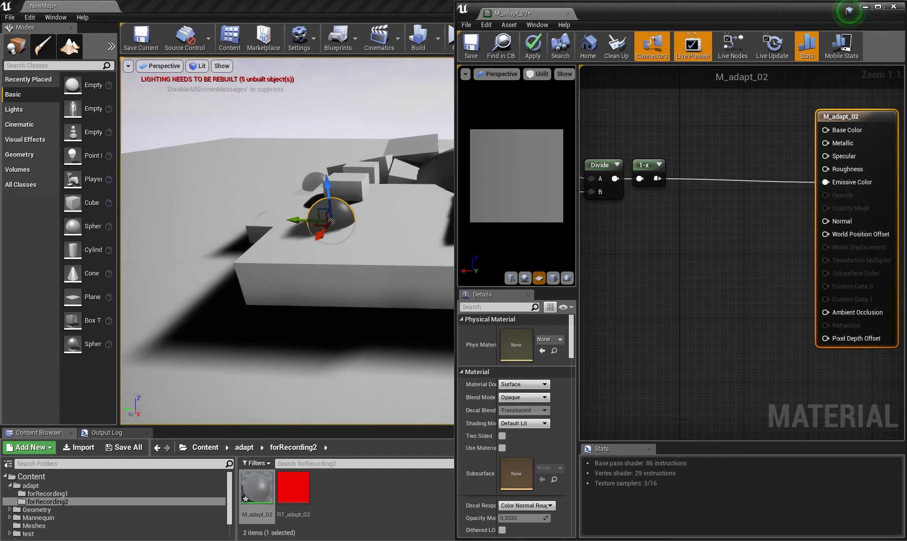
# - Add a Multiply node fed by the 1-x output and connect its result to World Position Offset
pyautogui.moveTo(657, 179); pyautogui.dragTo(703, 248)
pyautogui.write('mult')
pyautogui.press('Return')
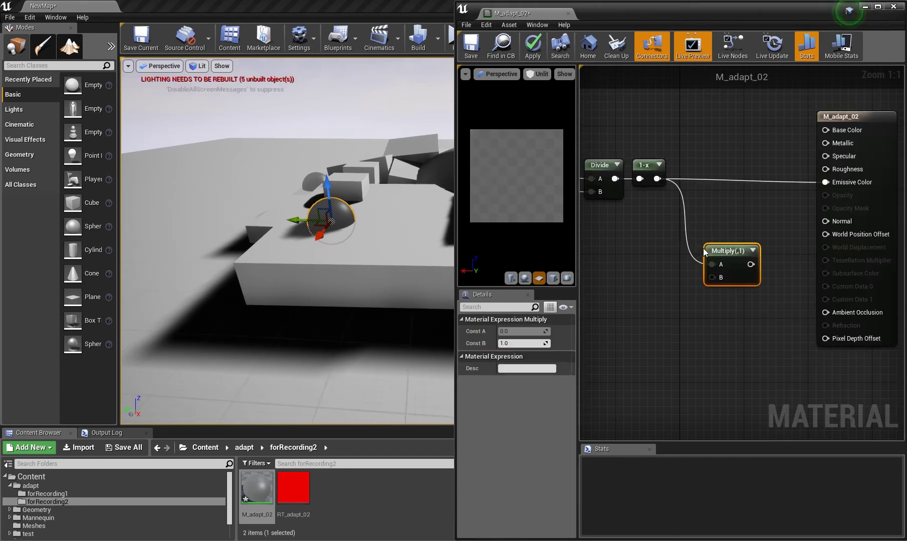
pyautogui.moveTo(750, 264); pyautogui.dragTo(825, 234)
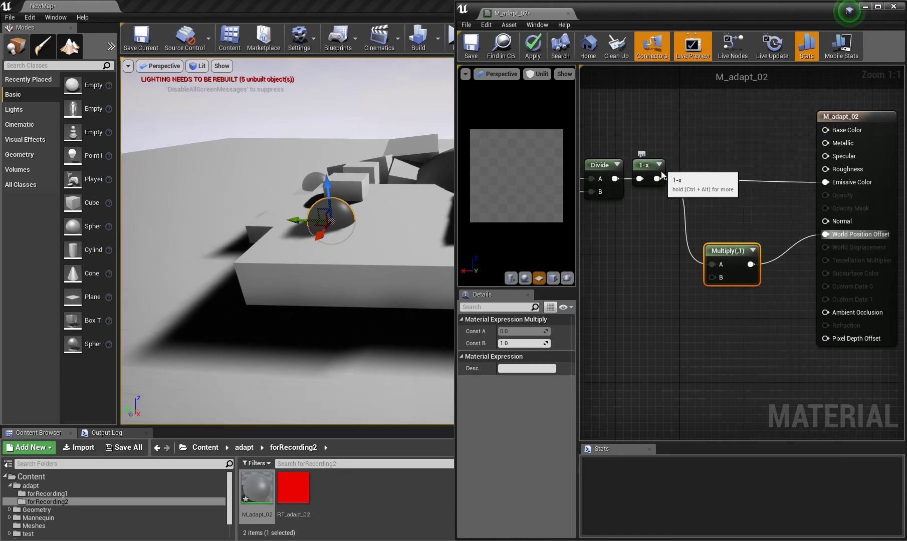
pyautogui.moveTo(735, 249); pyautogui.dragTo(742, 228)
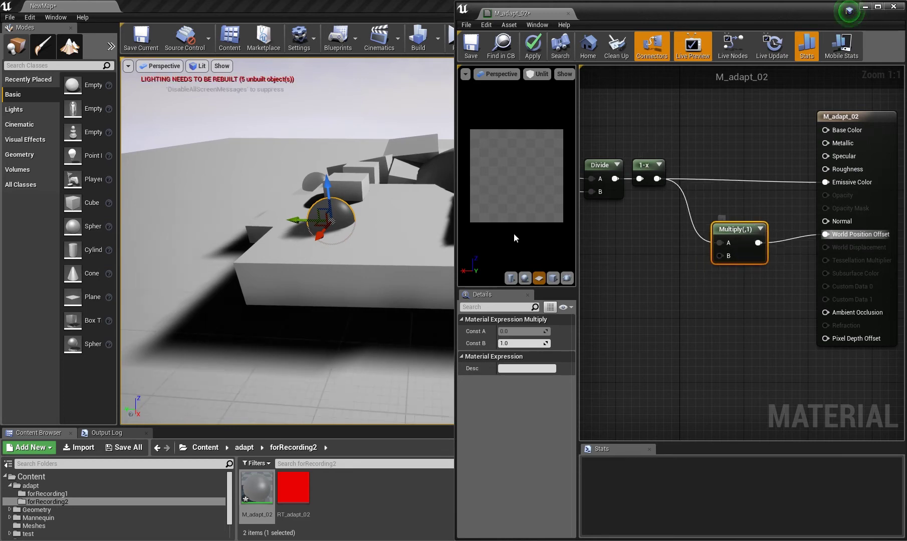
# - Connect captureDistance to the Multiply node's B input and apply the material to the sphere
pyautogui.moveTo(641, 265); pyautogui.dragTo(758, 264, button='right')
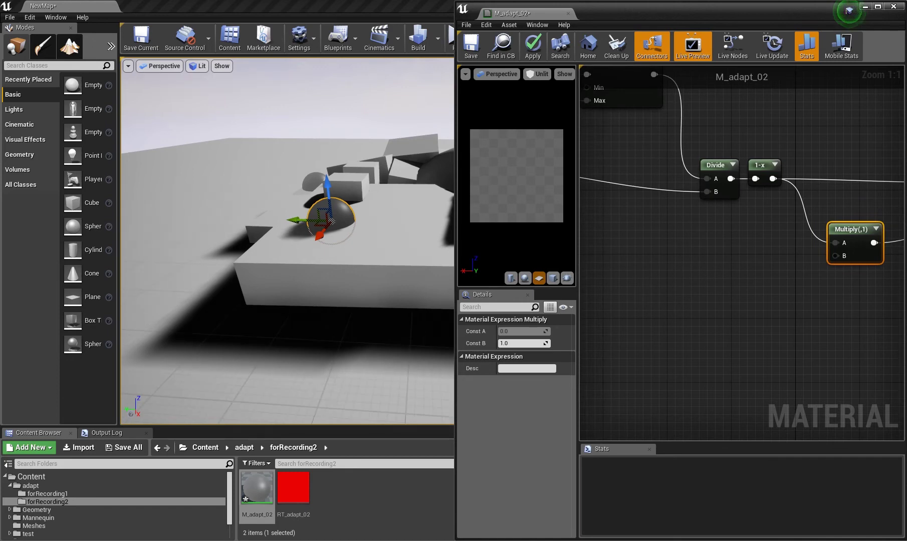
pyautogui.moveTo(716, 215); pyautogui.dragTo(852, 221, button='right')
pyautogui.moveTo(712, 233); pyautogui.dragTo(693, 202, button='right')
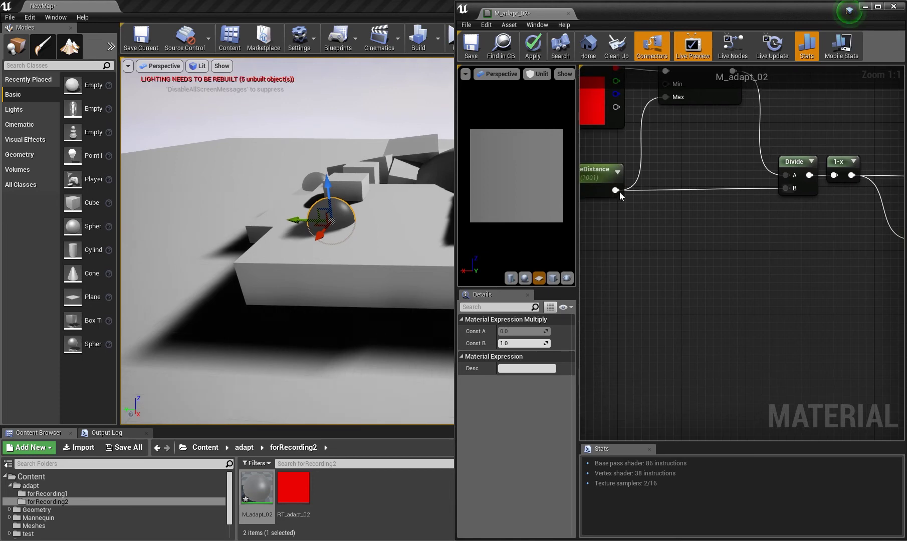
pyautogui.moveTo(610, 192); pyautogui.dragTo(871, 253)
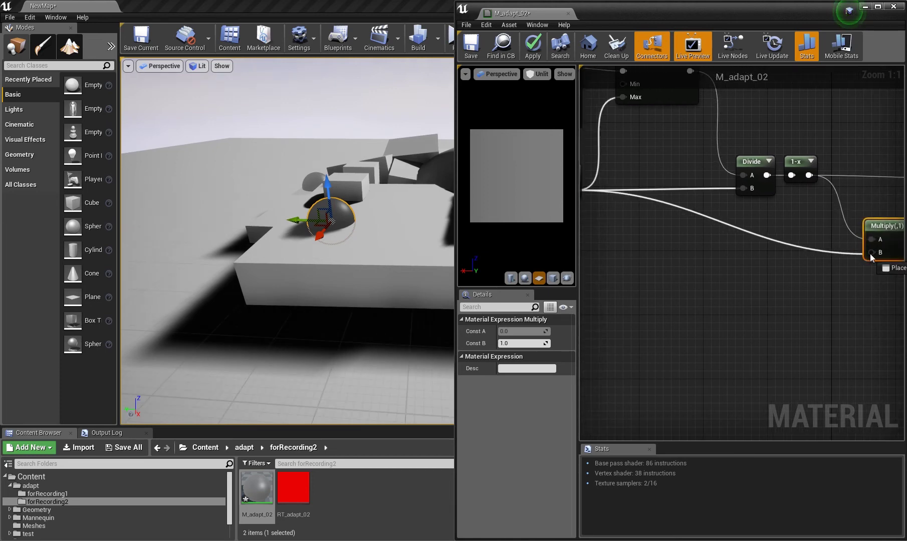
pyautogui.moveTo(829, 286); pyautogui.dragTo(688, 289, button='right')
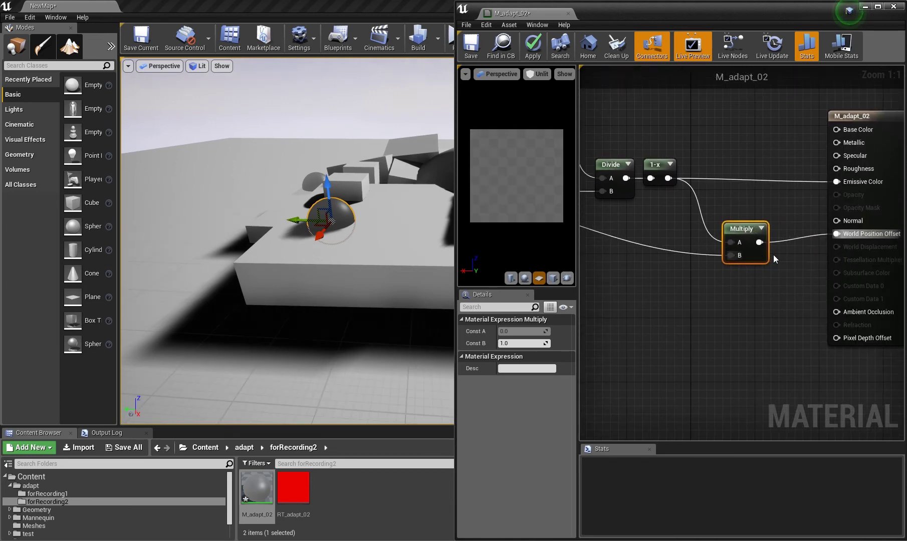
pyautogui.moveTo(763, 255); pyautogui.dragTo(778, 248)
pyautogui.click(535, 50)
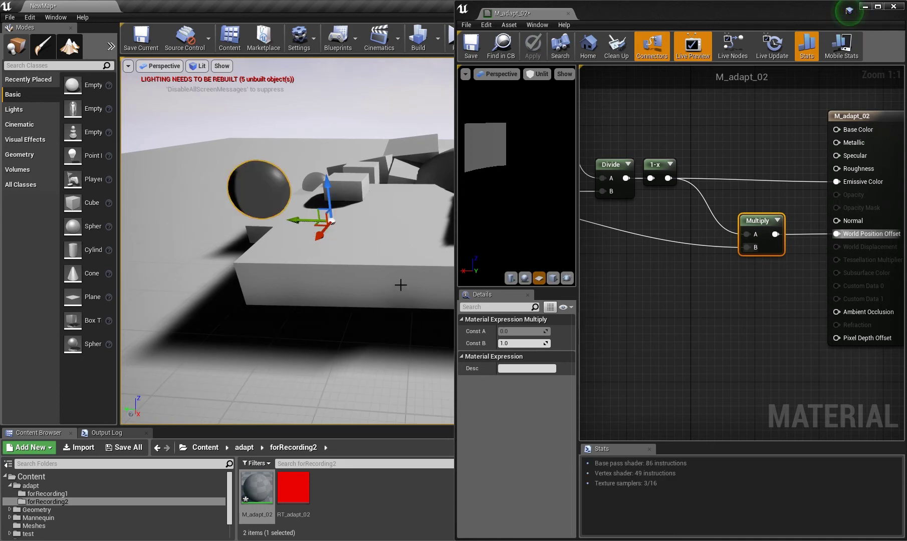
pyautogui.moveTo(287, 241); pyautogui.dragTo(394, 226, button='right')
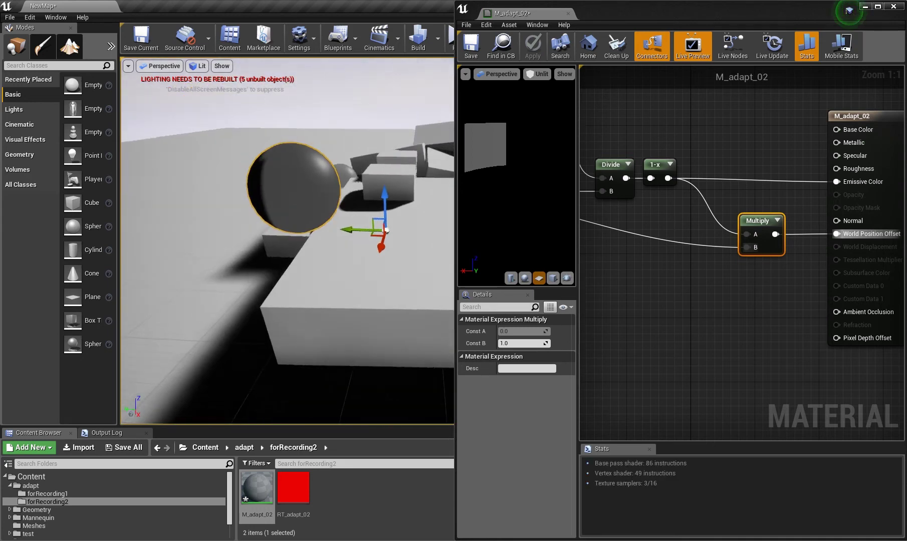
pyautogui.moveTo(404, 262); pyautogui.dragTo(372, 232, button='right')
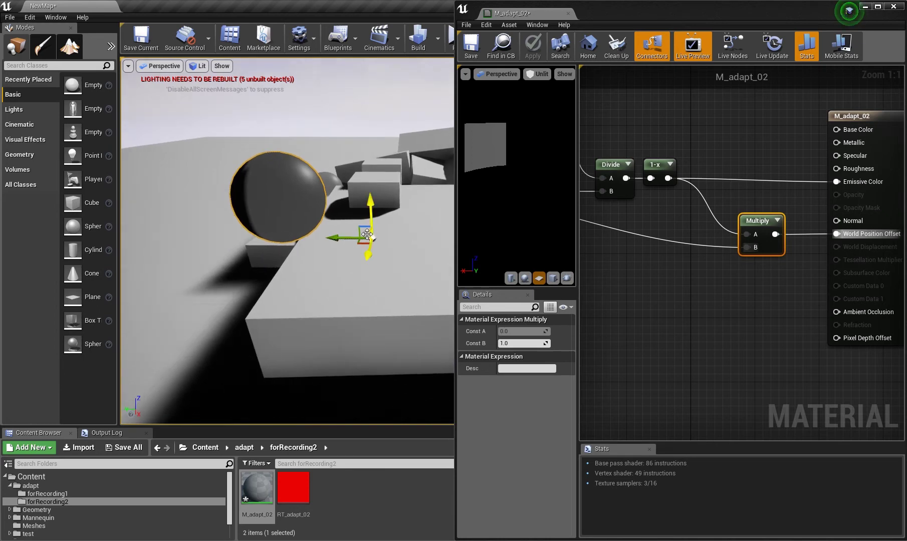
# - Add a Constant3Vector with B set to 1 below the Multiply node, moving the result node aside to make room
pyautogui.moveTo(699, 305); pyautogui.dragTo(617, 309, button='right')
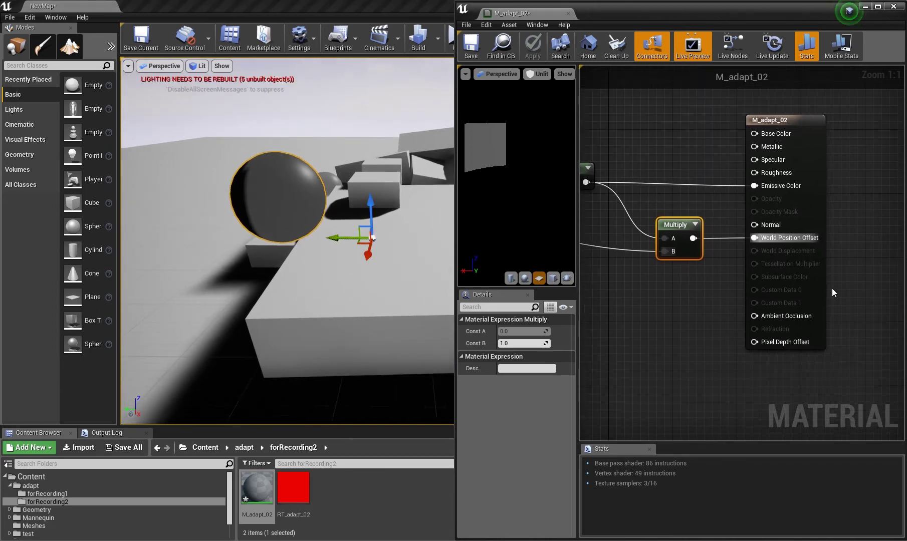
pyautogui.moveTo(823, 289); pyautogui.dragTo(886, 289)
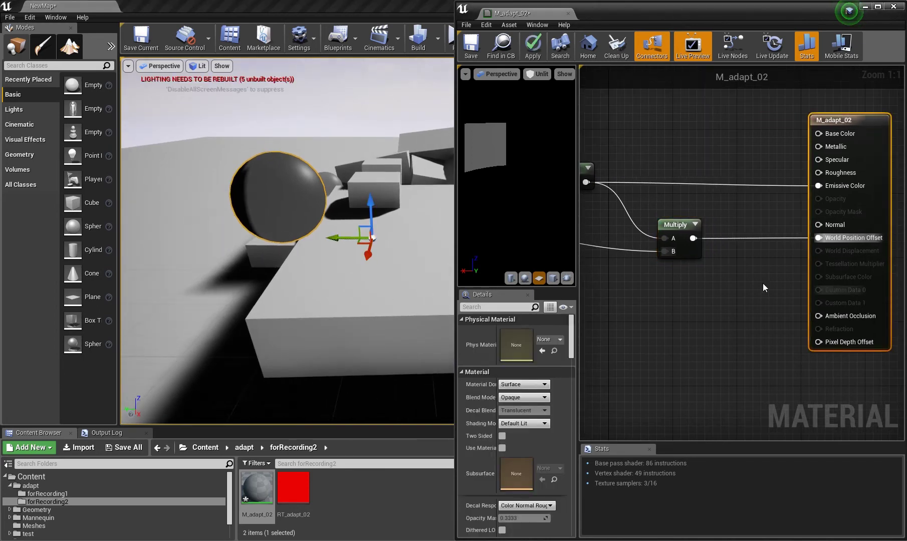
pyautogui.press('3')
pyautogui.click(709, 296)
pyautogui.moveTo(714, 296); pyautogui.dragTo(661, 296)
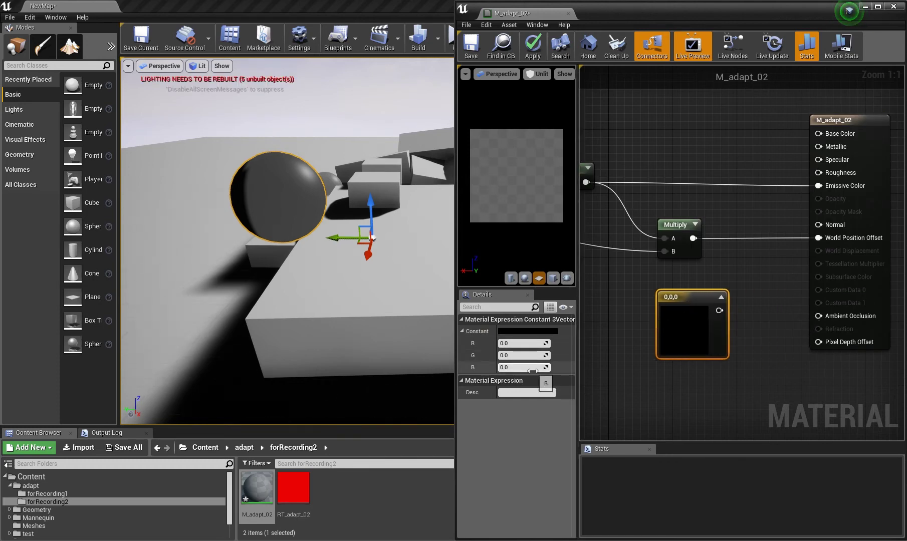
pyautogui.press('Return')
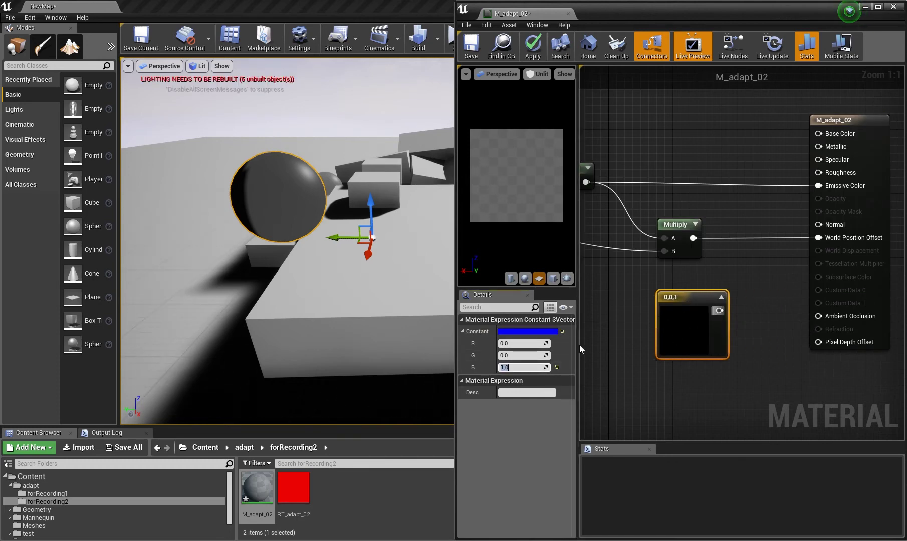
# - Add a second Multiply node with the first Multiply as input A and the 0,0,1 vector as input B
pyautogui.moveTo(719, 310); pyautogui.dragTo(767, 218)
pyautogui.write('mul')
pyautogui.press('Return')
pyautogui.moveTo(706, 238); pyautogui.dragTo(754, 231)
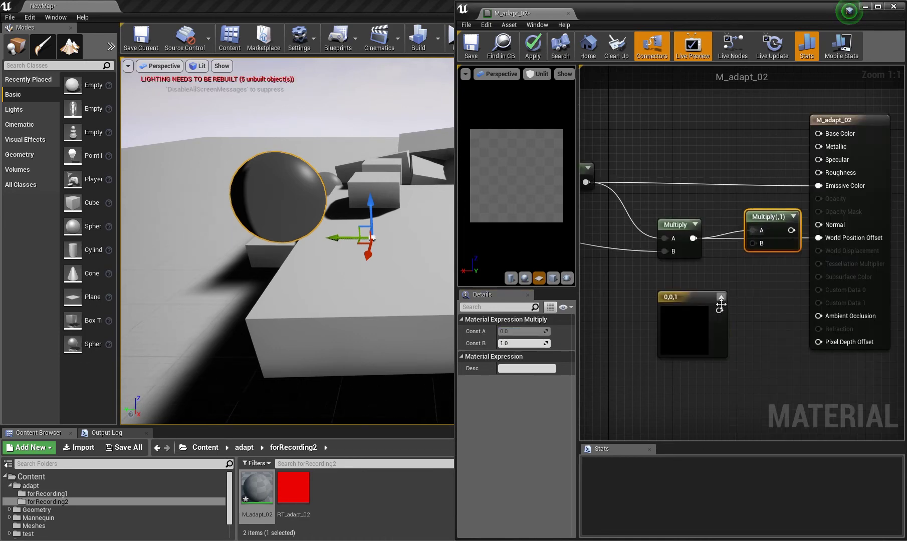
pyautogui.moveTo(720, 309); pyautogui.dragTo(756, 249)
# - Connect the second Multiply node's output to World Position Offset and apply the material
pyautogui.moveTo(784, 268); pyautogui.dragTo(726, 271, button='right')
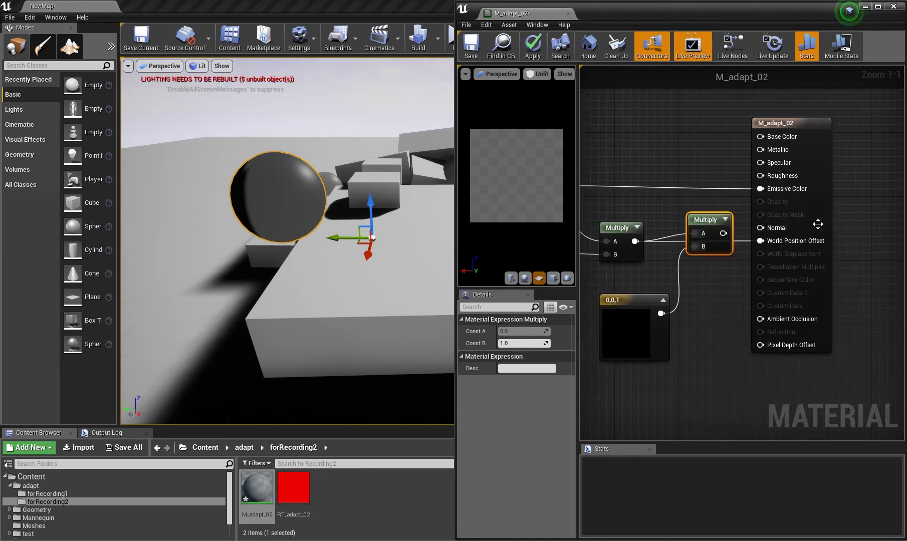
pyautogui.moveTo(817, 222); pyautogui.dragTo(849, 222)
pyautogui.moveTo(726, 245); pyautogui.dragTo(733, 253)
pyautogui.moveTo(732, 242); pyautogui.dragTo(792, 240)
pyautogui.click(533, 57)
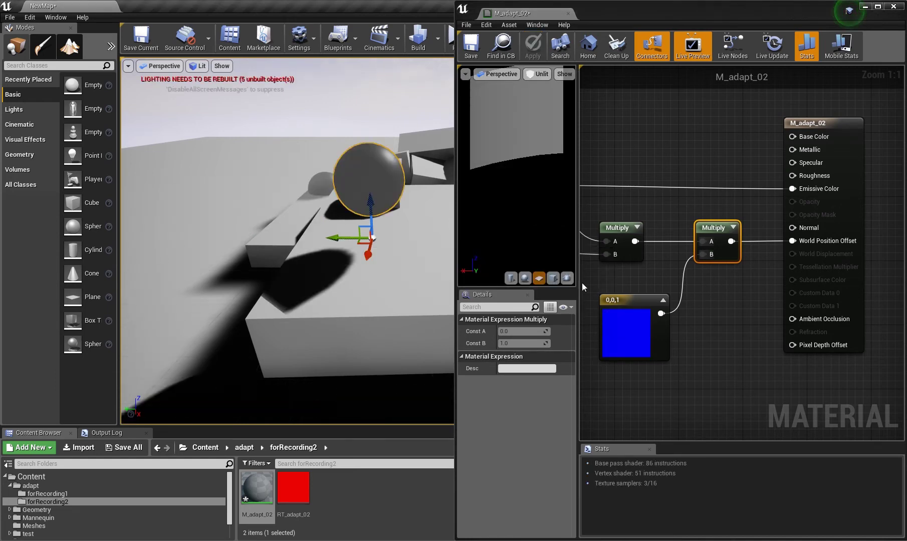
# - Move the sphere across and down toward the large flat box to test the offset, enlarging the visible viewport area
pyautogui.moveTo(346, 241); pyautogui.dragTo(379, 267)
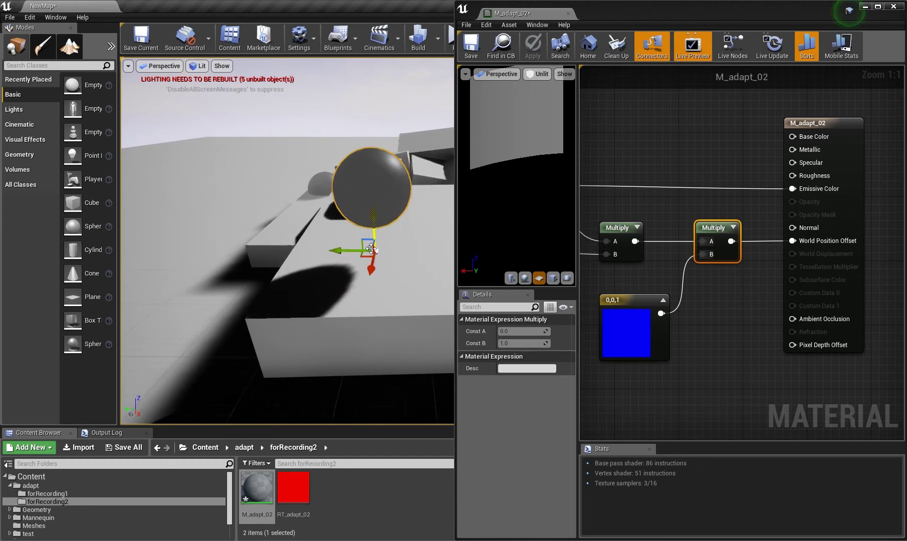
pyautogui.moveTo(370, 248); pyautogui.dragTo(433, 237, button='right')
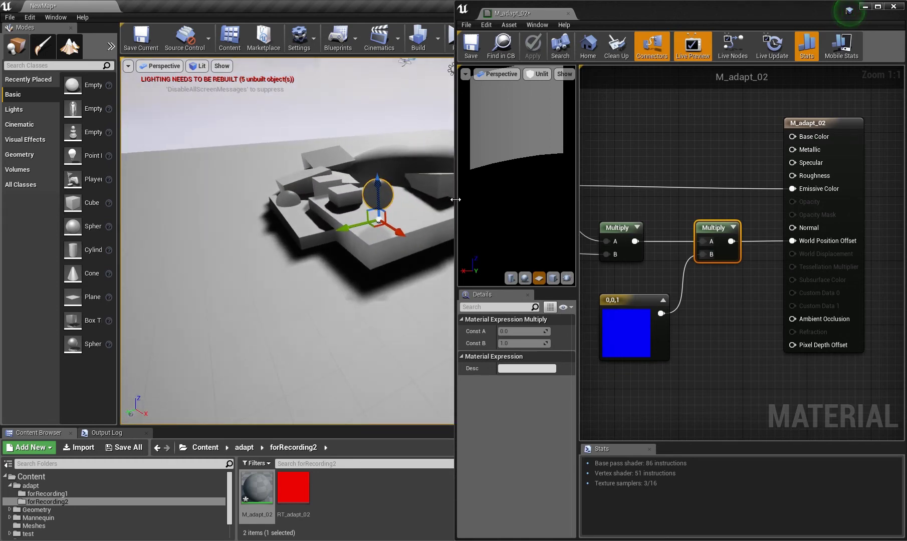
pyautogui.moveTo(456, 200); pyautogui.dragTo(519, 200)
pyautogui.moveTo(425, 210); pyautogui.dragTo(392, 185, button='right')
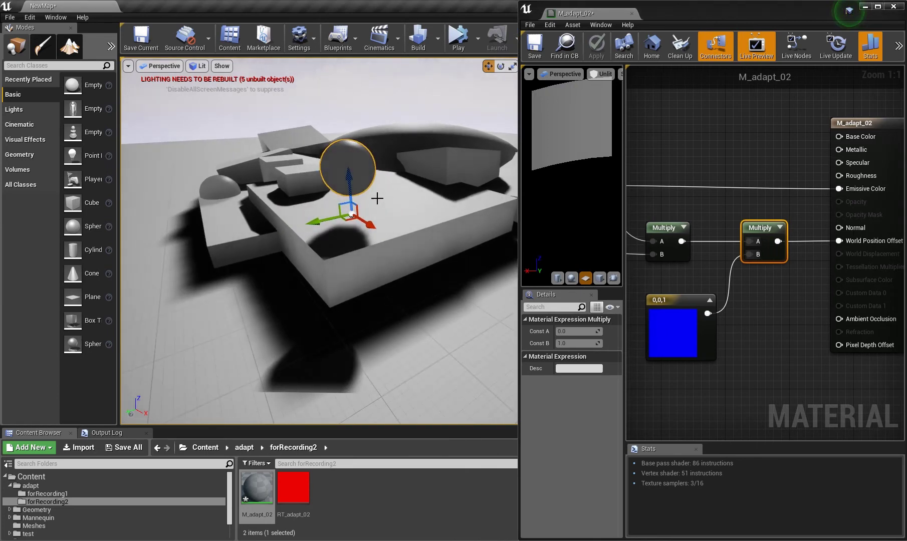
pyautogui.moveTo(355, 195); pyautogui.dragTo(357, 215)
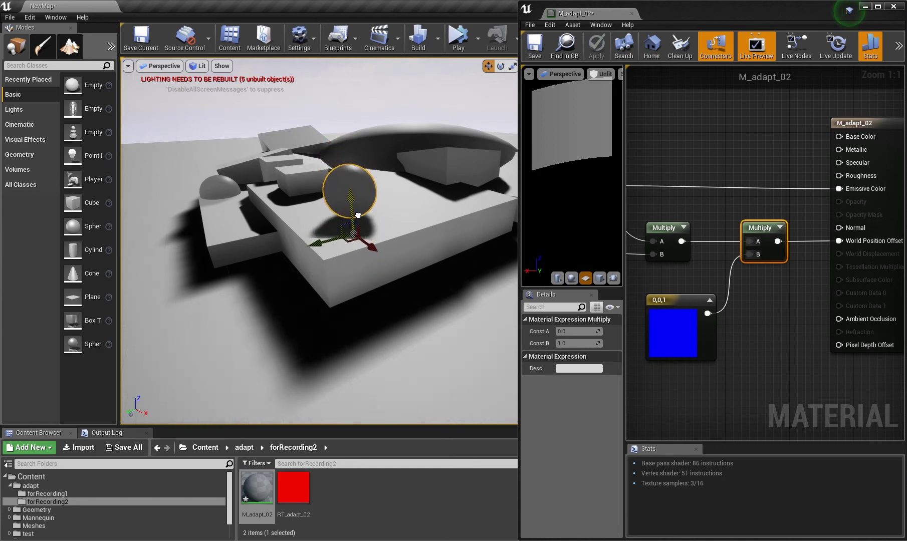
pyautogui.moveTo(371, 206); pyautogui.dragTo(348, 153, button='right')
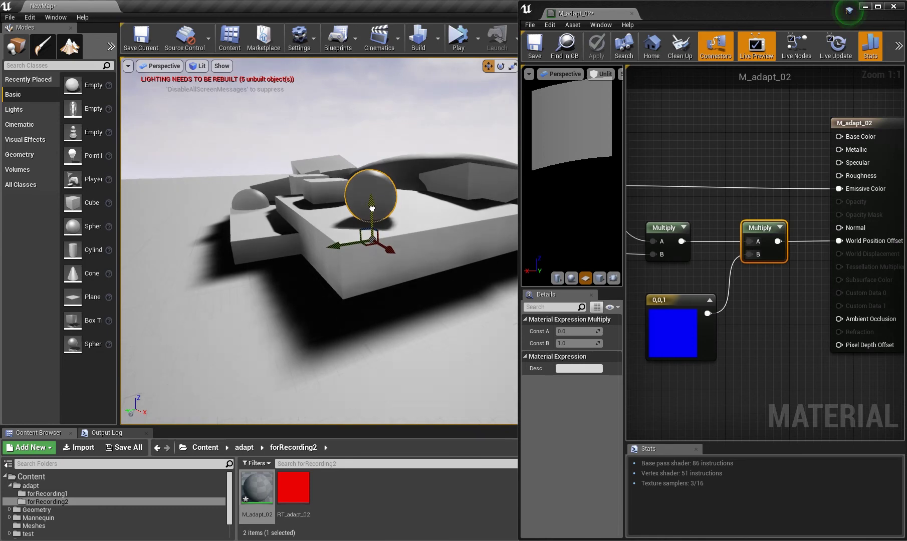
pyautogui.moveTo(371, 208); pyautogui.dragTo(404, 199)
# - Widen the material editor, add a Constant with value 1 and feed it into input A of a new Subtract node
pyautogui.moveTo(480, 343); pyautogui.dragTo(744, 255, button='right')
pyautogui.moveTo(517, 189); pyautogui.dragTo(104, 189)
pyautogui.click(491, 295)
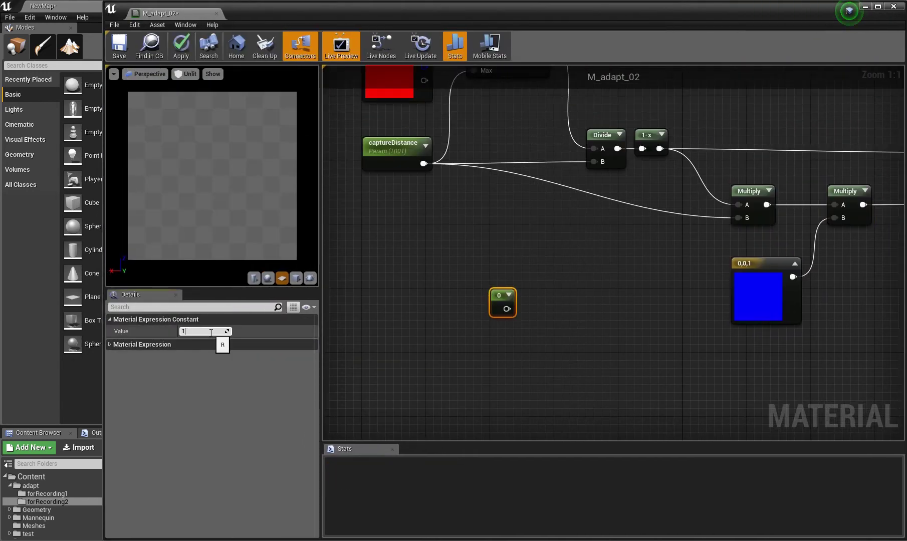
pyautogui.moveTo(508, 309); pyautogui.dragTo(604, 297)
pyautogui.write('-')
pyautogui.press('Return')
# - Add an ObjectPositionWS node and connect it to the Subtract node's B input
pyautogui.rightClick(497, 352)
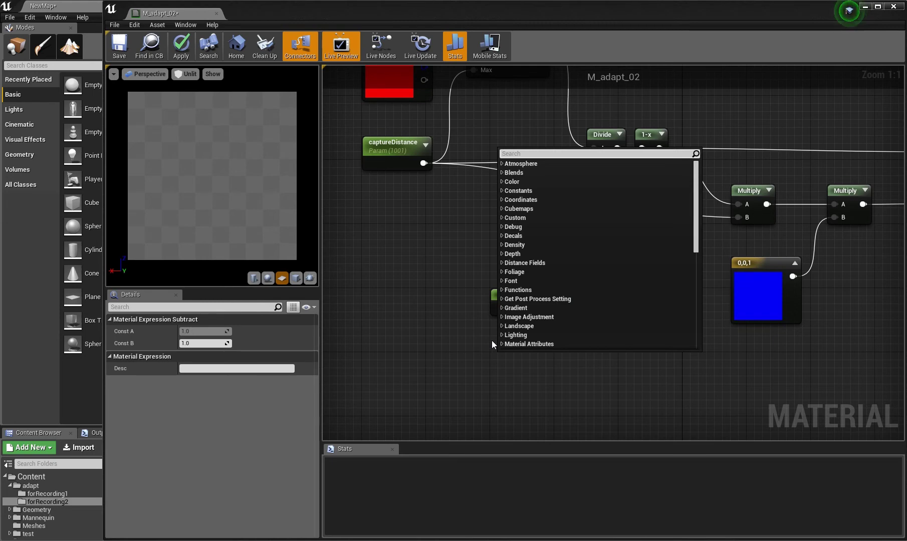
pyautogui.write('obj')
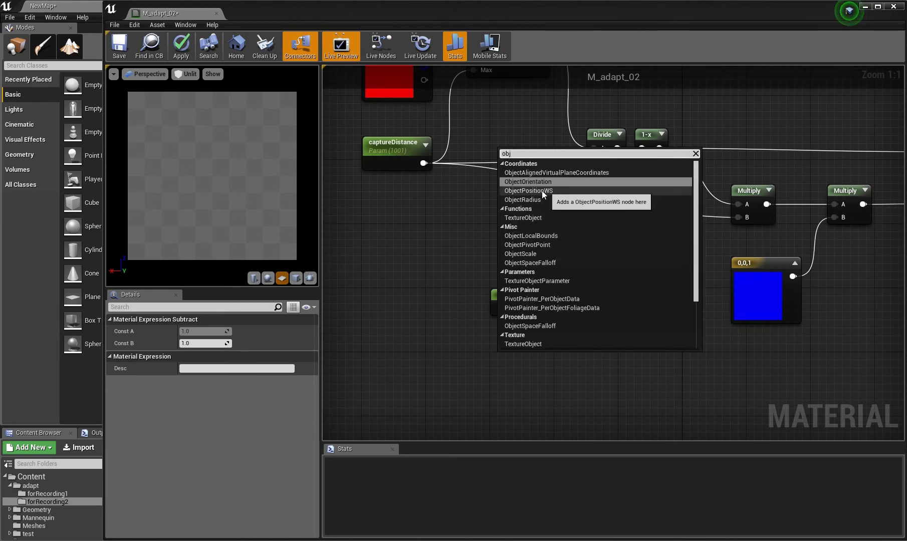
pyautogui.click(541, 191)
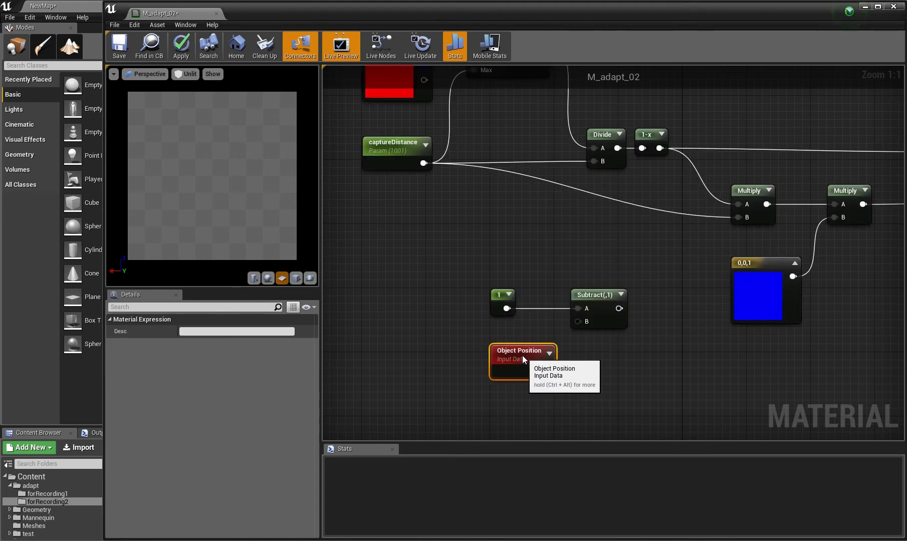
pyautogui.click(607, 314)
pyautogui.moveTo(547, 372); pyautogui.dragTo(578, 321)
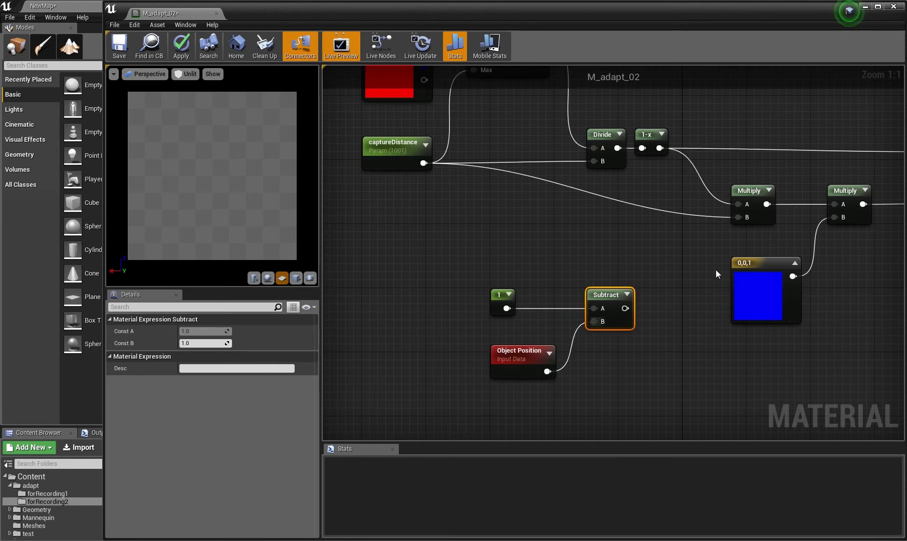
# - Insert an Add node between the two Multiply nodes, feed the Subtract result into it and apply the material
pyautogui.moveTo(715, 269); pyautogui.dragTo(621, 268, button='right')
pyautogui.moveTo(665, 214); pyautogui.dragTo(688, 193)
pyautogui.write('+')
pyautogui.press('Return')
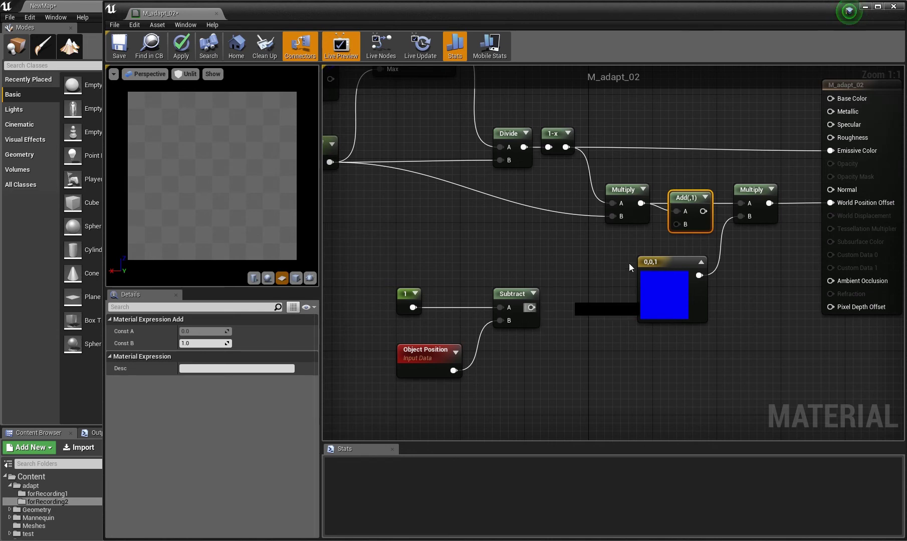
pyautogui.moveTo(629, 263); pyautogui.dragTo(732, 214)
pyautogui.click(709, 186)
# - Move the material editor clear of the level viewport and examine up close how the sphere sits on the flat box
pyautogui.moveTo(586, 11); pyautogui.dragTo(545, 442)
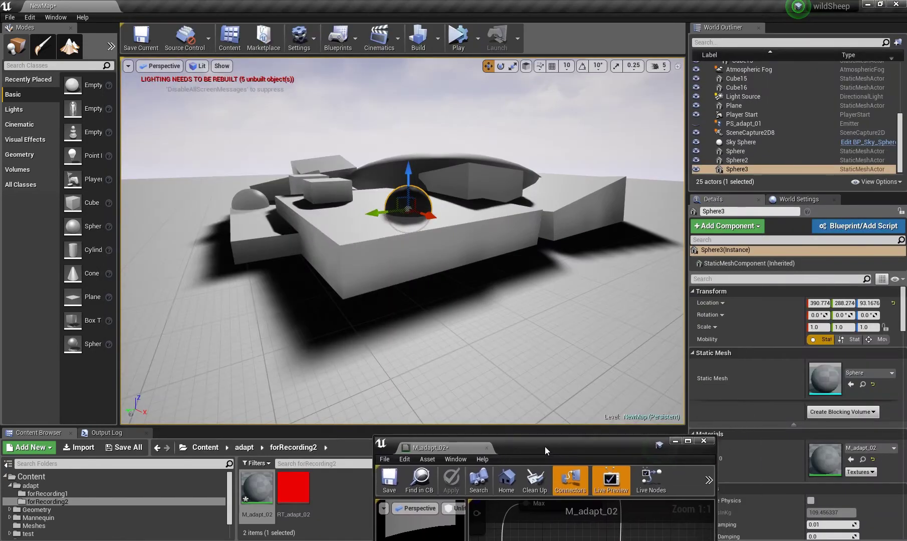
pyautogui.moveTo(463, 101); pyautogui.dragTo(512, 219, button='right')
pyautogui.press('w')
pyautogui.press('s')
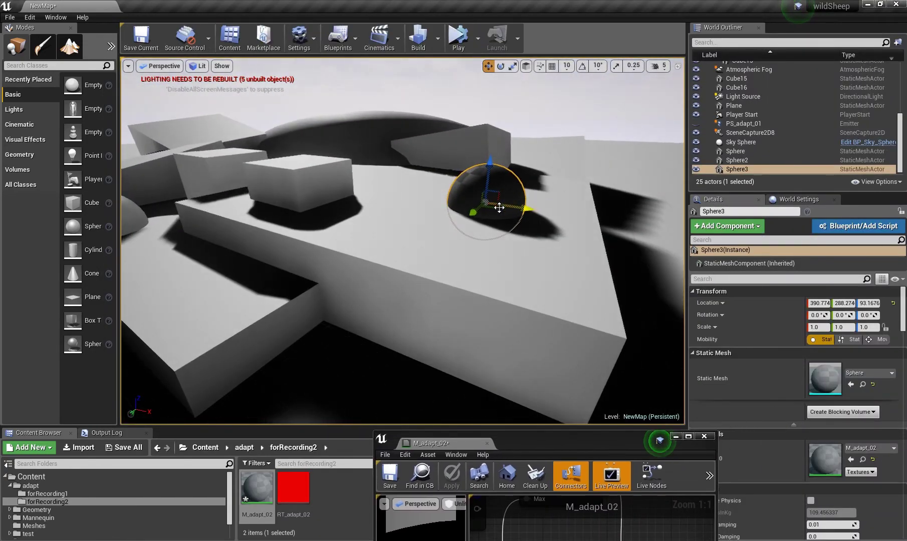
# - Slide the sphere across the flat box to beside the small cube and dock the material editor next to the level viewport
pyautogui.moveTo(504, 205); pyautogui.dragTo(373, 185)
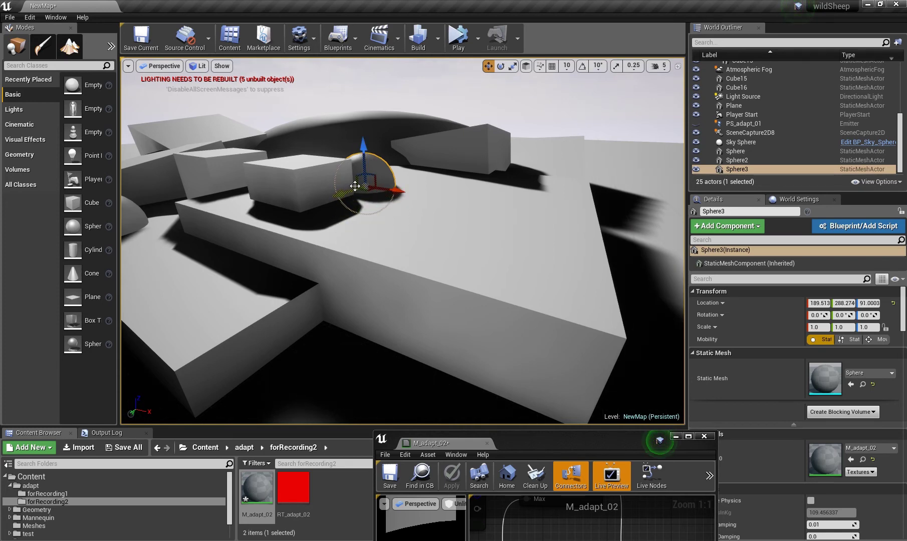
pyautogui.moveTo(353, 191); pyautogui.dragTo(379, 198)
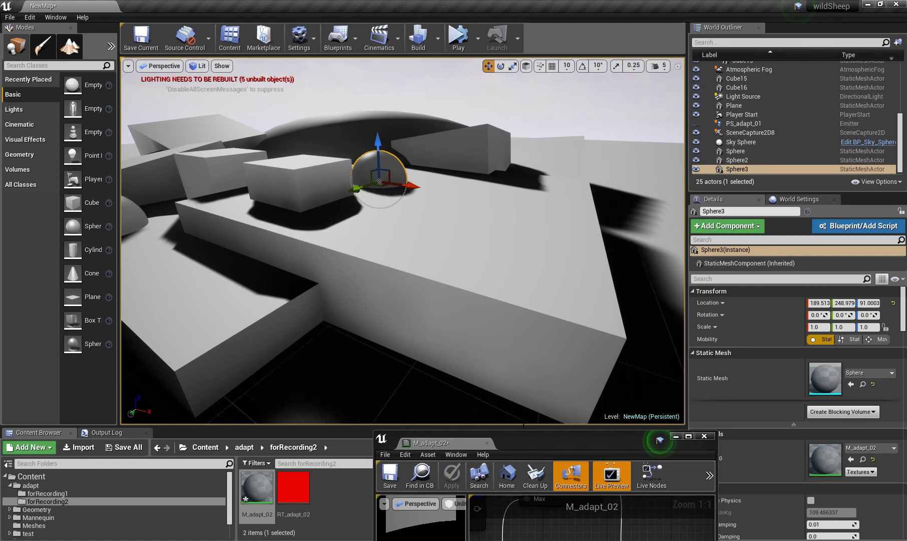
pyautogui.moveTo(528, 445); pyautogui.dragTo(652, 180)
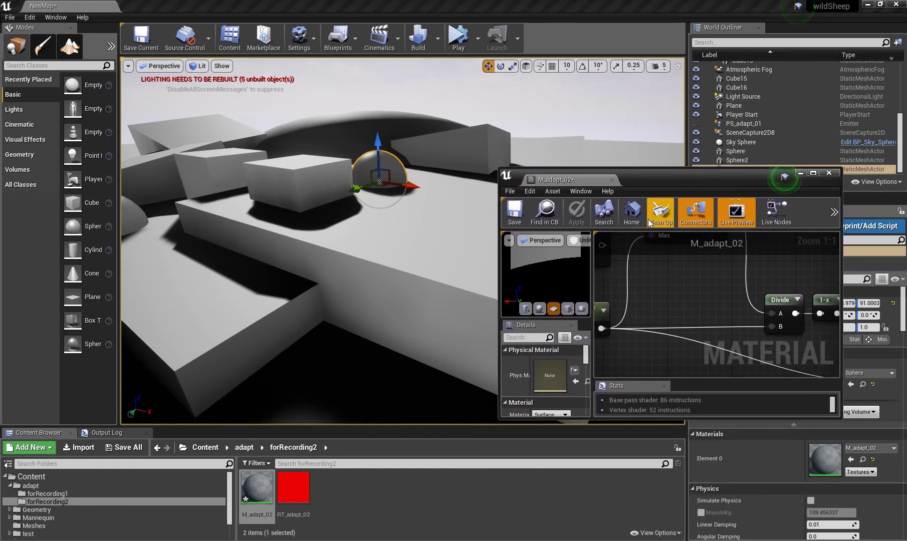
pyautogui.press('super+Right')
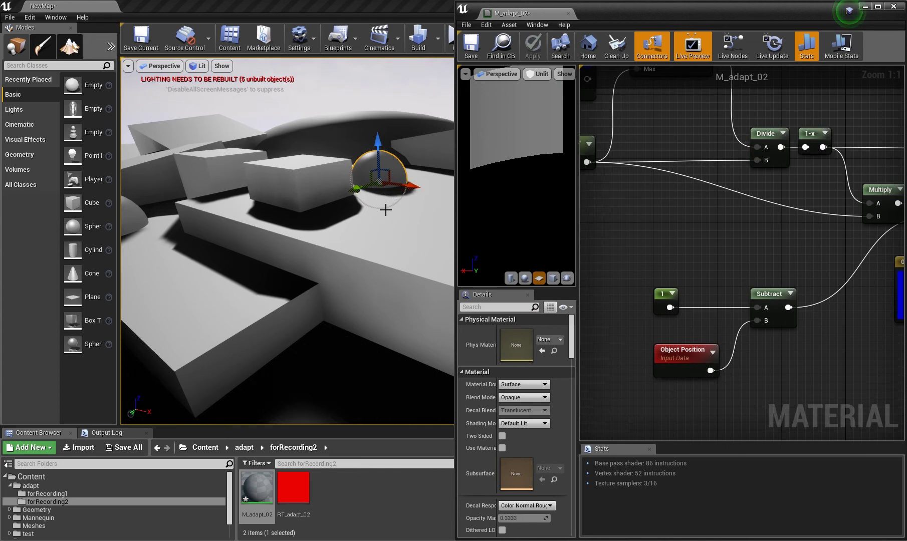
# - Add a Subtract node that takes Object Position in input A and a new Object Bounds node in input B
pyautogui.moveTo(693, 268); pyautogui.dragTo(697, 215, button='right')
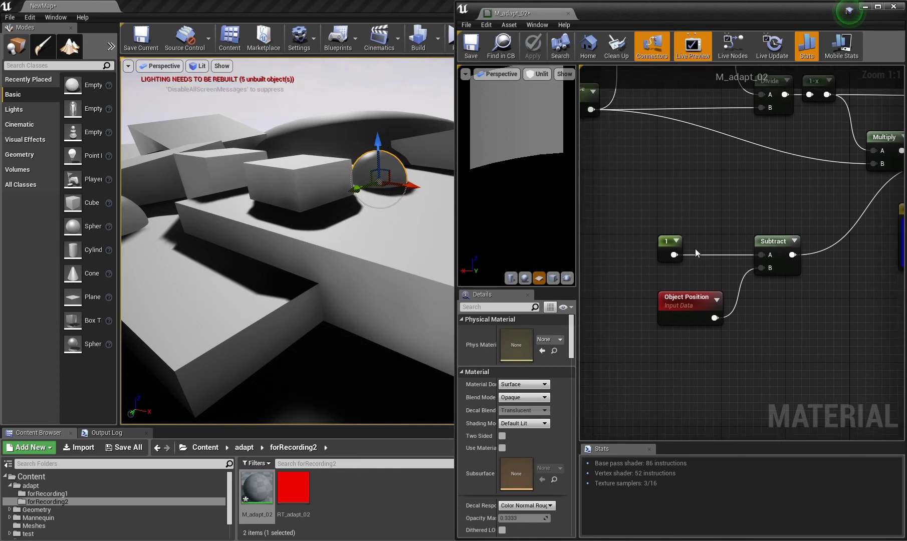
pyautogui.moveTo(709, 266); pyautogui.dragTo(727, 207, button='right')
pyautogui.moveTo(680, 256); pyautogui.dragTo(703, 271)
pyautogui.press('Return')
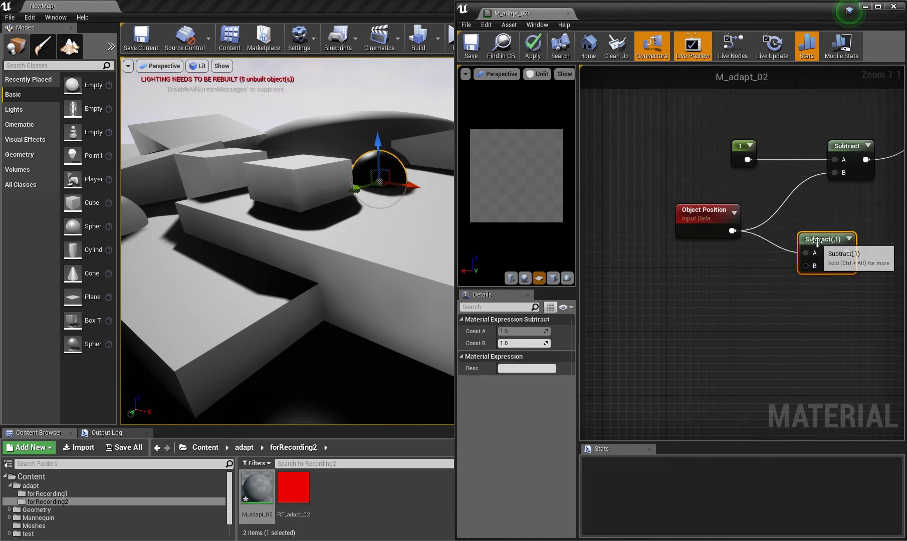
pyautogui.rightClick(677, 275)
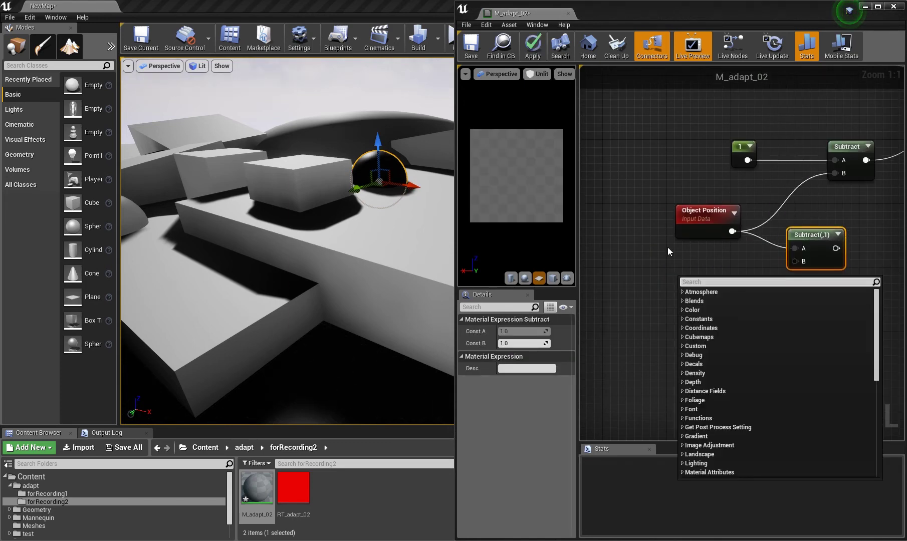
pyautogui.write('bounds')
pyautogui.press('Return')
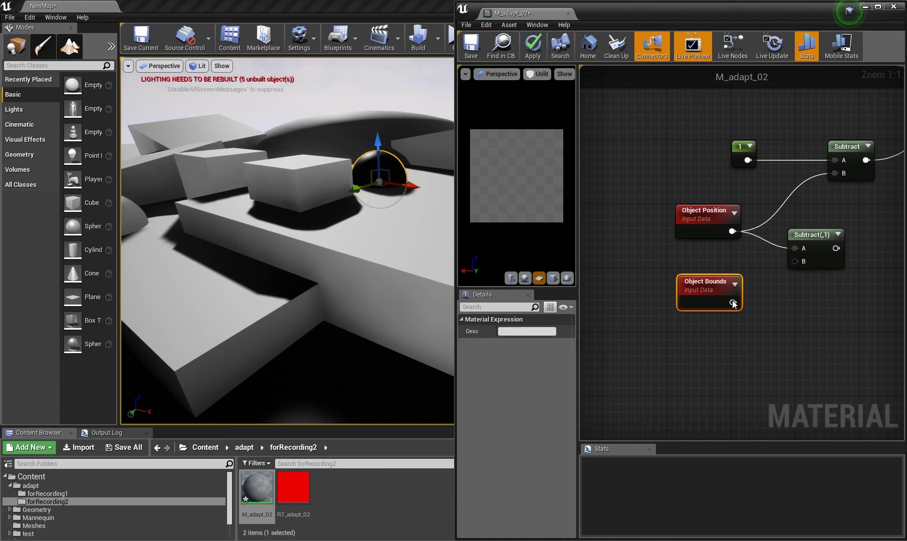
pyautogui.moveTo(732, 303); pyautogui.dragTo(794, 261)
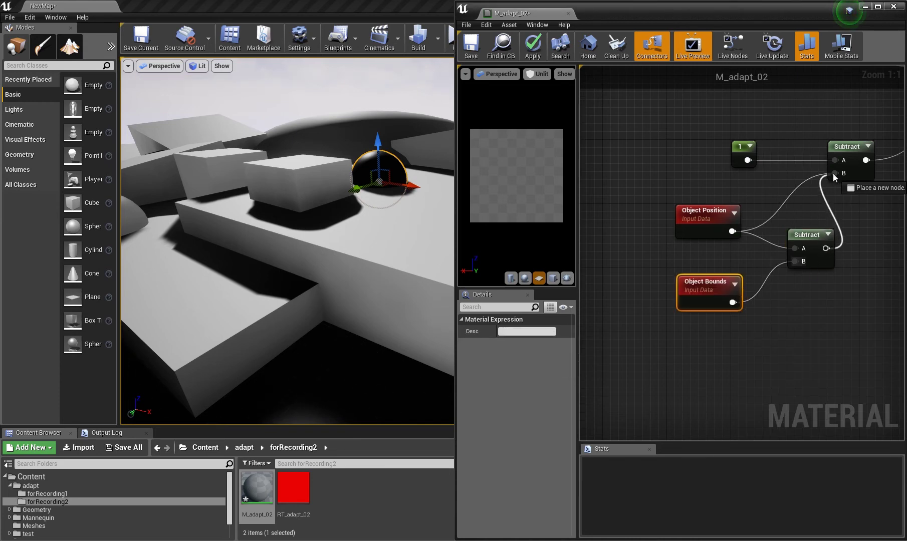
# - Feed the new Subtract node's output into input B of the first Subtract node and apply the material
pyautogui.moveTo(832, 173); pyautogui.dragTo(704, 176)
pyautogui.click(755, 154)
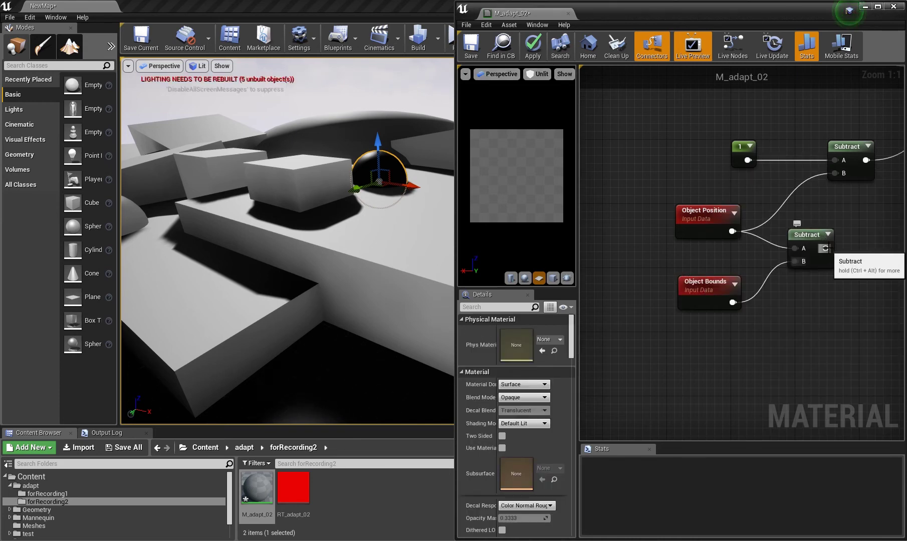
pyautogui.moveTo(825, 248); pyautogui.dragTo(835, 173)
pyautogui.click(532, 47)
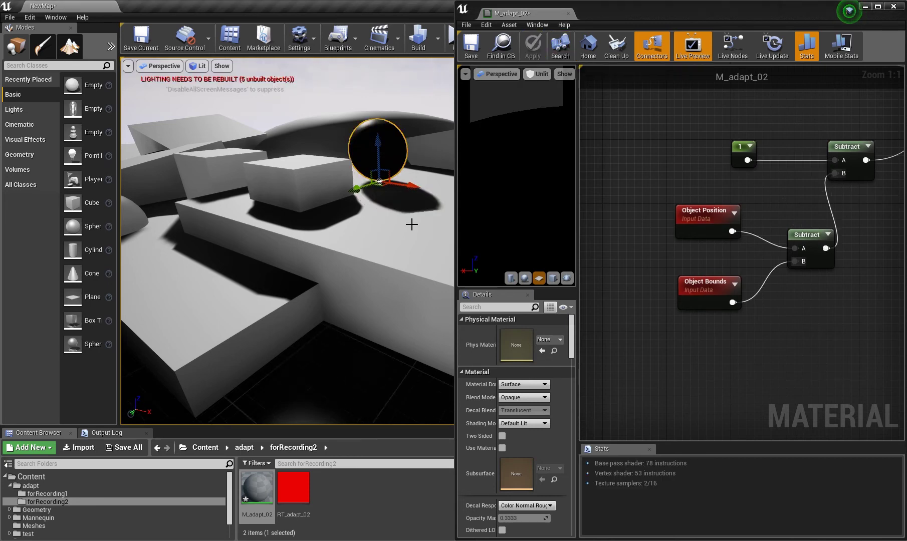
# - Shift the sphere around beside the small cube on the flat box to test how it adapts with the bounds-corrected material
pyautogui.moveTo(359, 186); pyautogui.dragTo(381, 136)
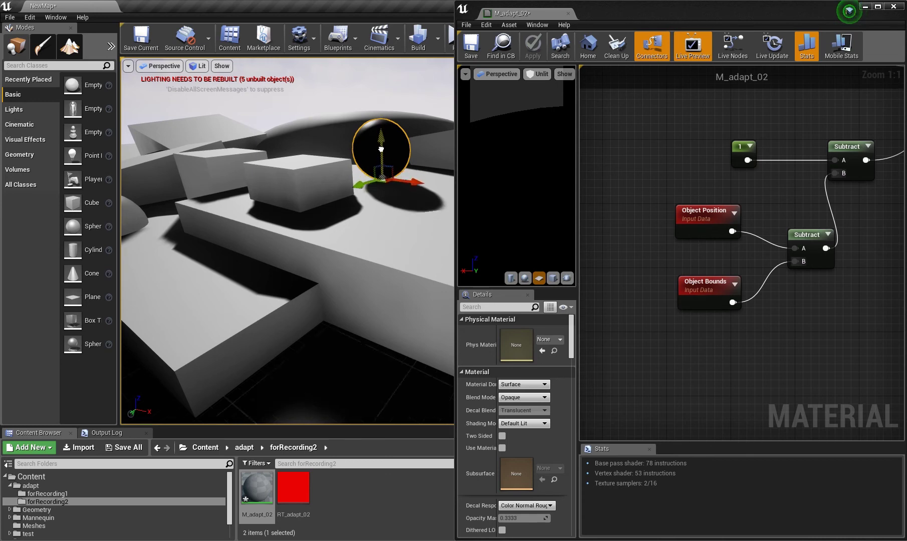
pyautogui.moveTo(411, 179); pyautogui.dragTo(370, 189)
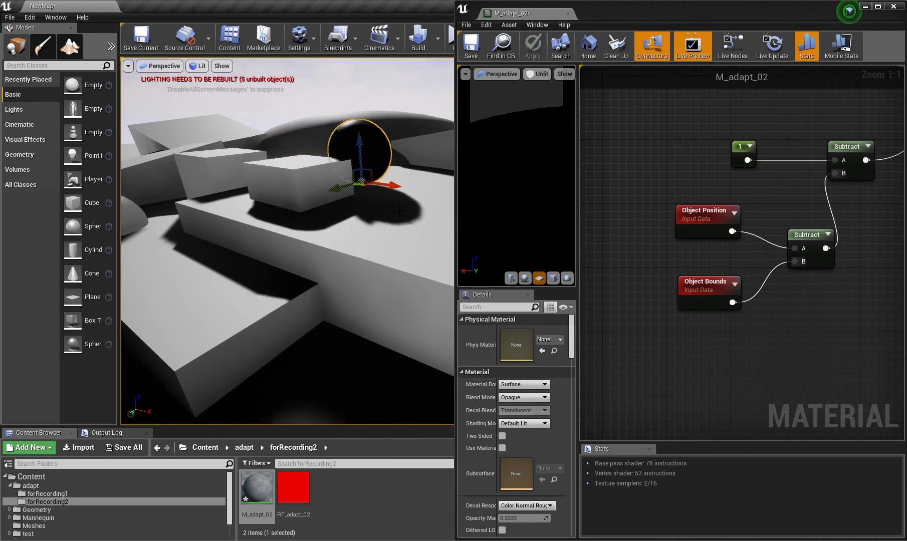
pyautogui.moveTo(315, 204); pyautogui.dragTo(295, 201, button='right')
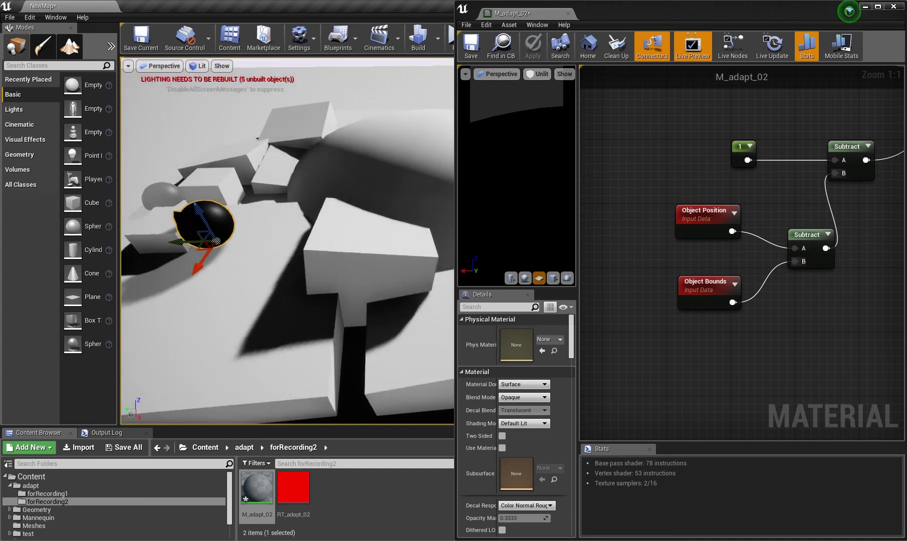
pyautogui.moveTo(208, 246); pyautogui.dragTo(225, 232)
pyautogui.moveTo(225, 232)
pyautogui.mouseDown(button='right')
pyautogui.moveTo(165, 232)
pyautogui.moveTo(226, 235)
pyautogui.mouseUp(button='right')
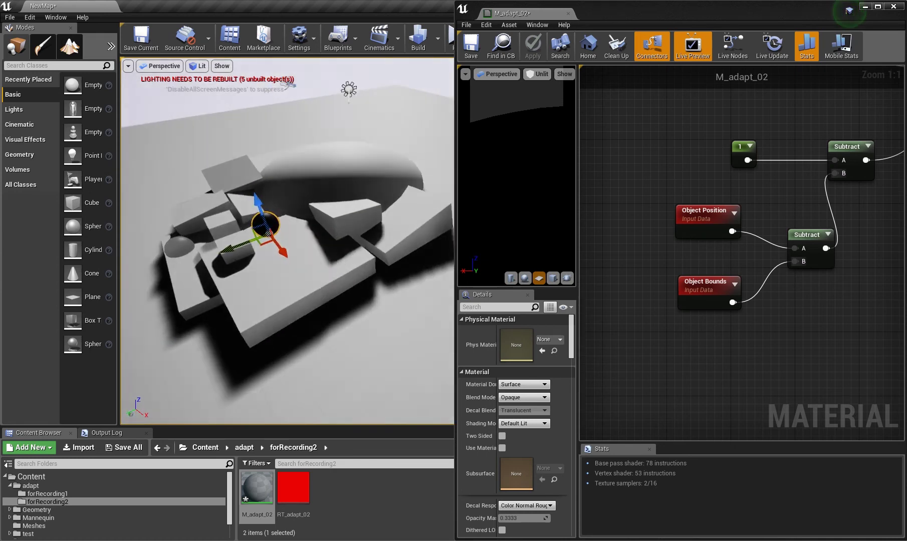
# - Maximize the material editor, shift the Object Position, Object Bounds and lower Subtract nodes together to tidy the layout, and review the whole graph
pyautogui.doubleClick(624, 14)
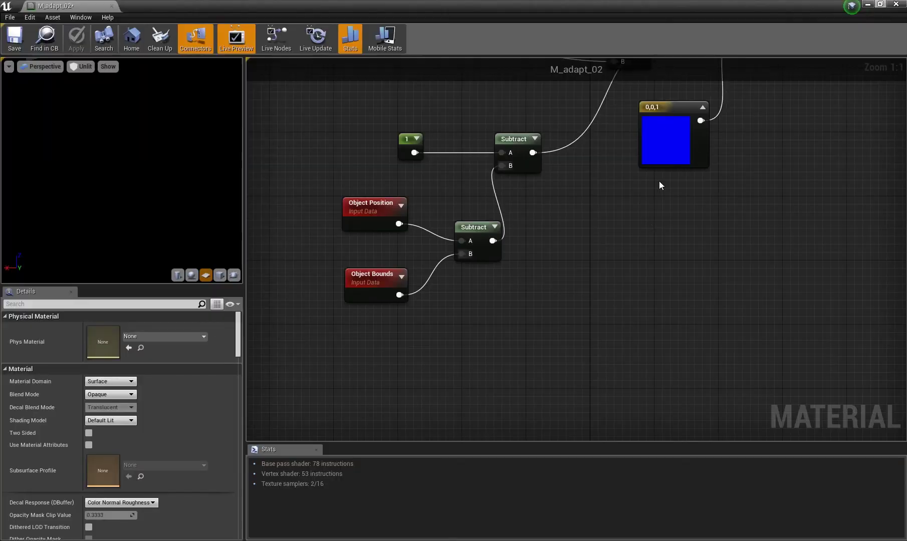
pyautogui.moveTo(532, 237); pyautogui.dragTo(506, 302, button='right')
pyautogui.moveTo(437, 284); pyautogui.dragTo(351, 346)
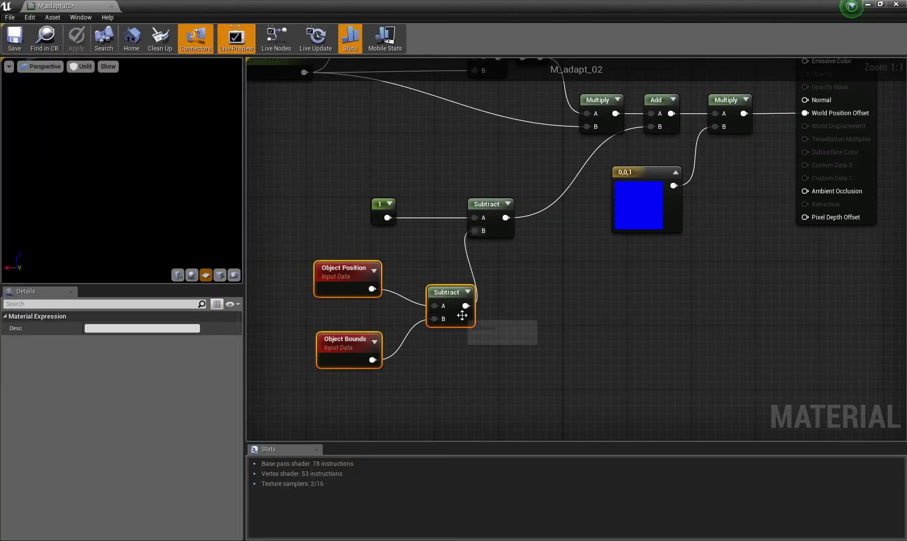
pyautogui.moveTo(461, 314); pyautogui.dragTo(405, 290)
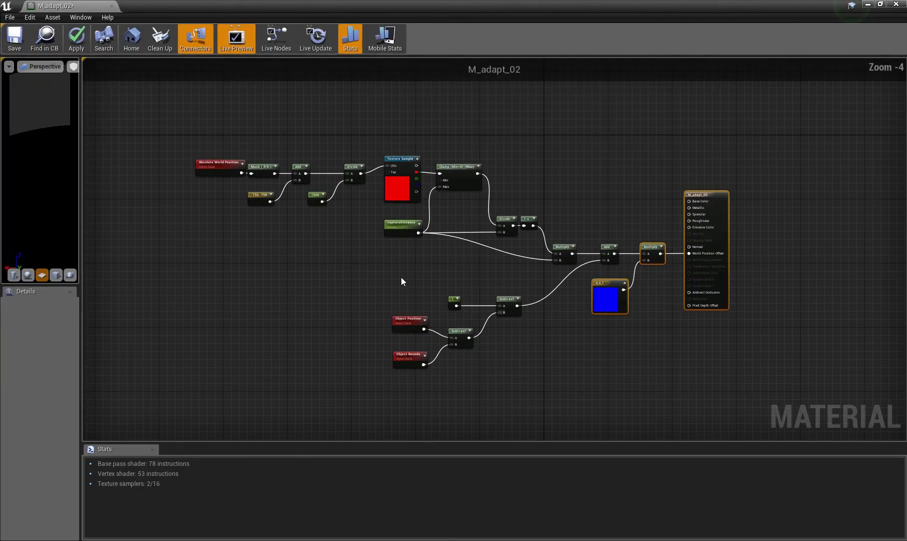
pyautogui.scroll(1, 393, 286)
pyautogui.scroll(1, 383, 296)
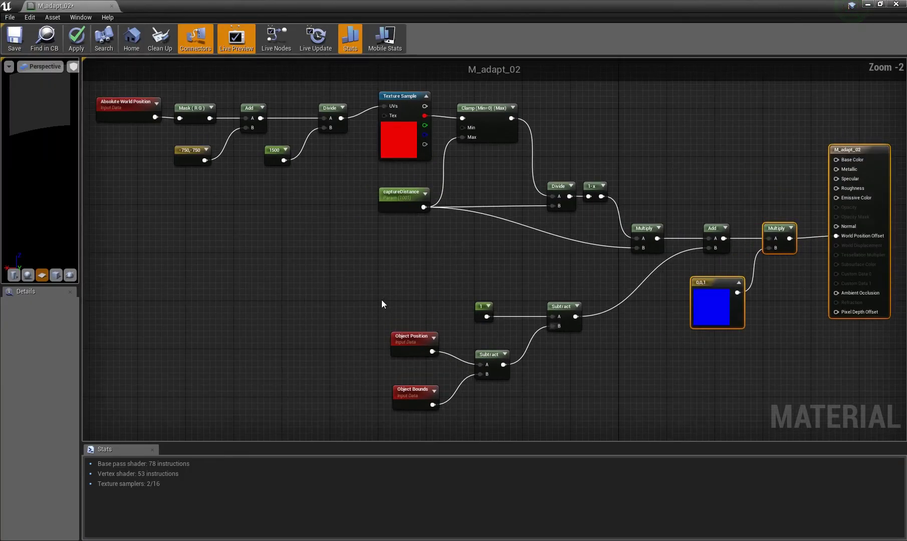
pyautogui.scroll(-1, 381, 300)
pyautogui.scroll(1, 408, 285)
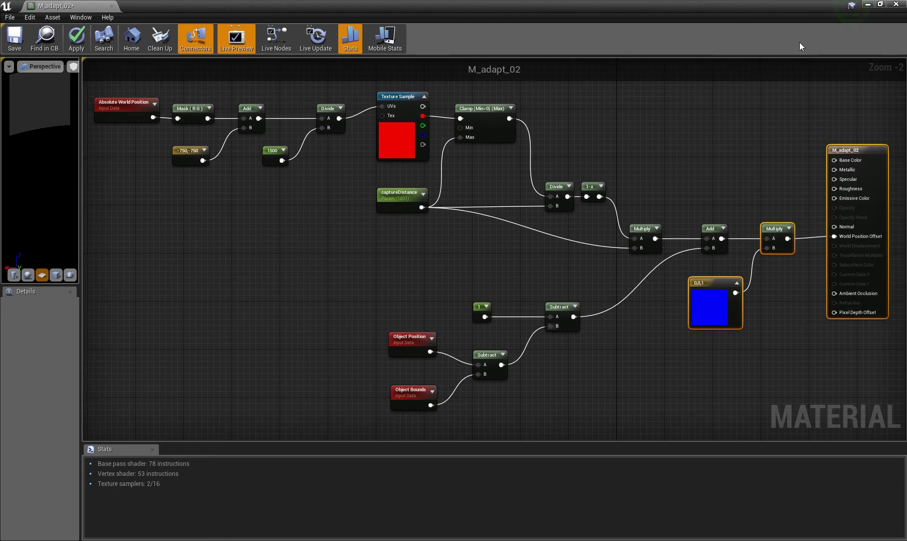
# - Return to the level, unhide the PS_adapt_01 emitter and examine its particle squares up close
pyautogui.click(868, 5)
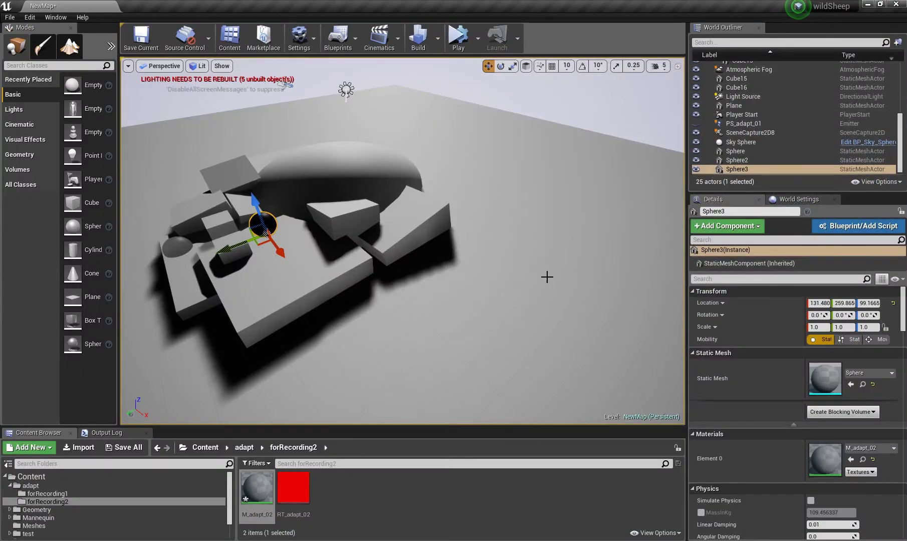
pyautogui.click(398, 480)
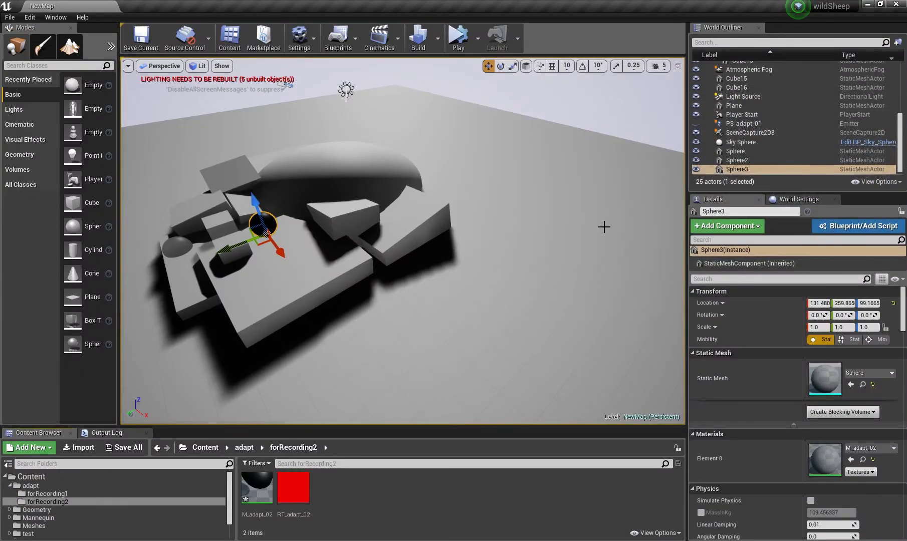
pyautogui.click(699, 124)
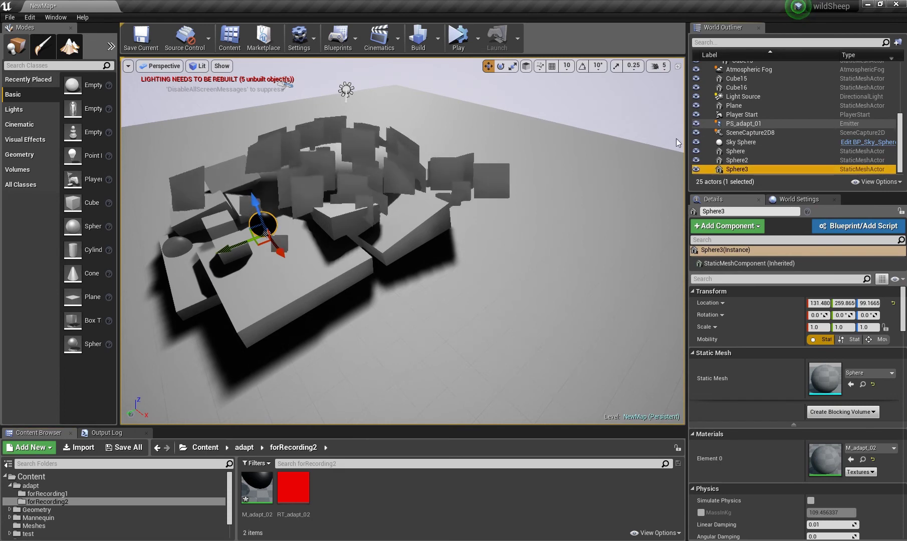
pyautogui.moveTo(451, 235); pyautogui.dragTo(401, 210, button='right')
pyautogui.scroll(5, 461, 209)
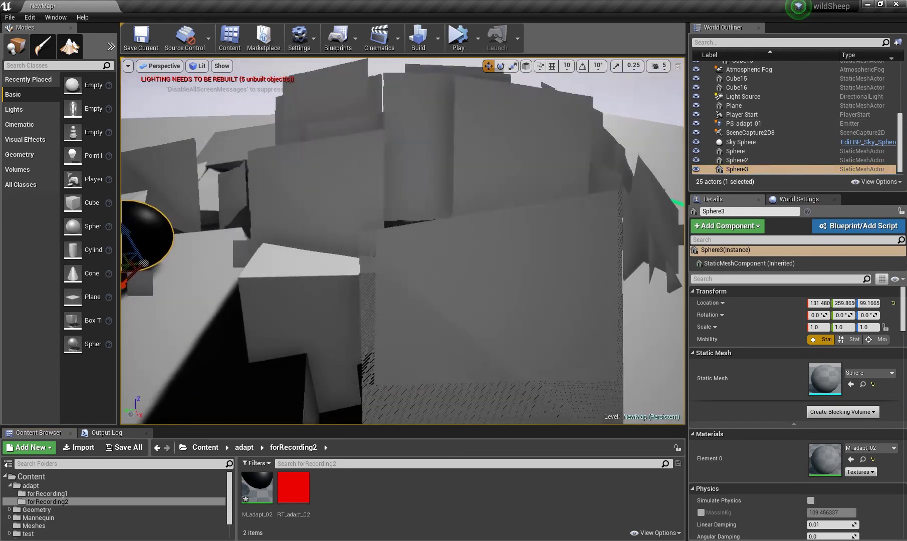
pyautogui.scroll(-6, 462, 208)
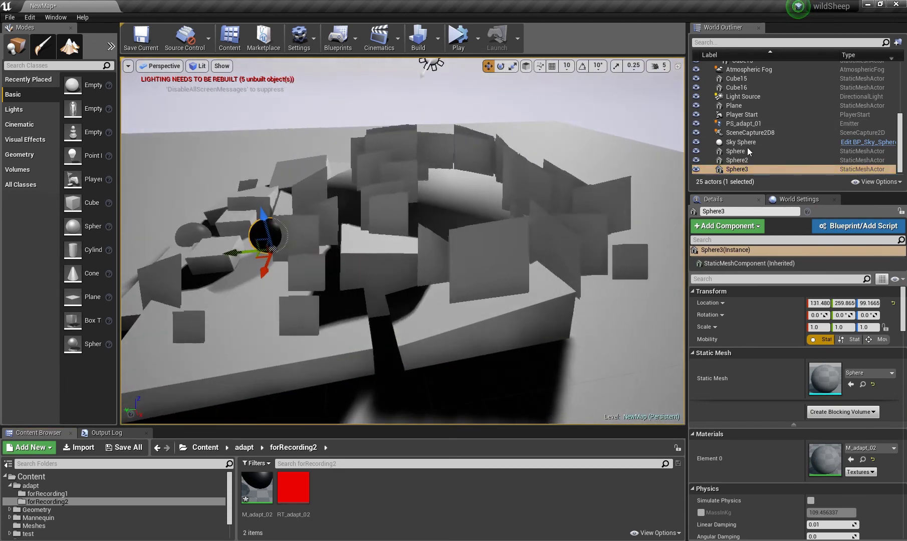
# - Open the PS_adapt_01 particle system for editing and dock it in its own window beside the level viewport
pyautogui.click(733, 124)
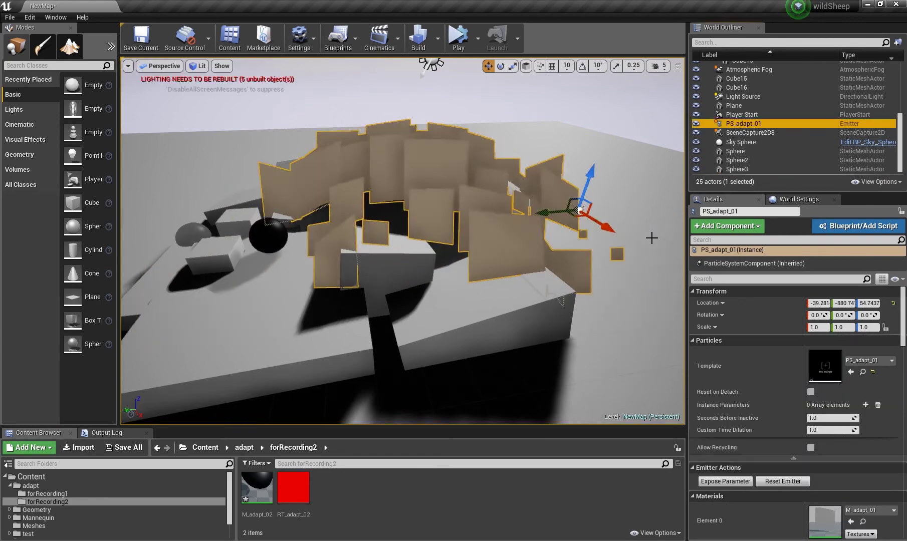
pyautogui.hotkey('ctrl', 'e')
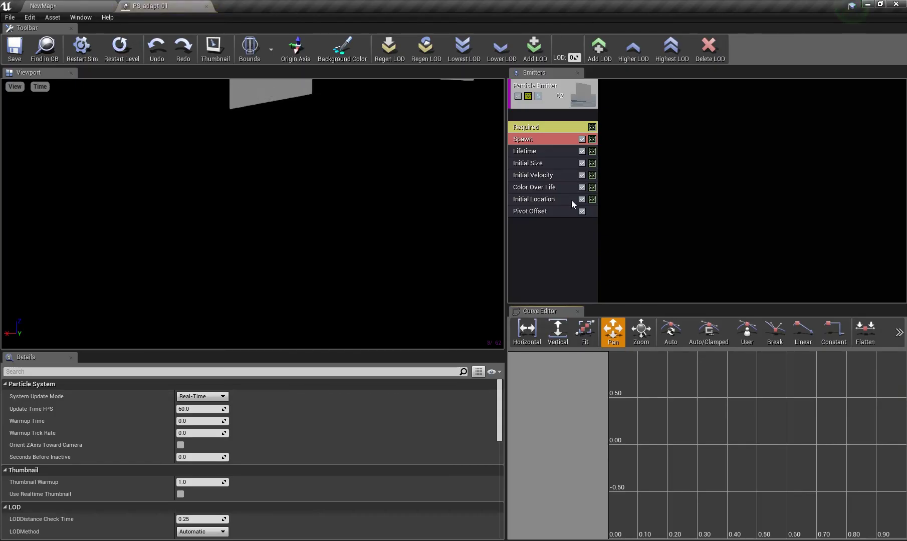
pyautogui.press('super+Right')
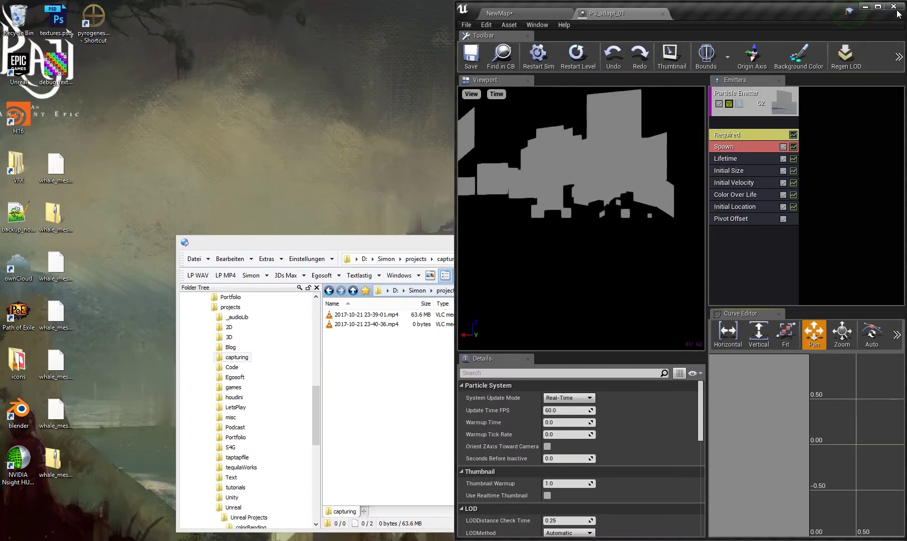
pyautogui.click(877, 7)
pyautogui.moveTo(170, 14); pyautogui.dragTo(465, 227)
pyautogui.press('super+Right')
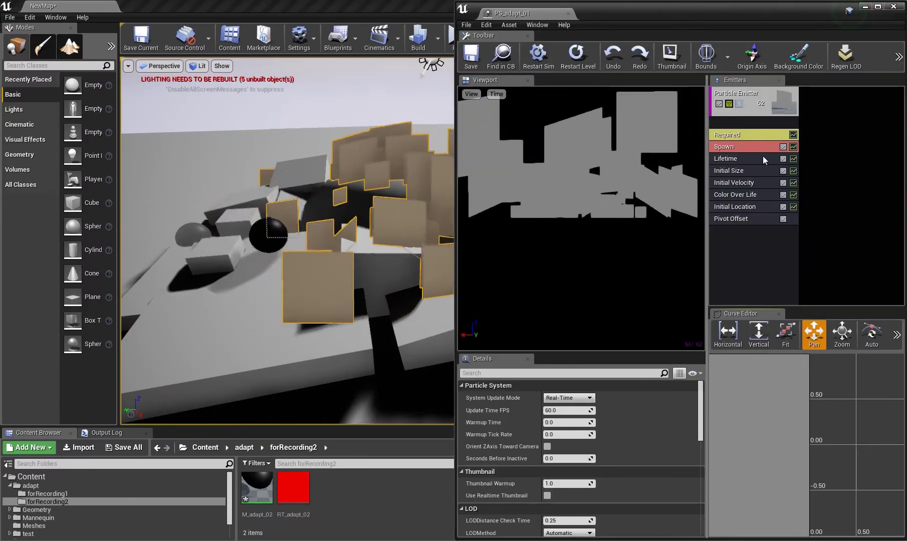
# - Set the particle emitter's Required material to M_adapt_02 and examine the particles in the level
pyautogui.click(747, 137)
pyautogui.click(261, 485)
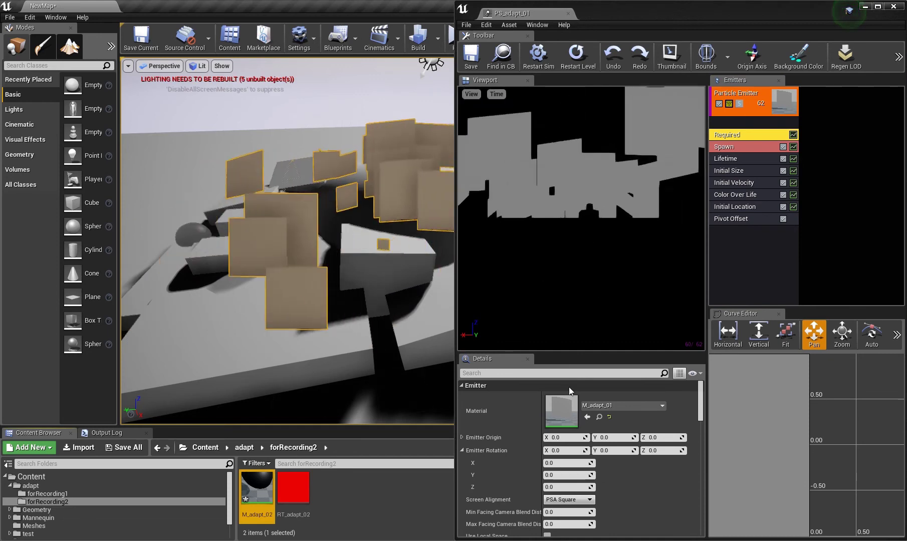
pyautogui.click(587, 416)
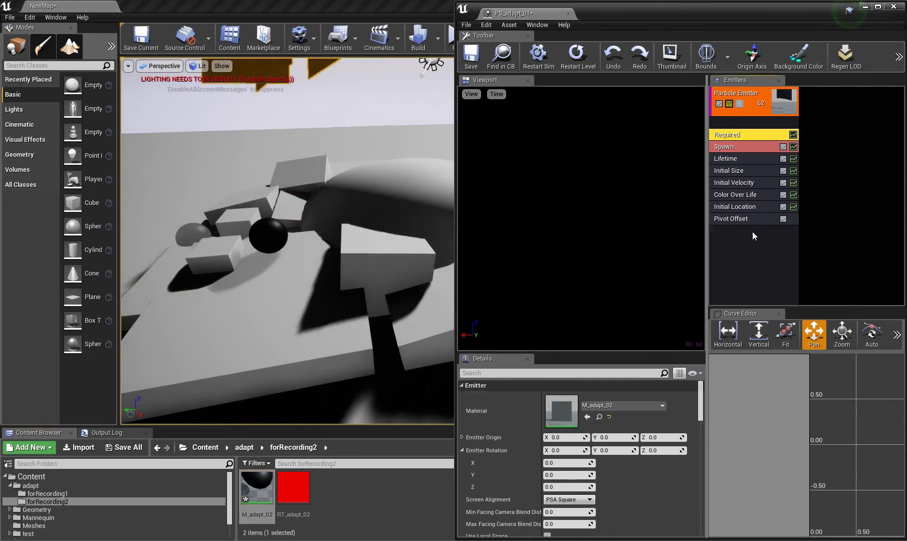
pyautogui.moveTo(416, 204); pyautogui.dragTo(396, 194, button='right')
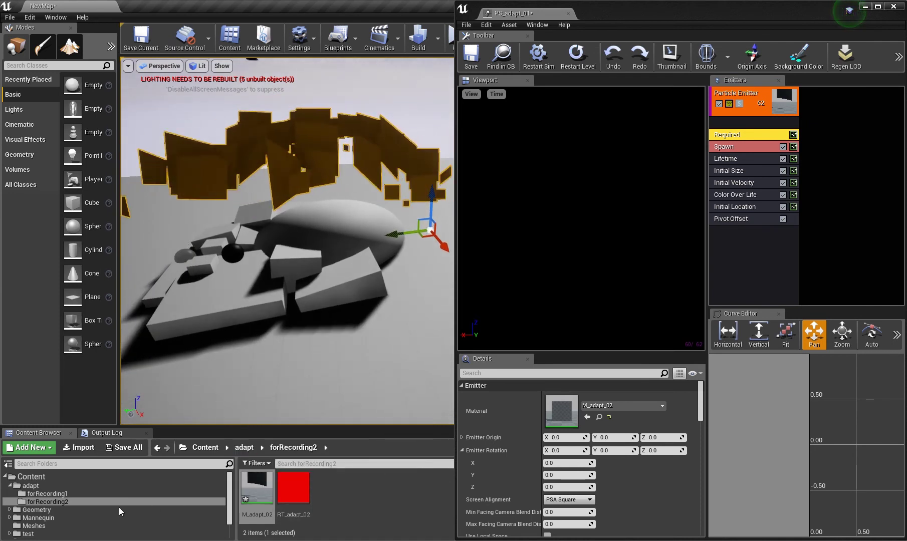
# - Set the emitter's material back to M_adapt_01 from the forRecording1 folder
pyautogui.click(83, 495)
pyautogui.click(259, 482)
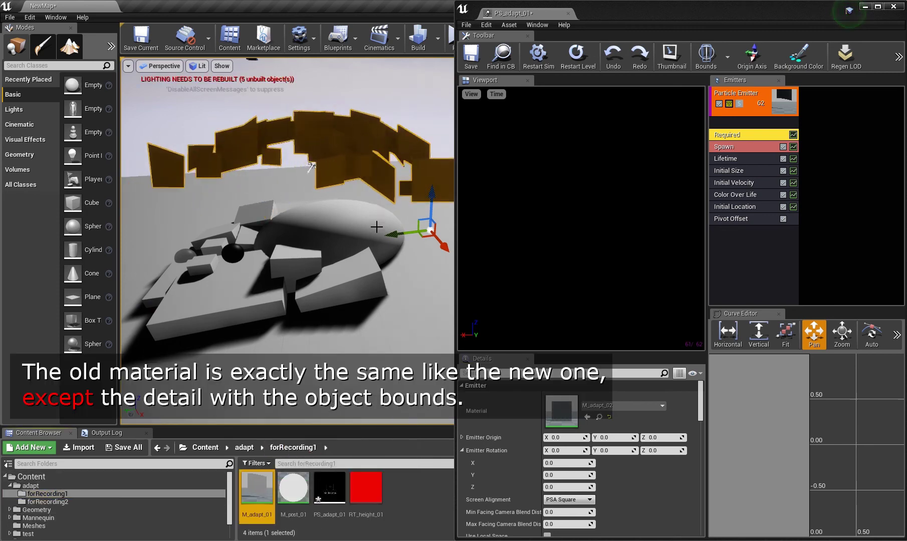
pyautogui.click(587, 417)
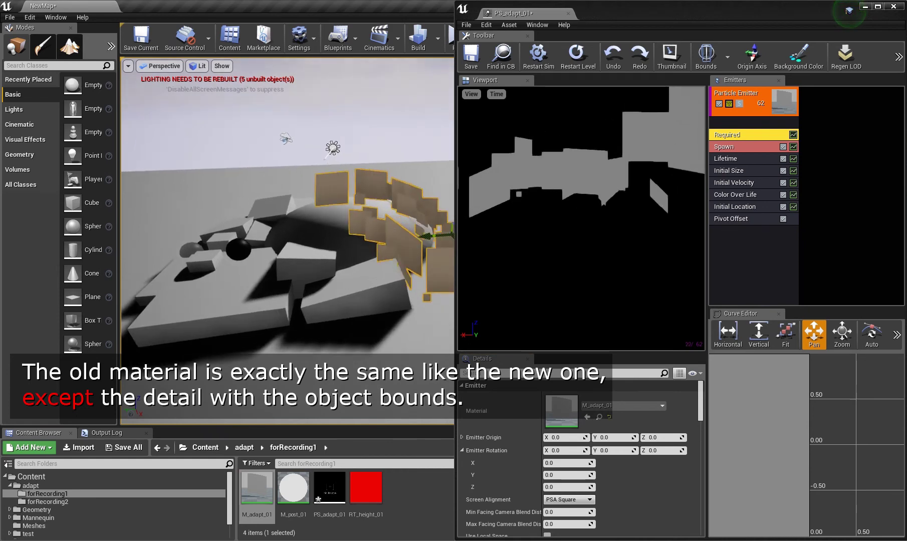
# - Remove the Pivot Offset module from the particle emitter
pyautogui.click(783, 219)
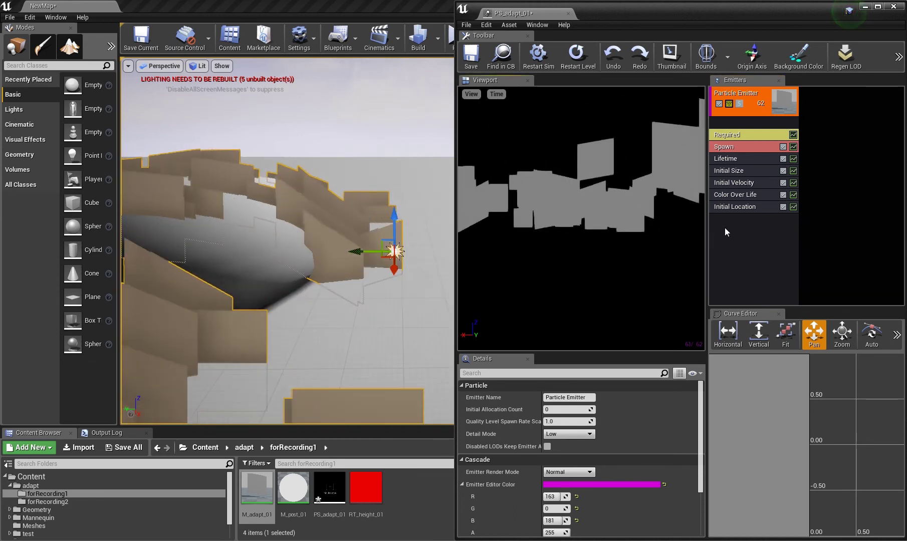
# - Add a Pivot Offset module to the particle emitter with Y set to -0.5, and examine the particles in the level
pyautogui.rightClick(725, 228)
pyautogui.moveTo(766, 373)
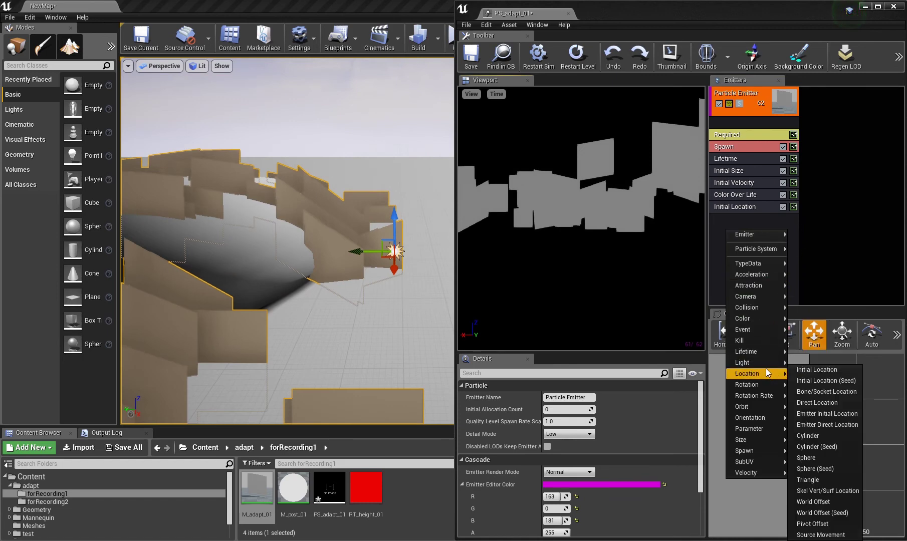
pyautogui.click(811, 524)
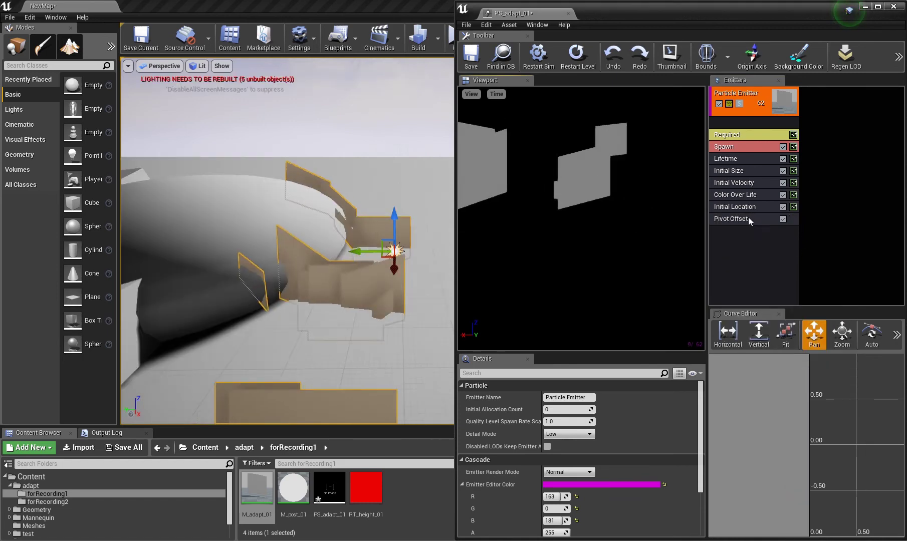
pyautogui.click(629, 398)
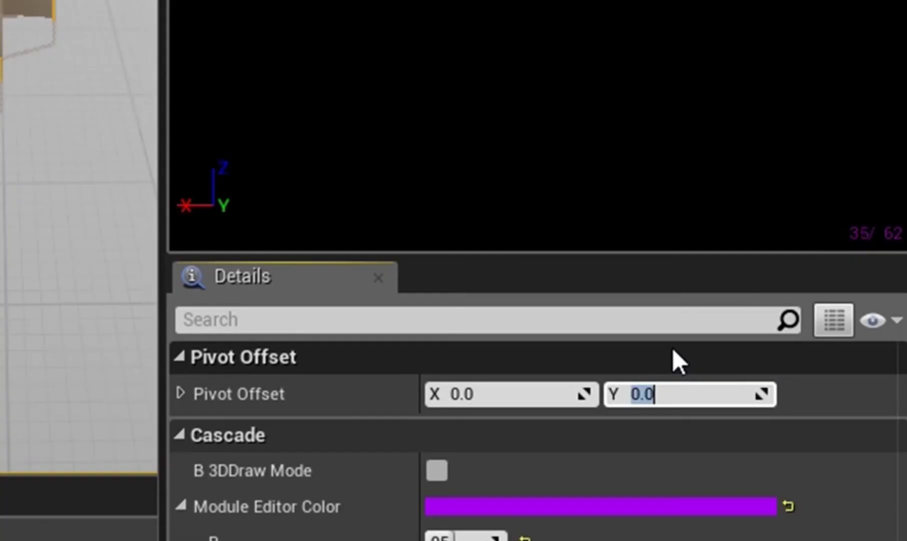
pyautogui.write('-0.5')
pyautogui.press('Return')
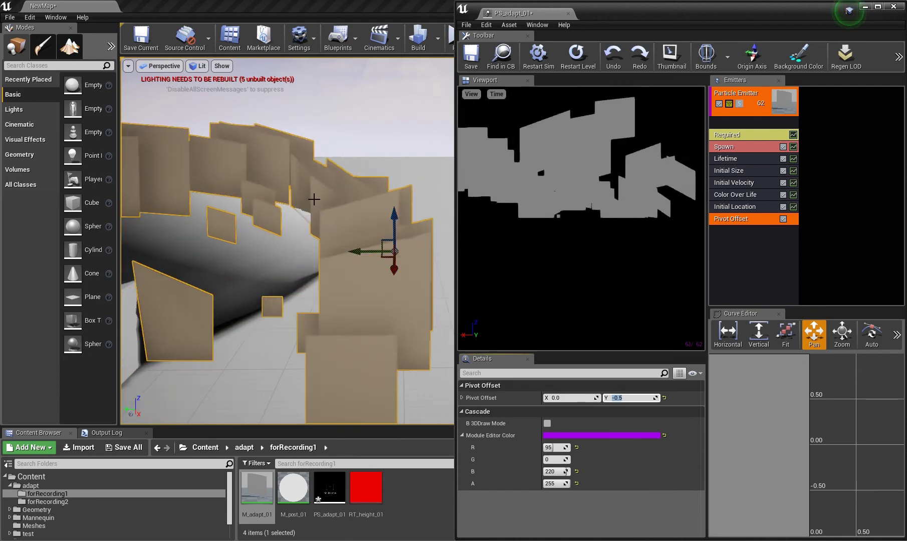
pyautogui.press('s')
pyautogui.moveTo(352, 282); pyautogui.dragTo(215, 268, button='right')
pyautogui.press('a')
pyautogui.moveTo(335, 320); pyautogui.dragTo(374, 308, button='right')
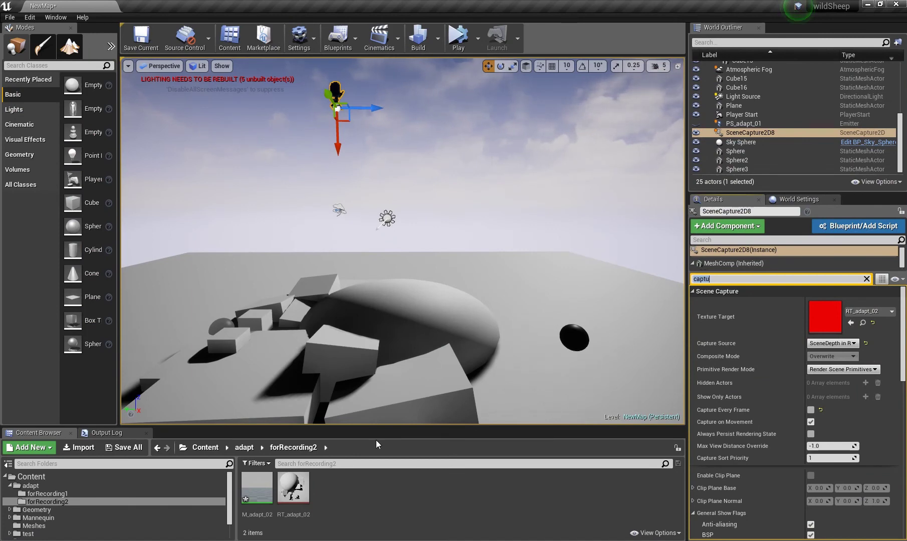
# - Set the Capture Source of SceneCapture2D8 to Final Color (LDR) in RGB
pyautogui.rightClick(345, 494)
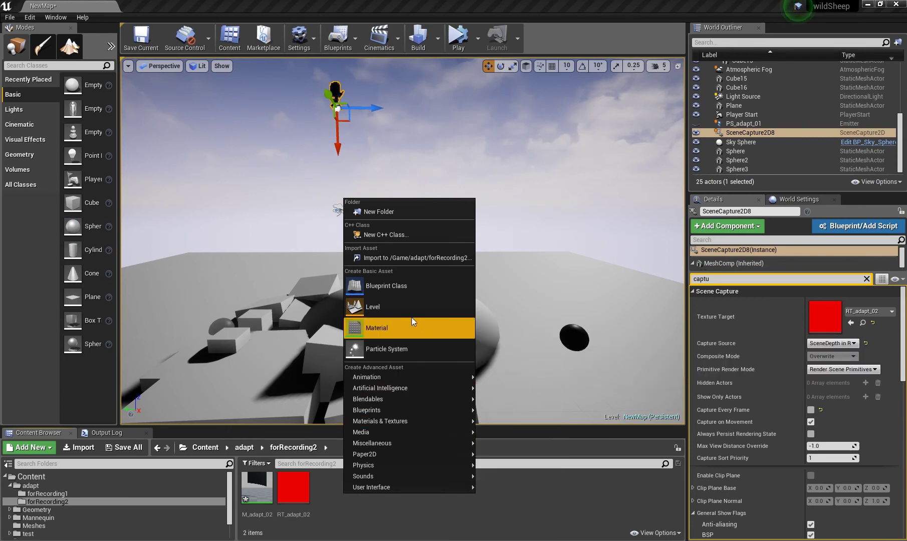
pyautogui.click(486, 485)
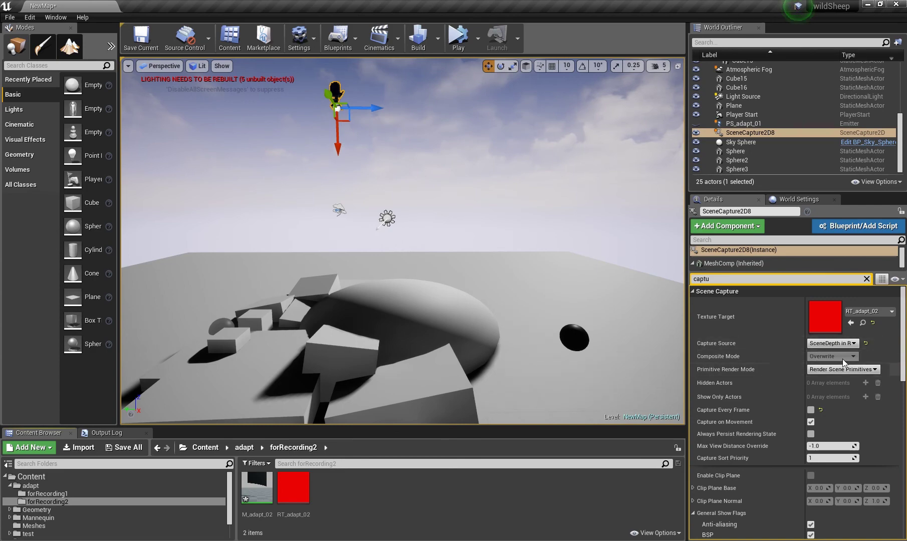
pyautogui.click(832, 343)
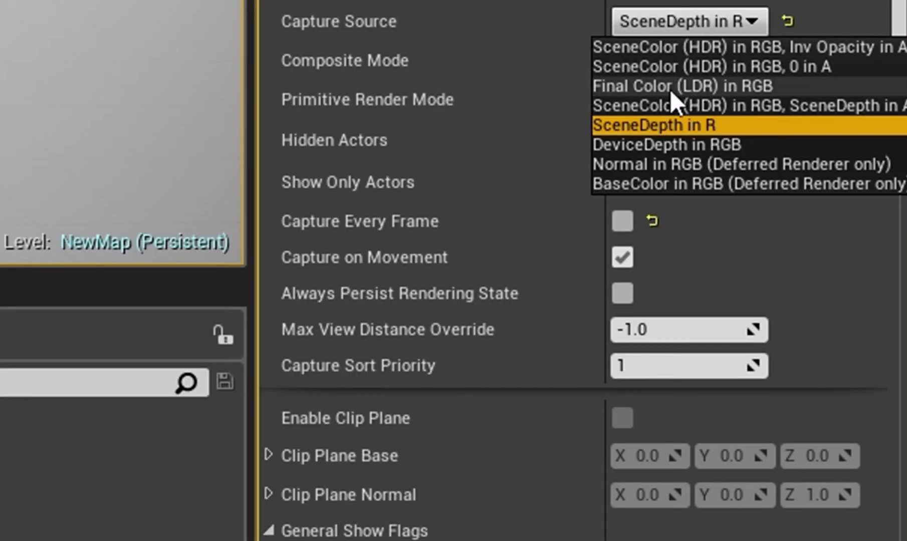
pyautogui.click(670, 87)
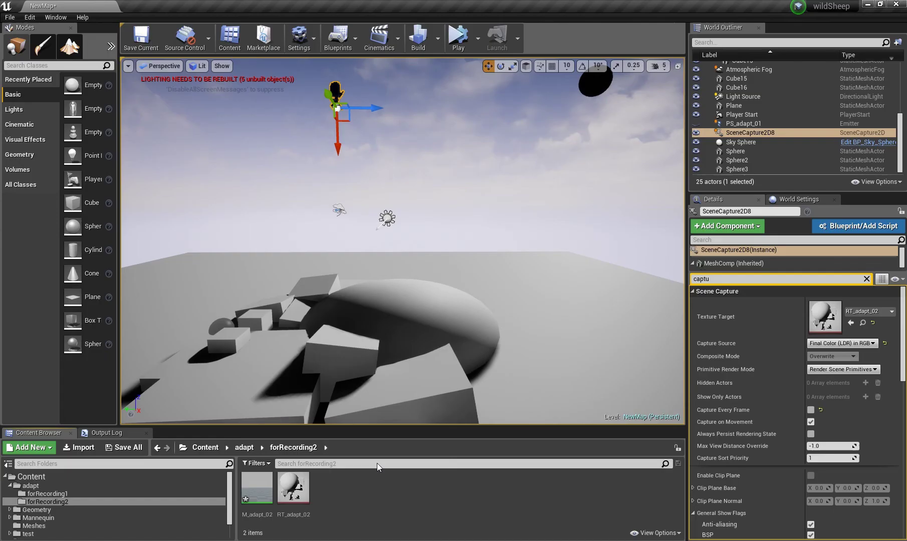
# - Create a material named post_01 in the forRecording2 folder, open it and set its Material Domain to Post Process
pyautogui.rightClick(371, 481)
pyautogui.click(415, 320)
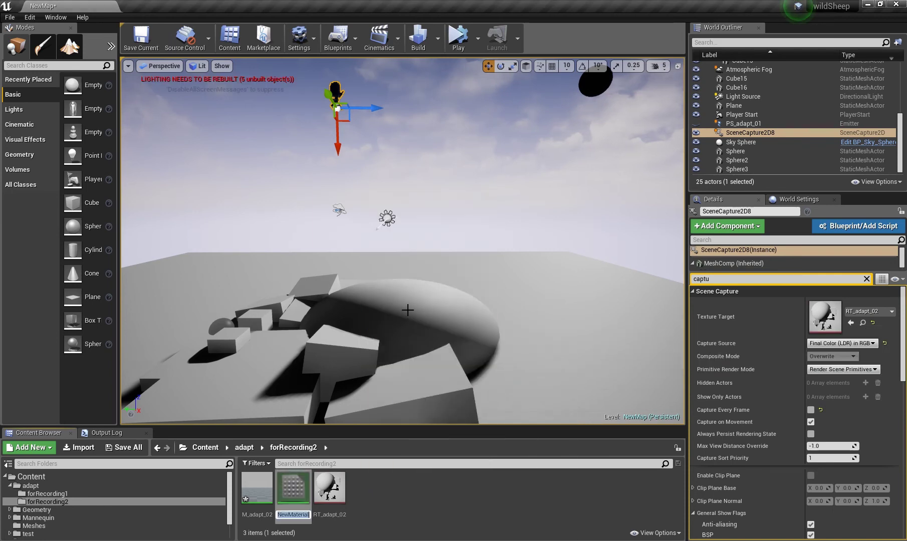
pyautogui.write('post_0')
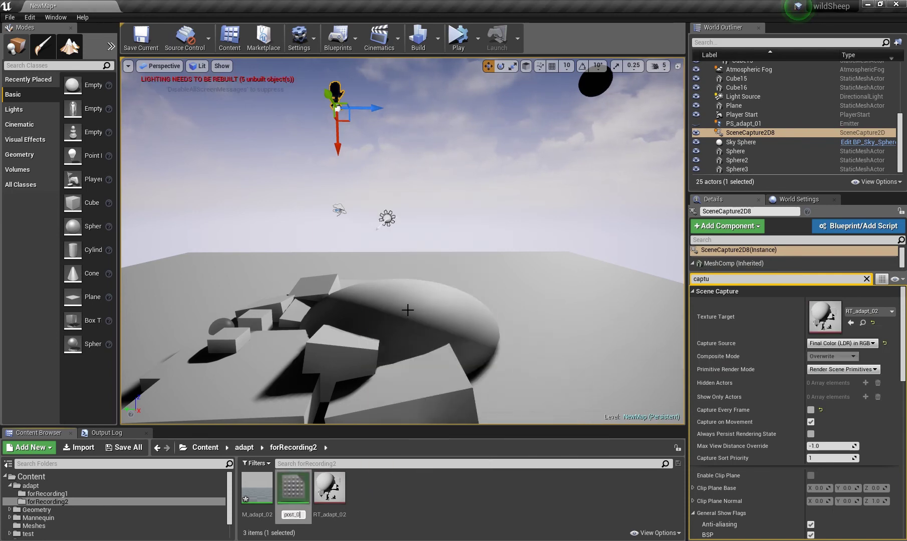
pyautogui.write('1')
pyautogui.press('Return')
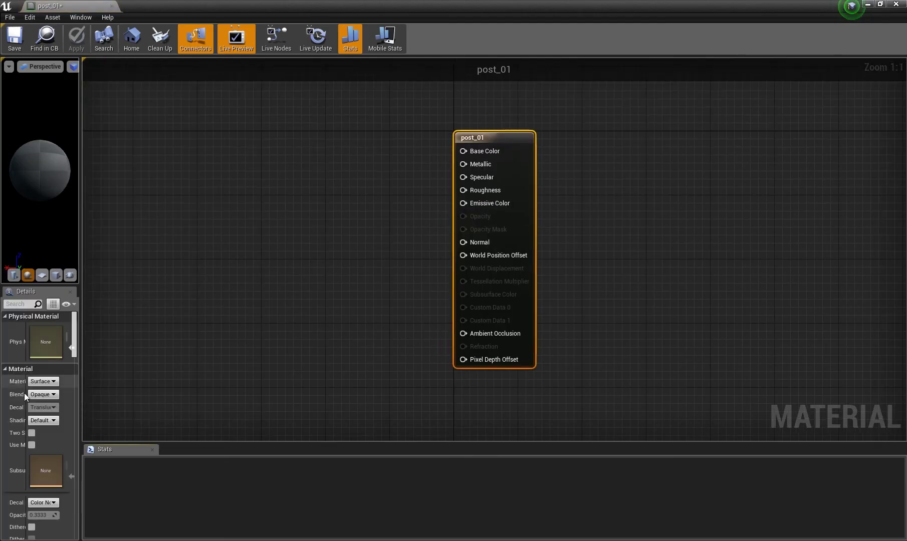
pyautogui.click(43, 381)
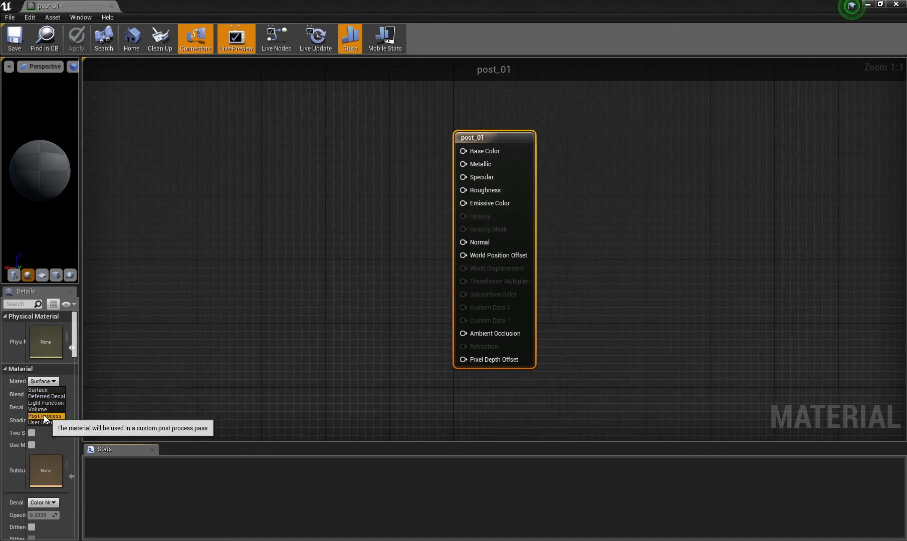
pyautogui.click(44, 416)
# - Add a Scene Depth node to the post_01 graph and connect its output to a new Divide node
pyautogui.moveTo(249, 282); pyautogui.dragTo(463, 273, button='right')
pyautogui.rightClick(277, 196)
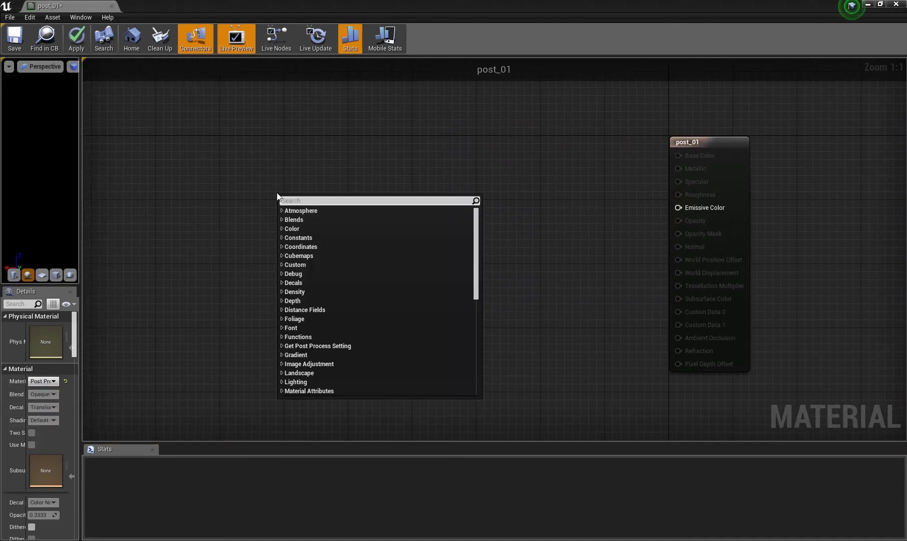
pyautogui.write('scenedep')
pyautogui.press('Return')
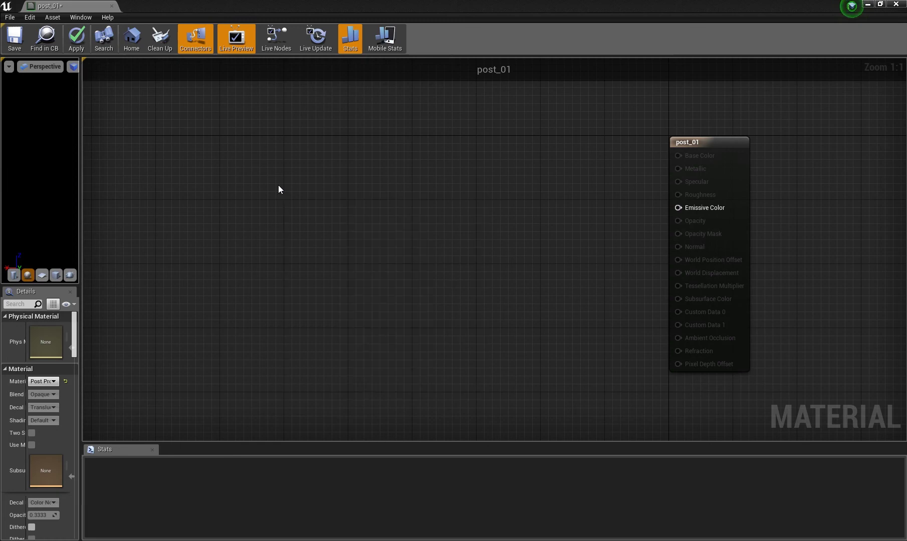
pyautogui.moveTo(308, 198); pyautogui.dragTo(495, 190)
pyautogui.write('divide')
pyautogui.press('Return')
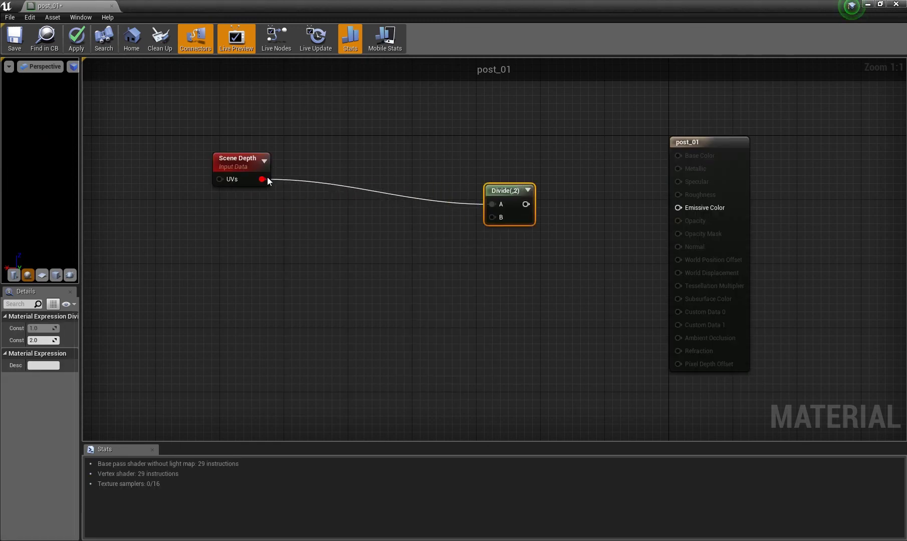
# - Feed the Scene Depth output into a new Clamp node whose Max comes from a constant of 1000
pyautogui.moveTo(262, 180); pyautogui.dragTo(289, 159)
pyautogui.write('clamp')
pyautogui.press('Return')
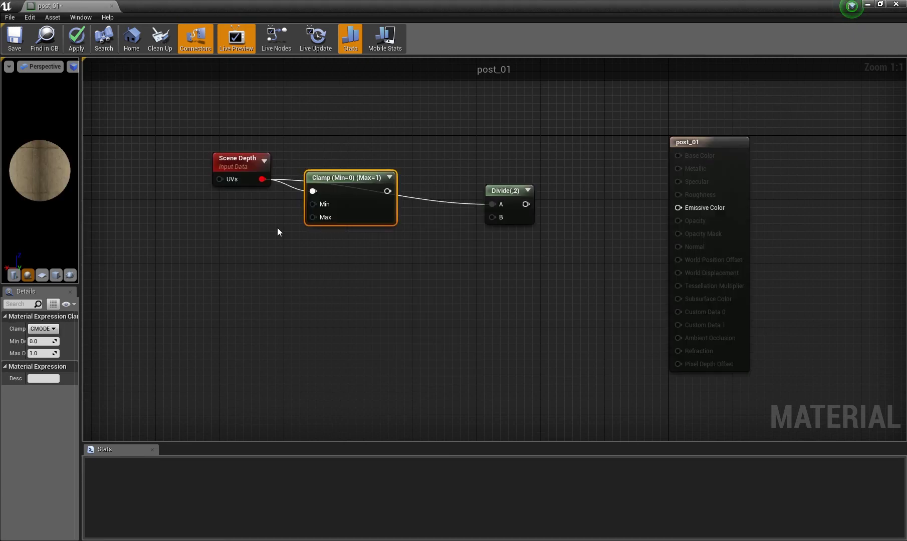
pyautogui.click(242, 229)
pyautogui.moveTo(259, 244); pyautogui.dragTo(313, 217)
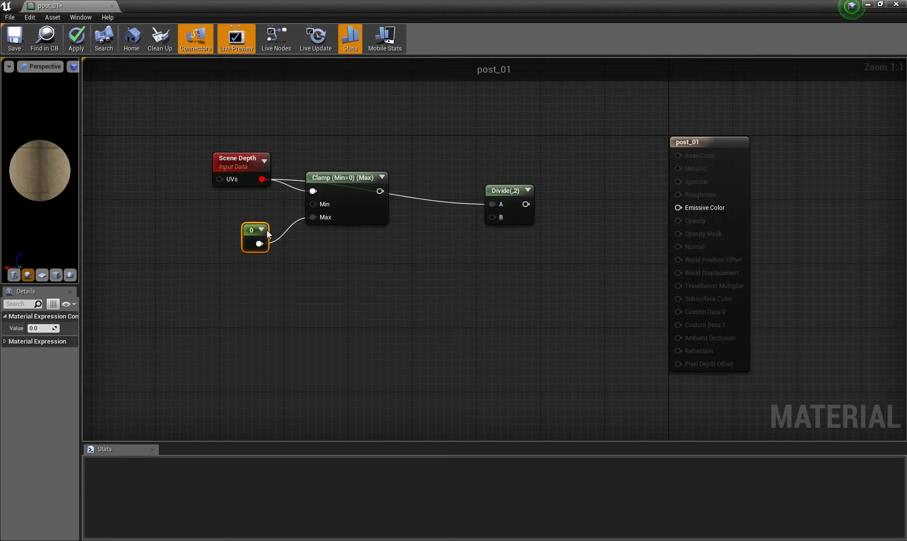
pyautogui.moveTo(251, 257); pyautogui.dragTo(252, 281)
pyautogui.click(50, 328)
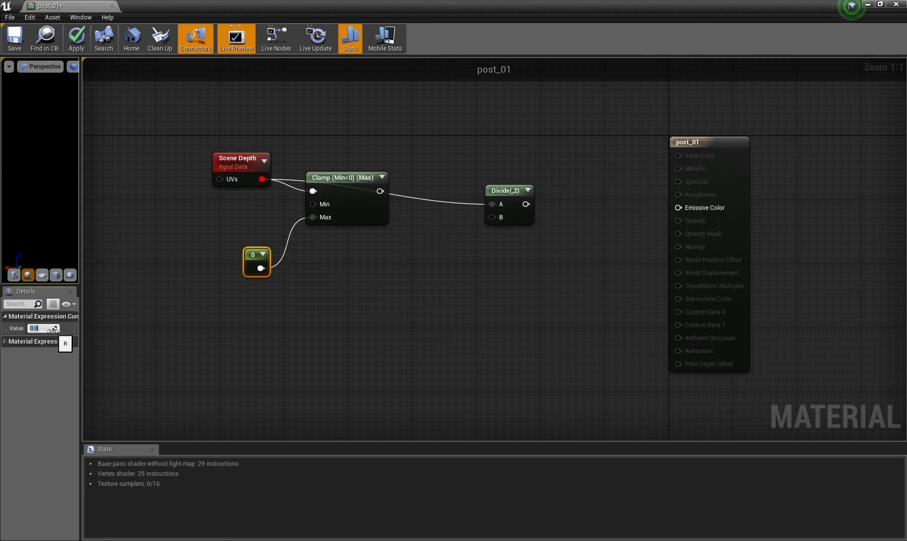
pyautogui.write('1000')
pyautogui.press('Return')
# - Divide the clamped depth by the 1000 constant, route it through a 1-x node into Emissive Color, and apply and close the material
pyautogui.moveTo(271, 268); pyautogui.dragTo(520, 190)
pyautogui.hotkey('ctrl', 'z')
pyautogui.moveTo(493, 228); pyautogui.dragTo(682, 208)
pyautogui.write('1-')
pyautogui.press('Return')
pyautogui.moveTo(547, 232); pyautogui.dragTo(530, 218)
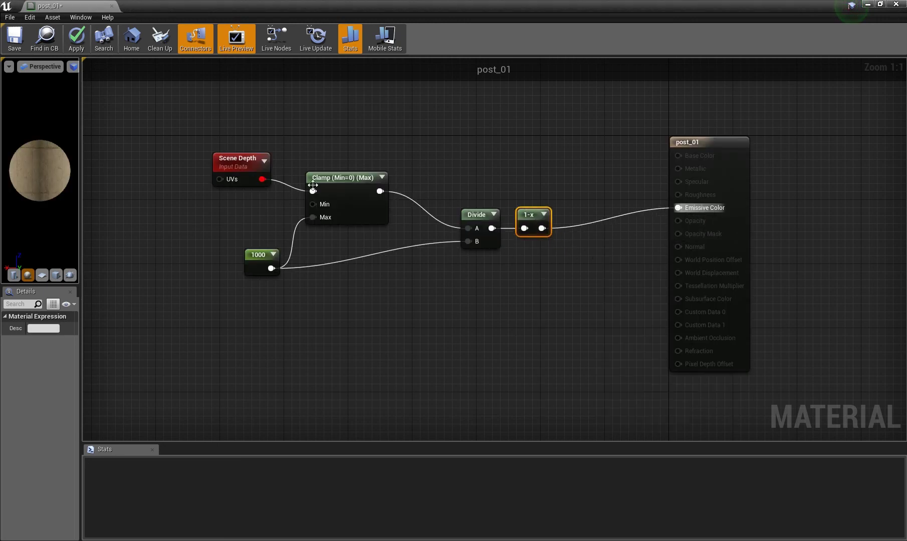
pyautogui.click(86, 46)
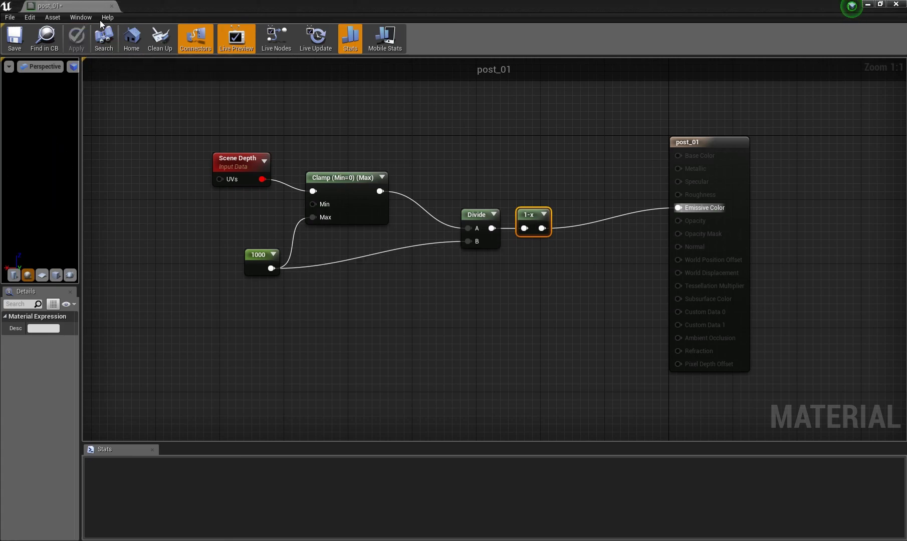
pyautogui.click(112, 5)
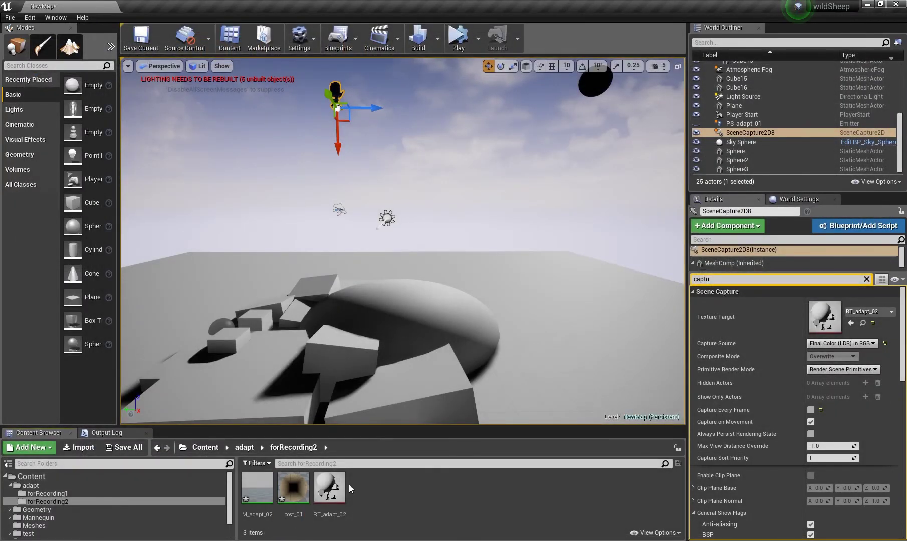
# - Add a Post Process Materials array element to SceneCapture2D8 as an asset reference and assign post_01 to it
pyautogui.click(759, 279)
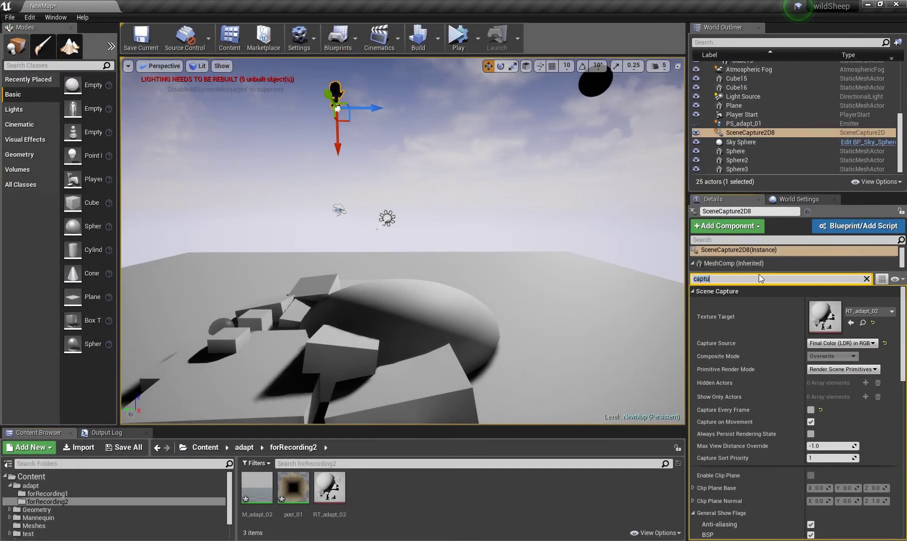
pyautogui.write('post')
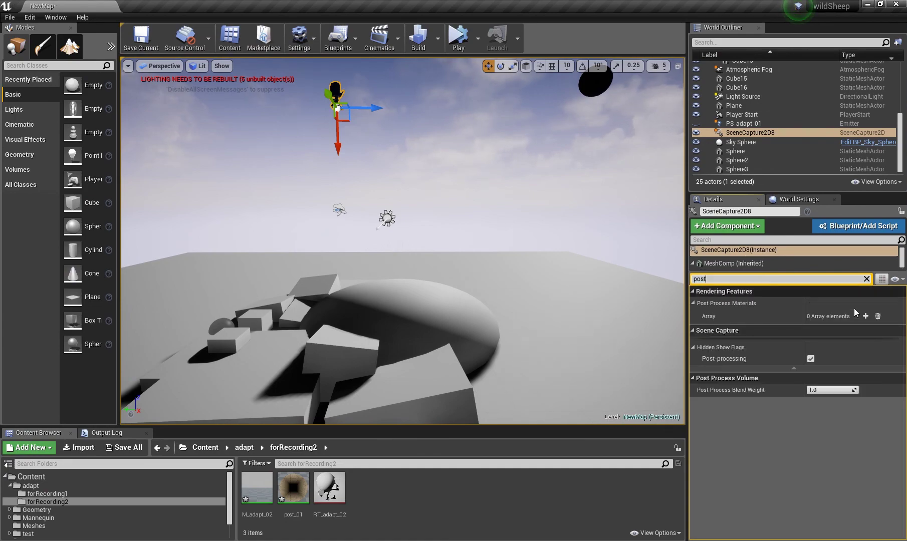
pyautogui.click(865, 316)
pyautogui.click(837, 331)
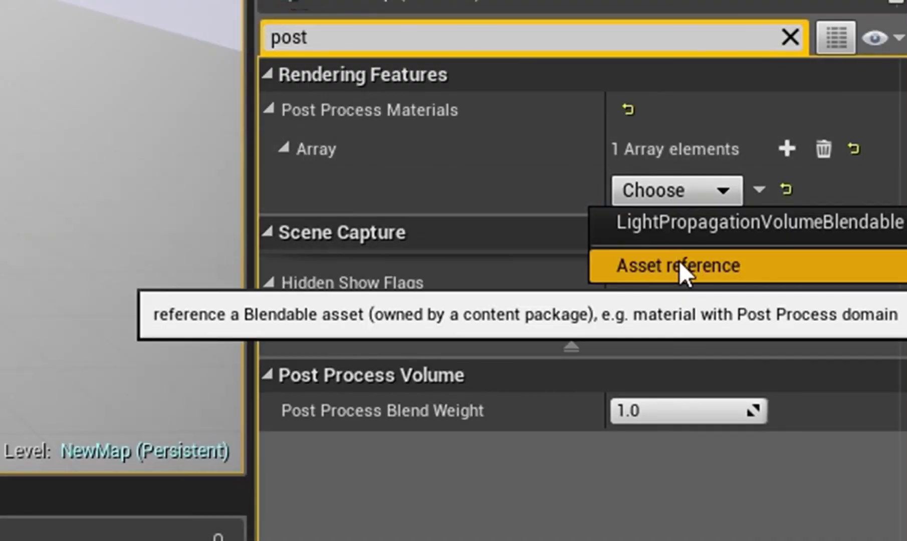
pyautogui.click(678, 265)
pyautogui.click(293, 487)
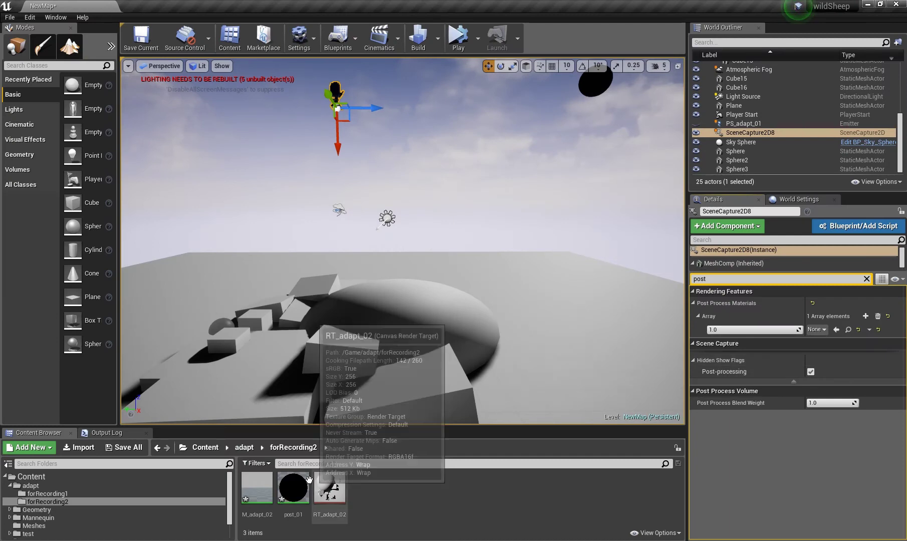
pyautogui.click(835, 329)
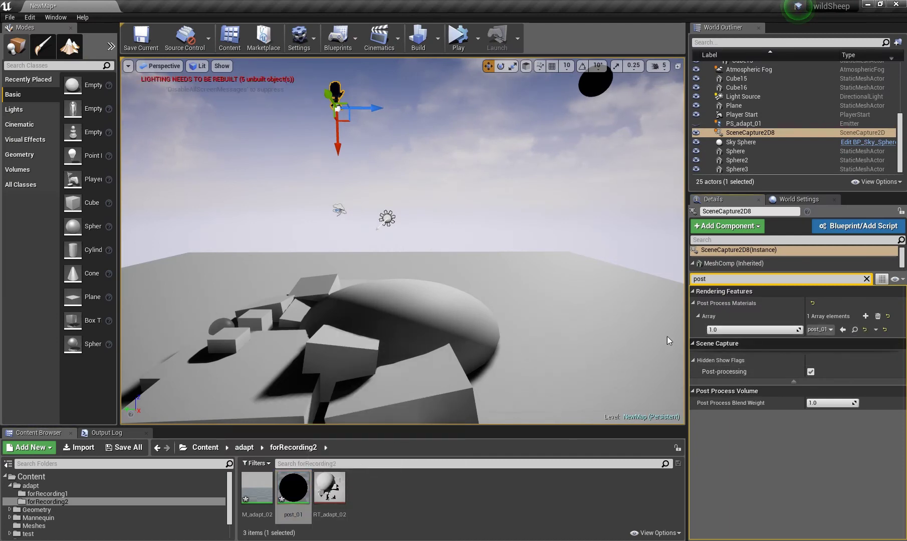
# - Open the RT_adapt_02 render target and float its window over the level editor
pyautogui.doubleClick(324, 501)
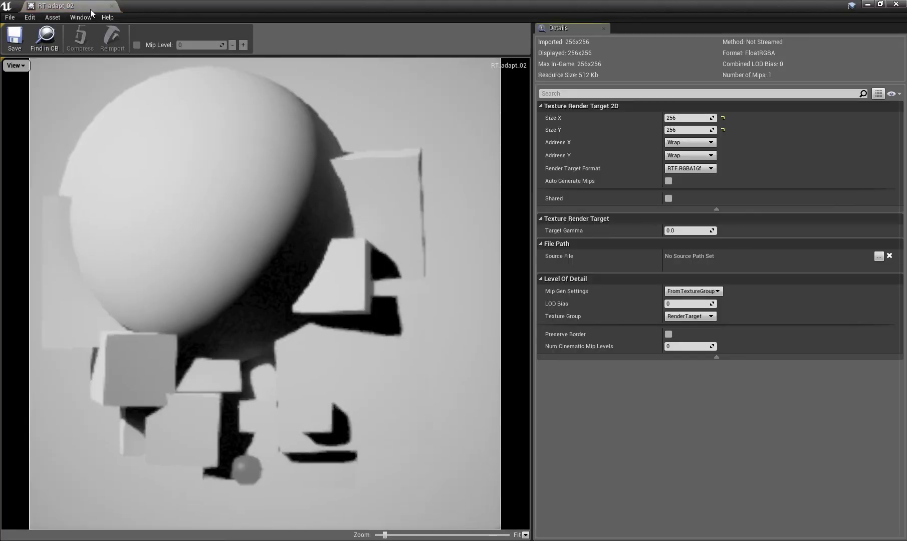
pyautogui.moveTo(90, 9); pyautogui.dragTo(191, 192)
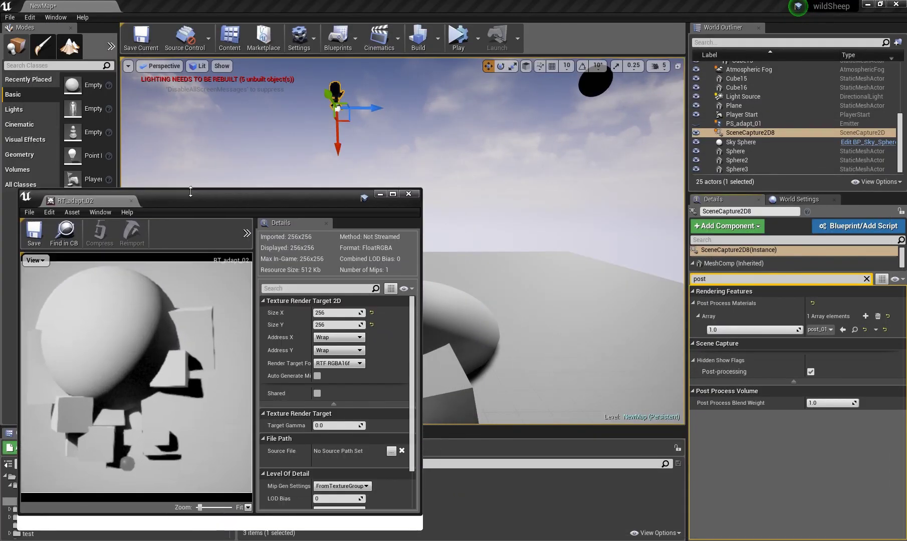
pyautogui.moveTo(275, 201); pyautogui.dragTo(261, 197)
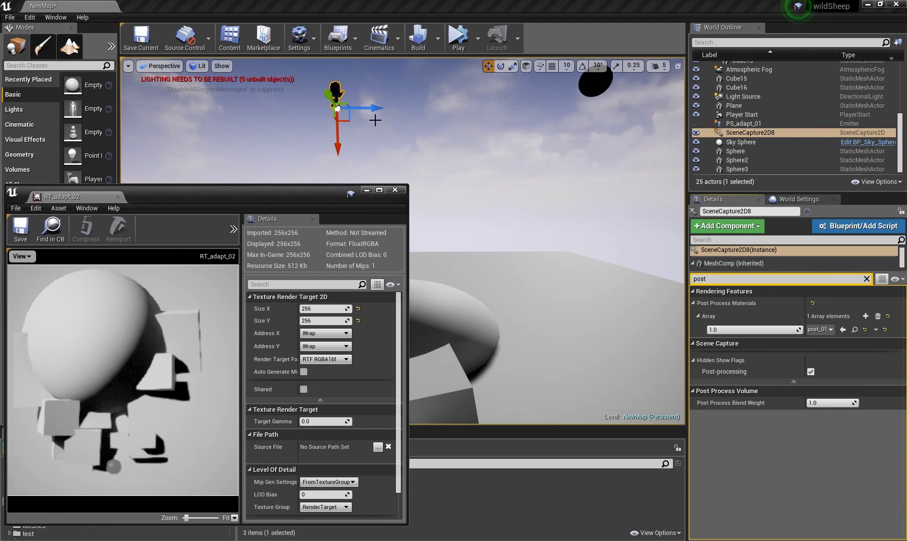
# - Turn on Capture Every Frame temporarily to examine the post-processed image in RT_adapt_02, turn it off again and close the texture window
pyautogui.click(866, 278)
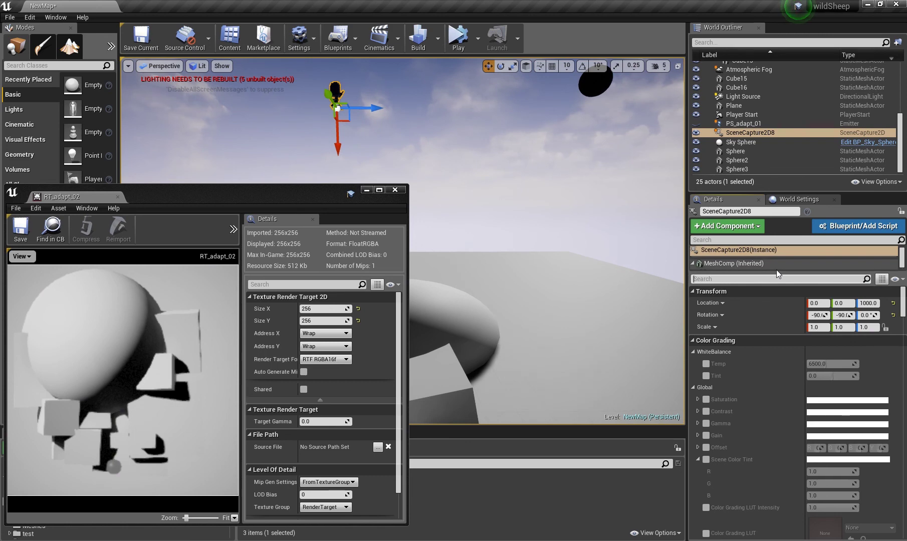
pyautogui.write('capt')
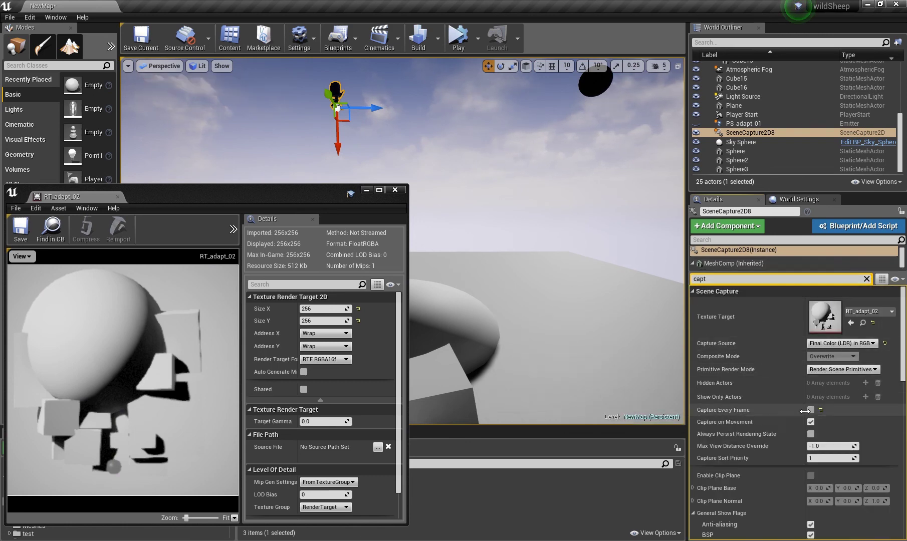
pyautogui.click(810, 410)
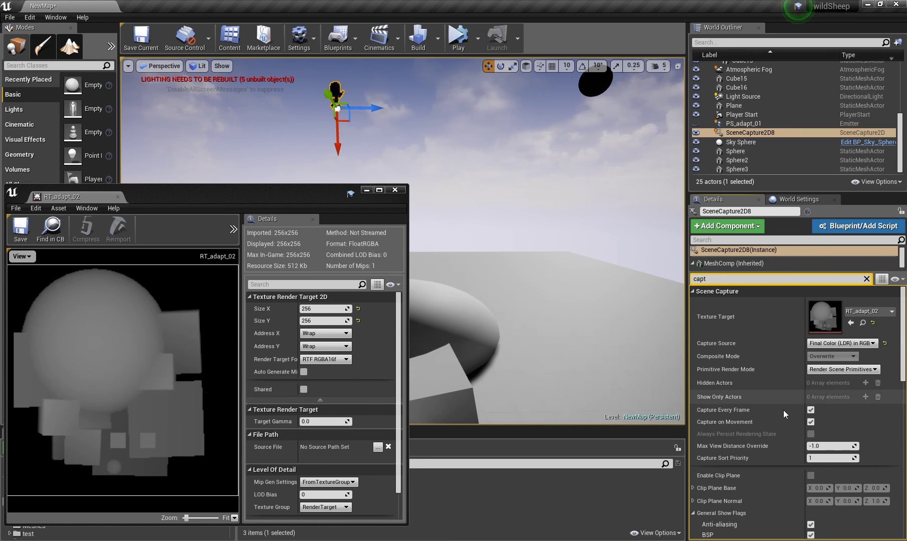
pyautogui.click(810, 410)
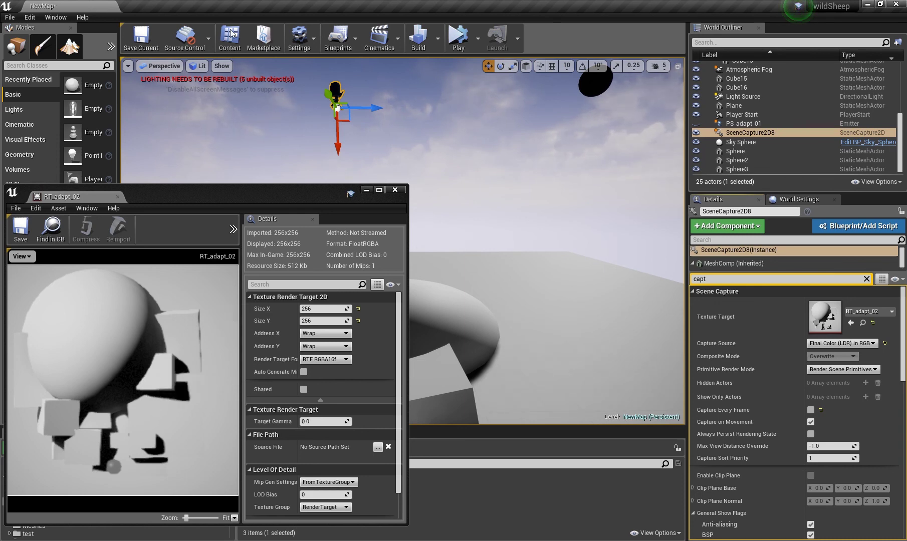
pyautogui.moveTo(284, 189); pyautogui.dragTo(300, 205)
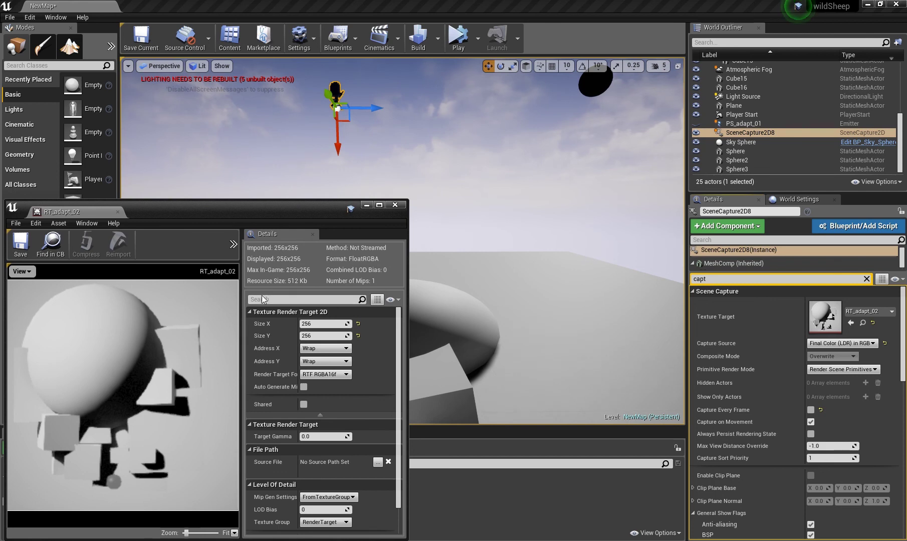
pyautogui.click(395, 205)
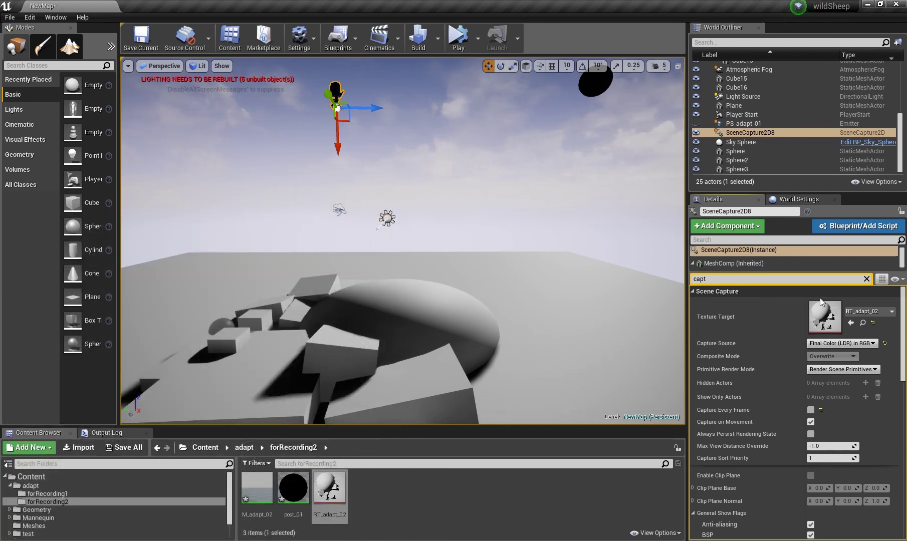
# - Set the Capture Source of SceneCapture2D8 back to SceneDepth in R
pyautogui.click(828, 344)
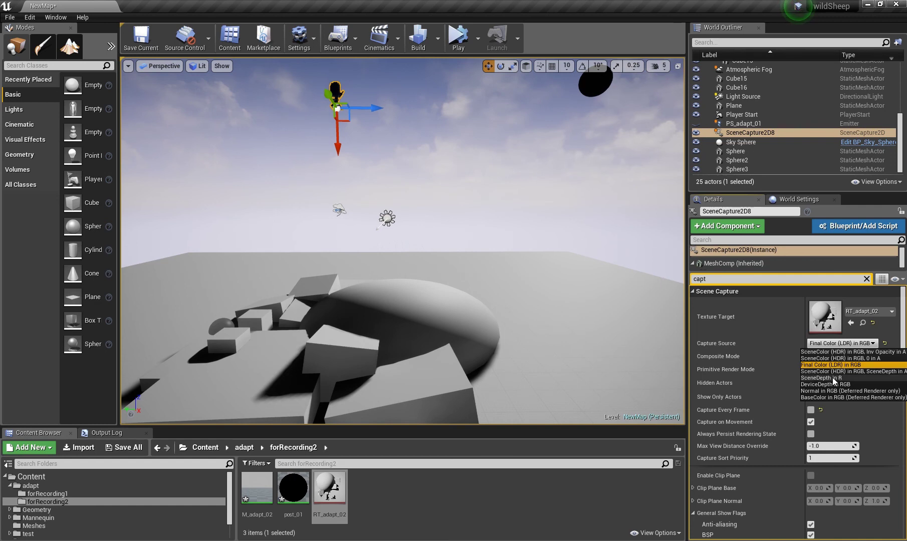
pyautogui.click(835, 377)
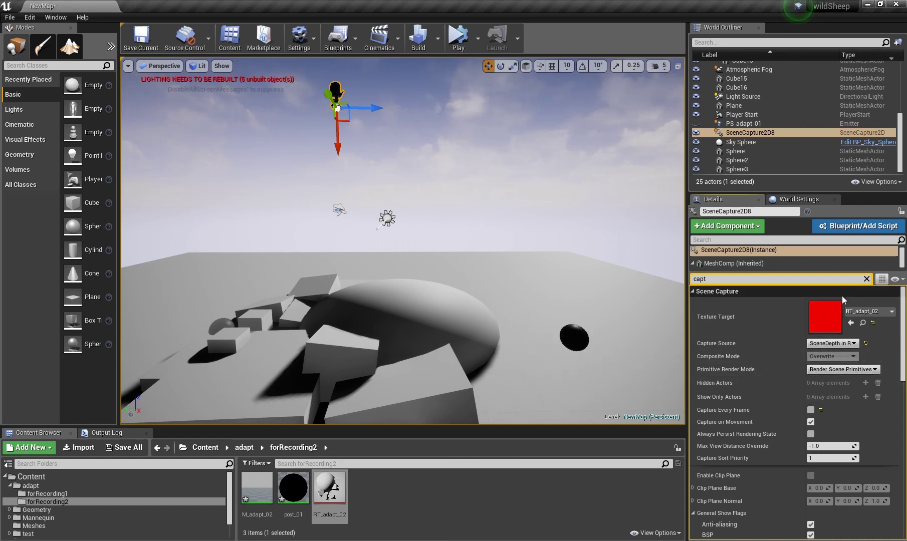